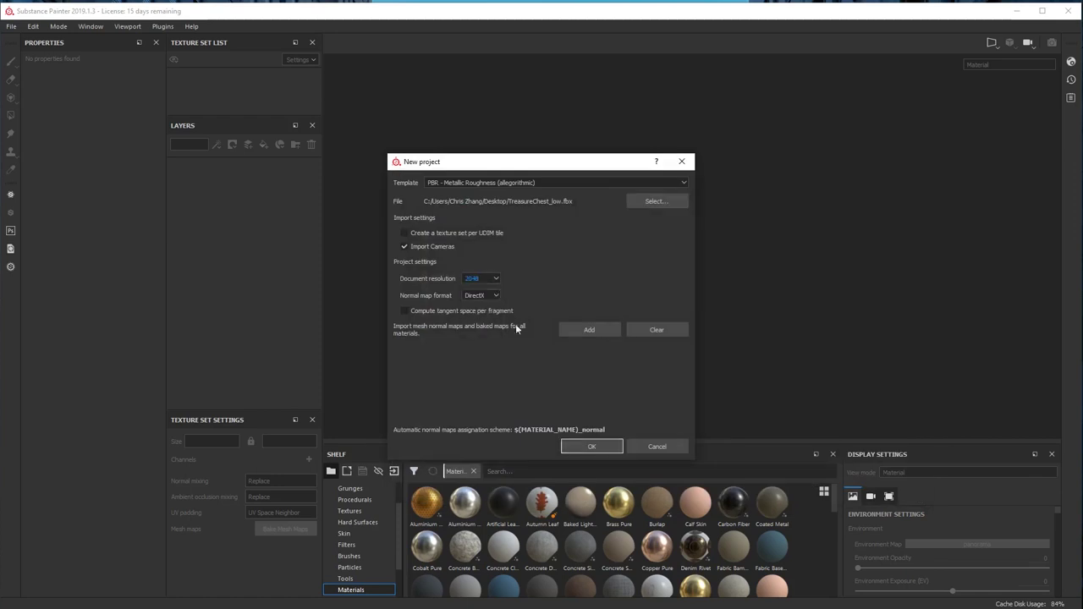
Create the project from TreasureChest_low.fbx with the PBR - Metallic Roughness template at 2048 document resolution
left_click(592, 446)
left_click_drag(542, 315, 745, 347, "alt")
scroll(253, 524, "down", 3)
Open the mesh map baking settings and exclude the ID and Thickness maps from the bake
left_click(278, 541)
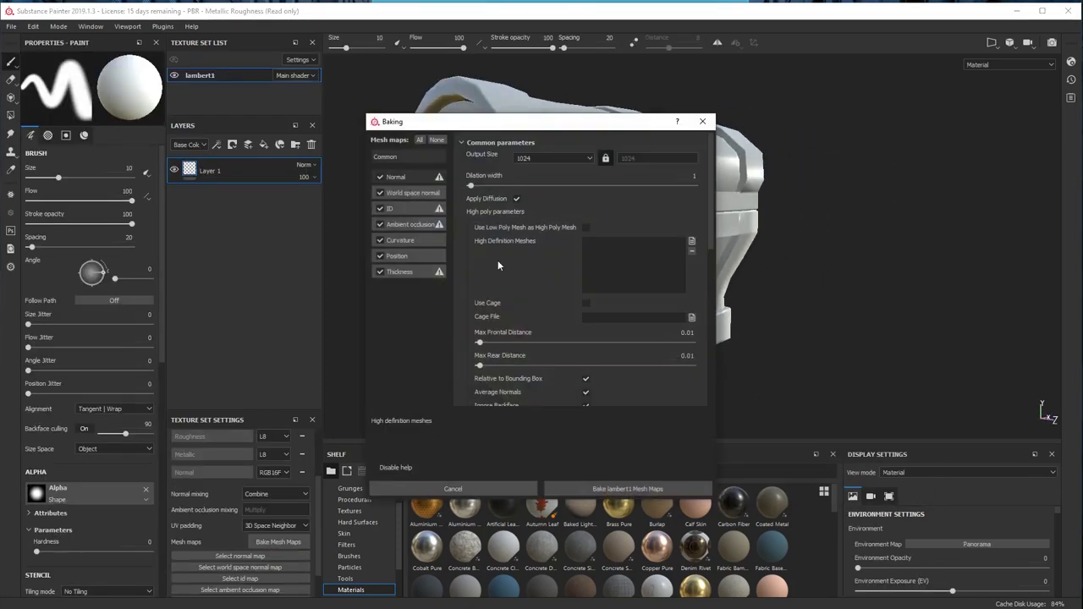
left_click(380, 271)
scroll(549, 260, "down", 10)
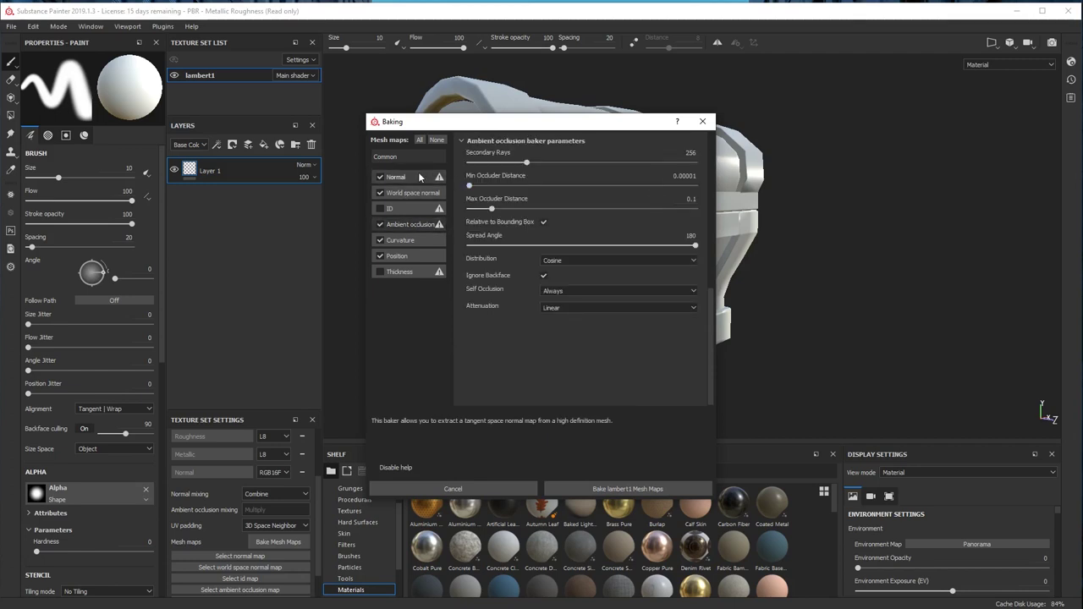
Set the baking output size to 2048 and load the high-poly chest file as the high definition mesh
left_click(412, 158)
left_click(554, 156)
left_click(541, 211)
left_click(691, 239)
double_click(559, 220)
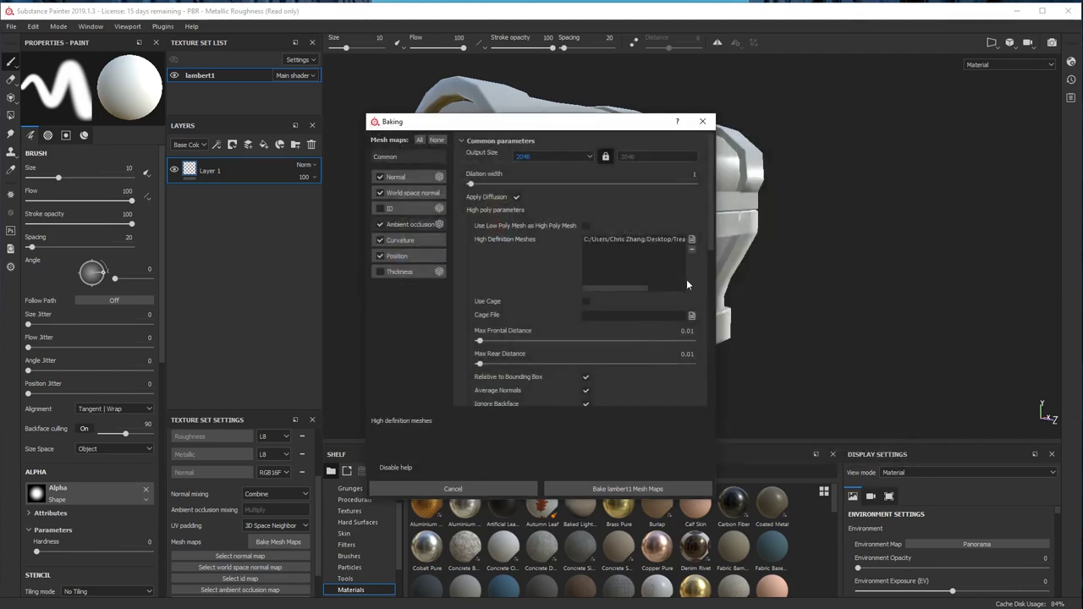
Bake the selected mesh maps for the lambert1 texture set
scroll(643, 279, "down", 5)
scroll(643, 279, "up", 4)
left_click(620, 489)
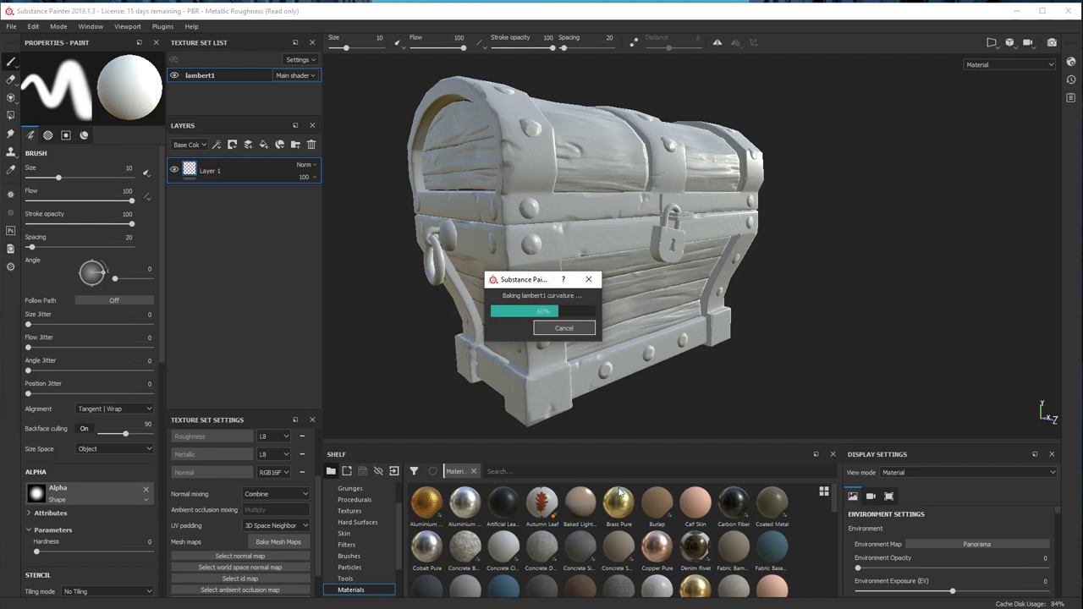
Give the chest's fill layer a dark grey base color, roughness 0.3527 and metallic 0.599
left_click_drag(797, 346, 788, 310, "alt")
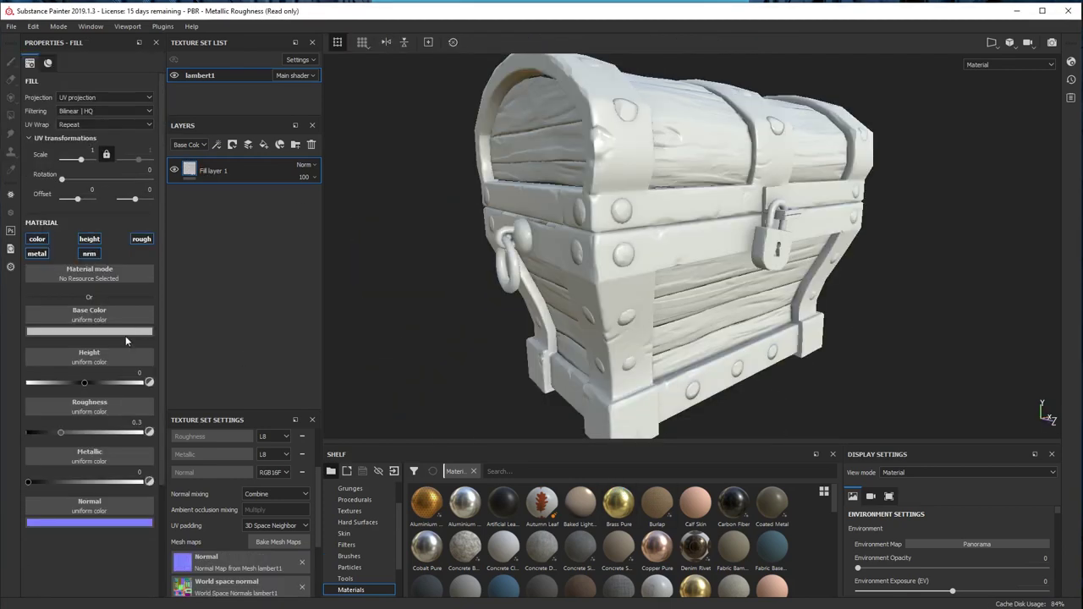
left_click(125, 330)
left_click_drag(138, 383, 132, 428)
left_click_drag(62, 432, 67, 432)
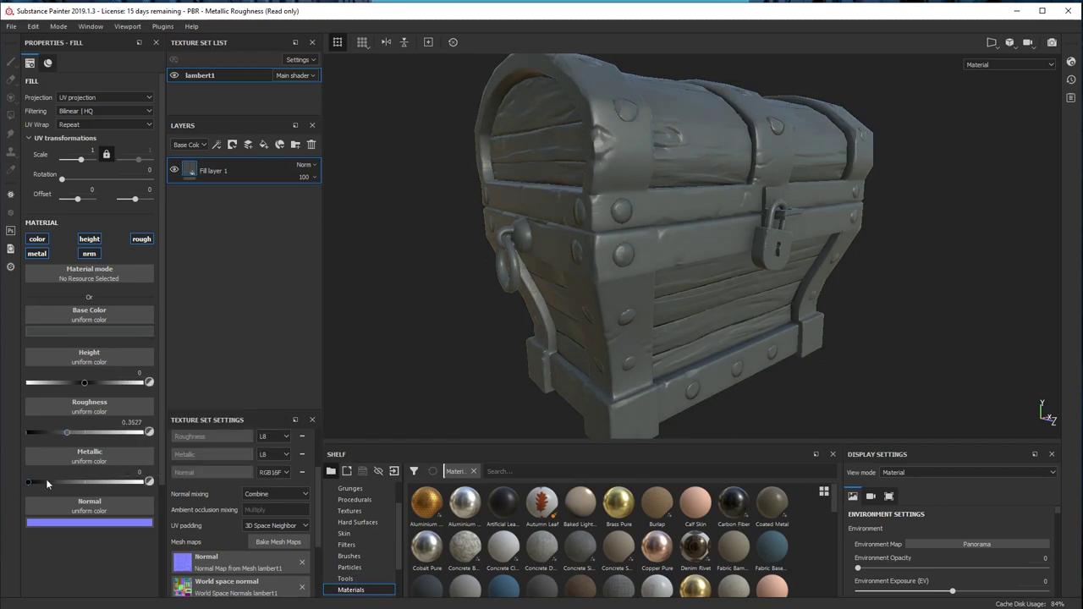
left_click_drag(45, 482, 97, 481)
left_click_drag(636, 230, 745, 250, "alt")
right_click(190, 169)
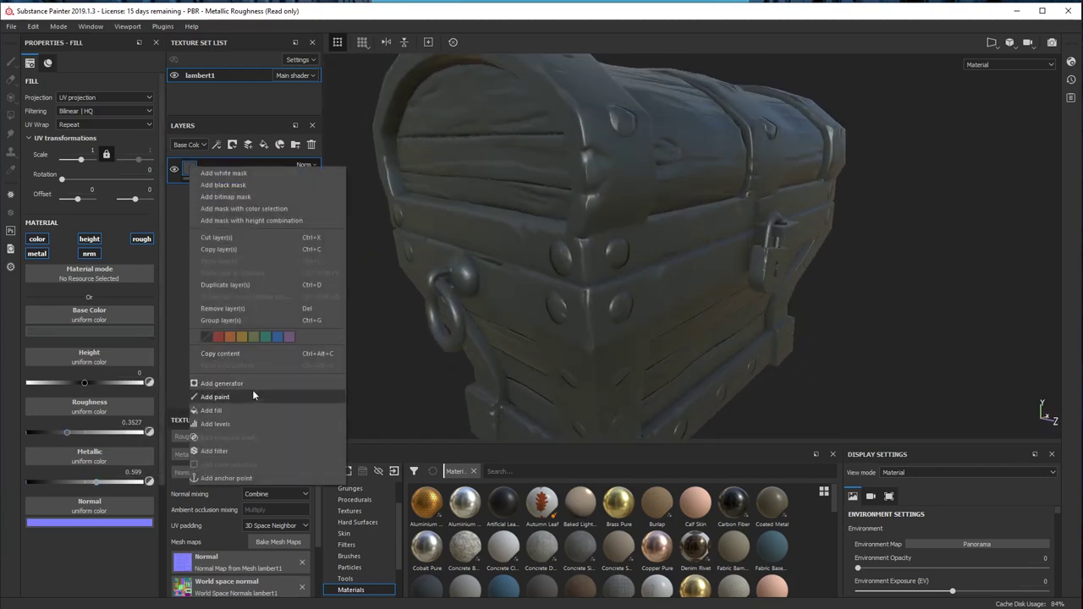
left_click(242, 384)
left_click(119, 100)
left_click(116, 191)
left_click(313, 192)
Add a MatFinish Raw filter to the fill layer and set its scale to 11
right_click(196, 171)
left_click(241, 454)
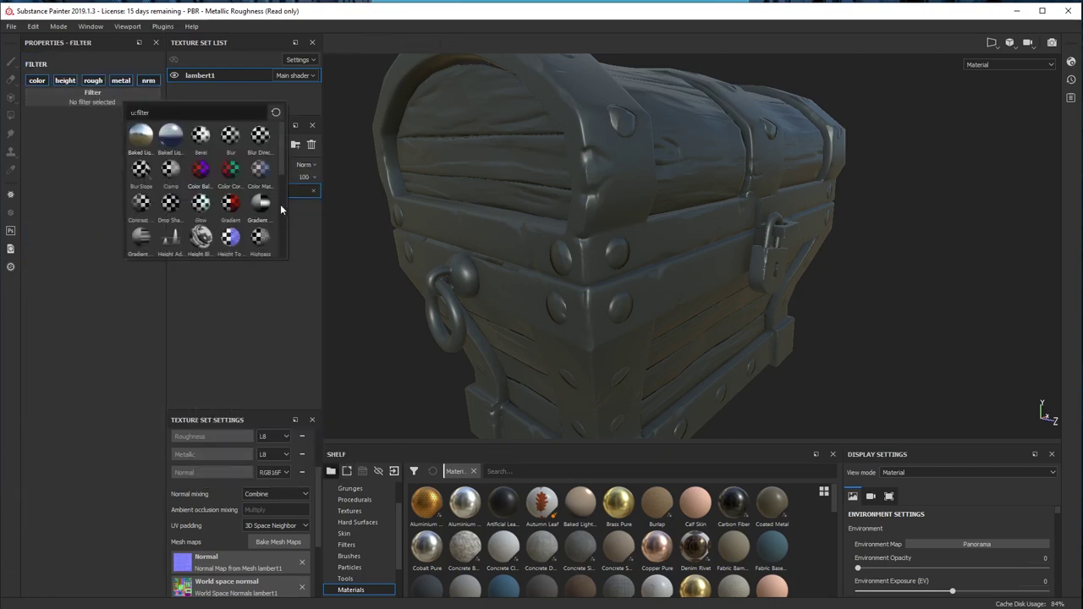
mouse_move(224, 223)
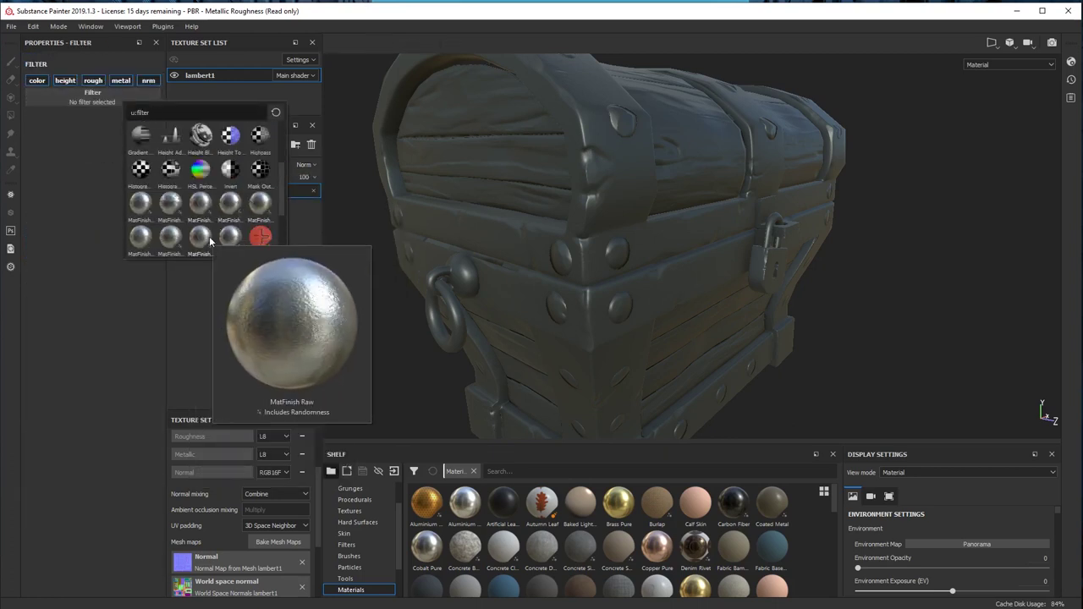
left_click(212, 241)
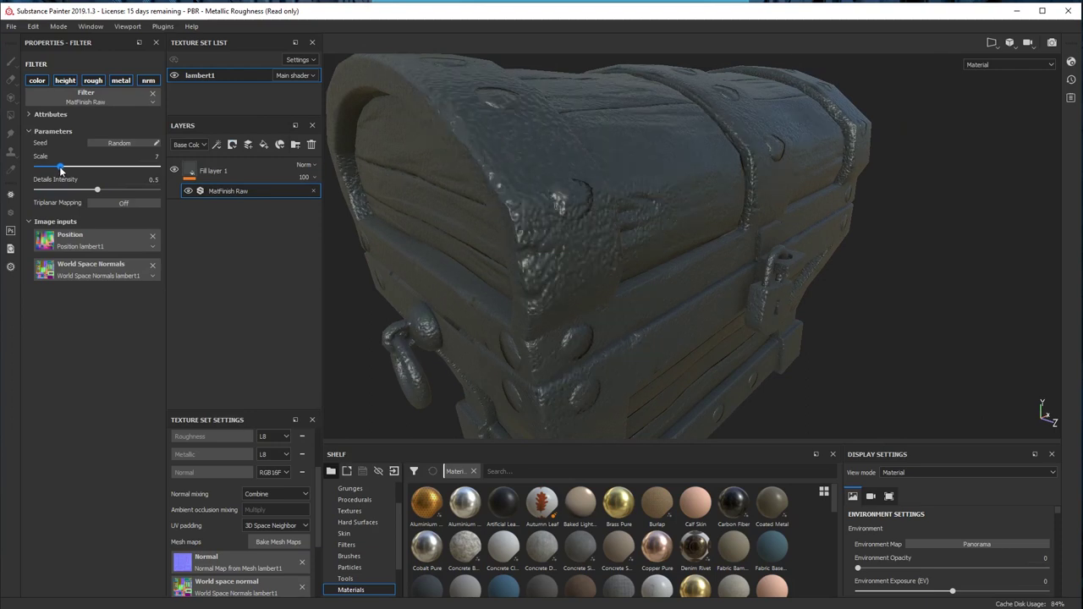
left_click_drag(60, 169, 76, 168)
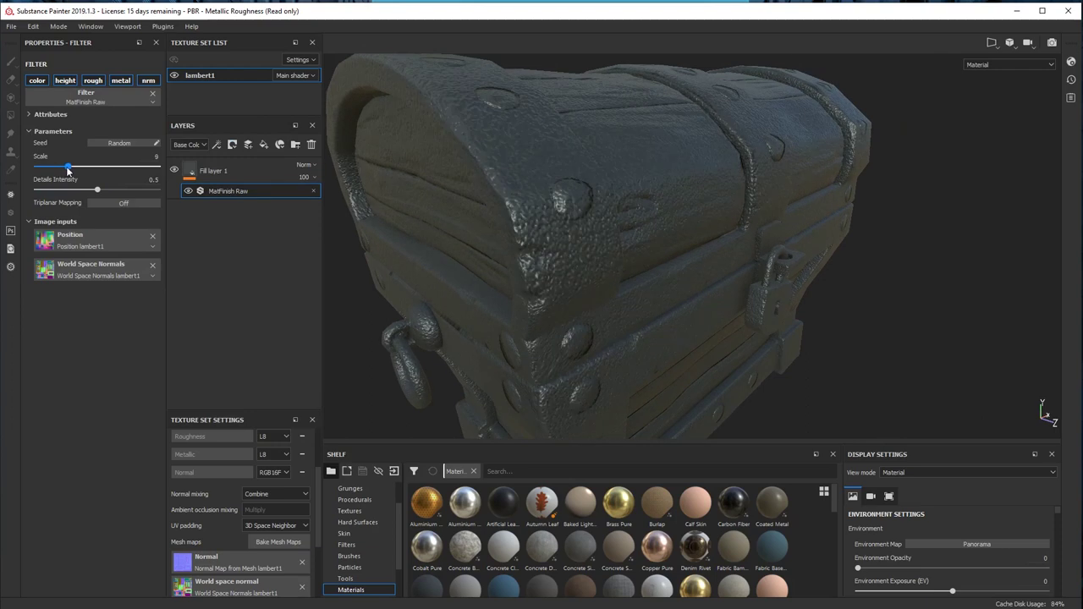
Rename the fill layer "metal base" and lighten its base color to a mid grey
left_click(212, 172)
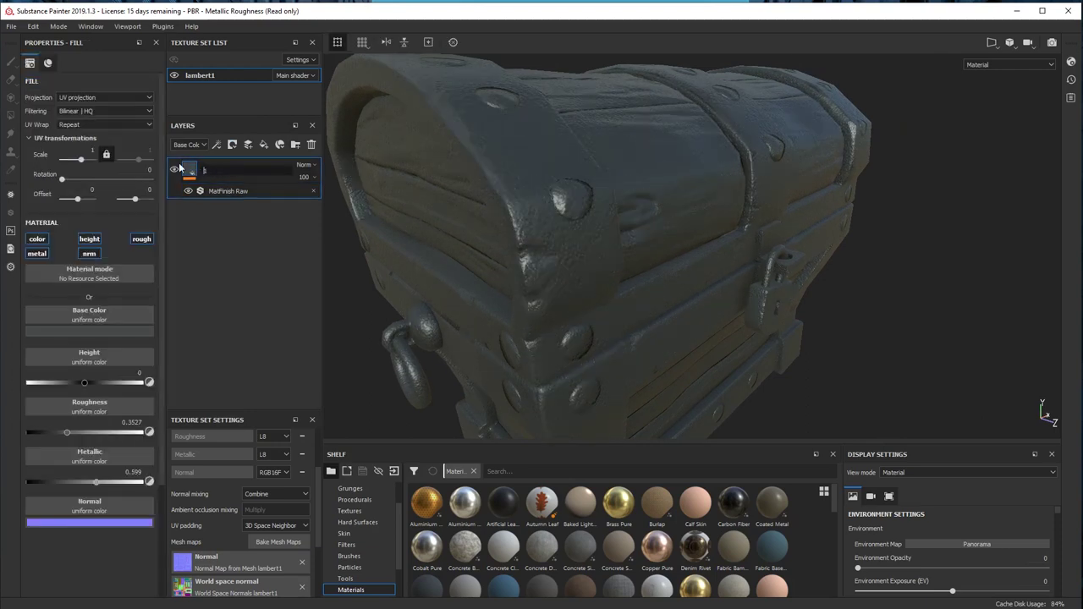
left_click(132, 330)
left_click(144, 412)
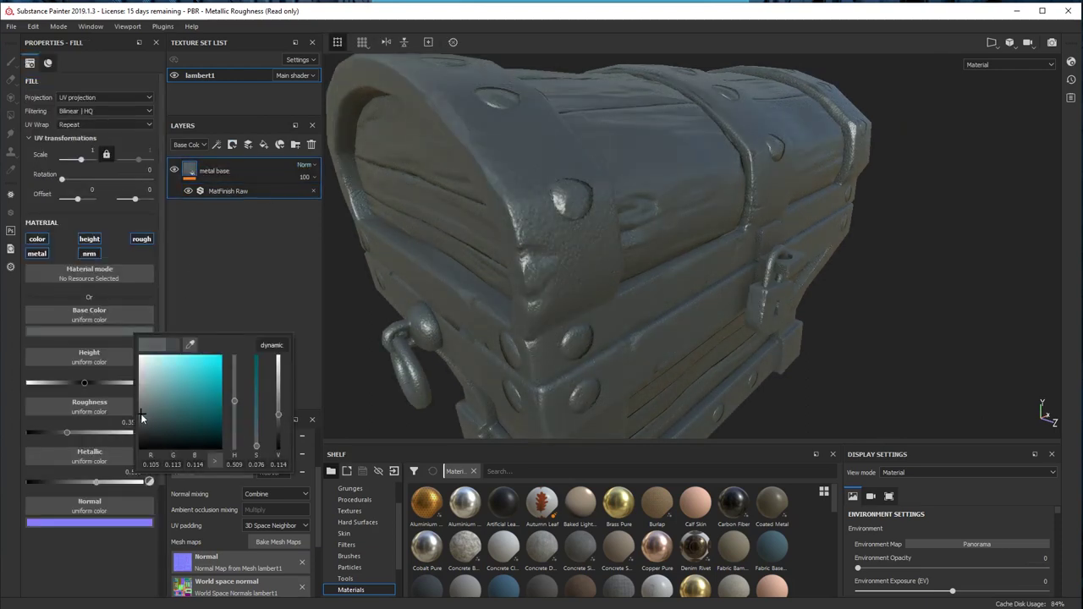
Assign Grunge Scratches Dirty to the metal base roughness with balance 0.4, and set metallic to 0.6908
left_click(72, 410)
type("dirt")
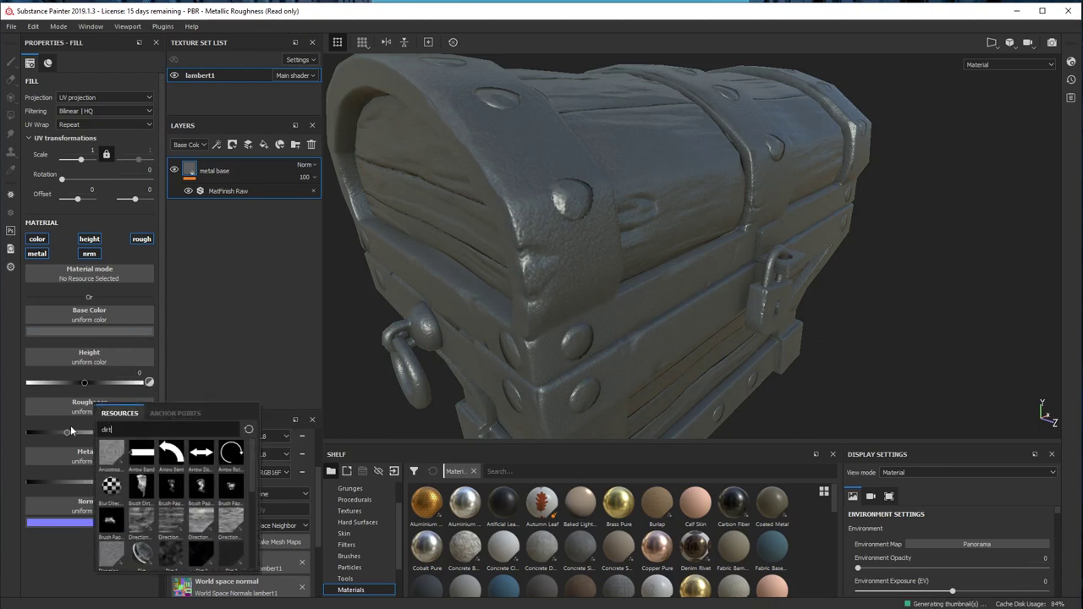
left_click_drag(254, 539, 254, 549)
left_click(201, 526)
left_click_drag(522, 254, 556, 235, "alt")
left_click_drag(93, 494, 82, 498)
scroll(95, 511, "down", 3)
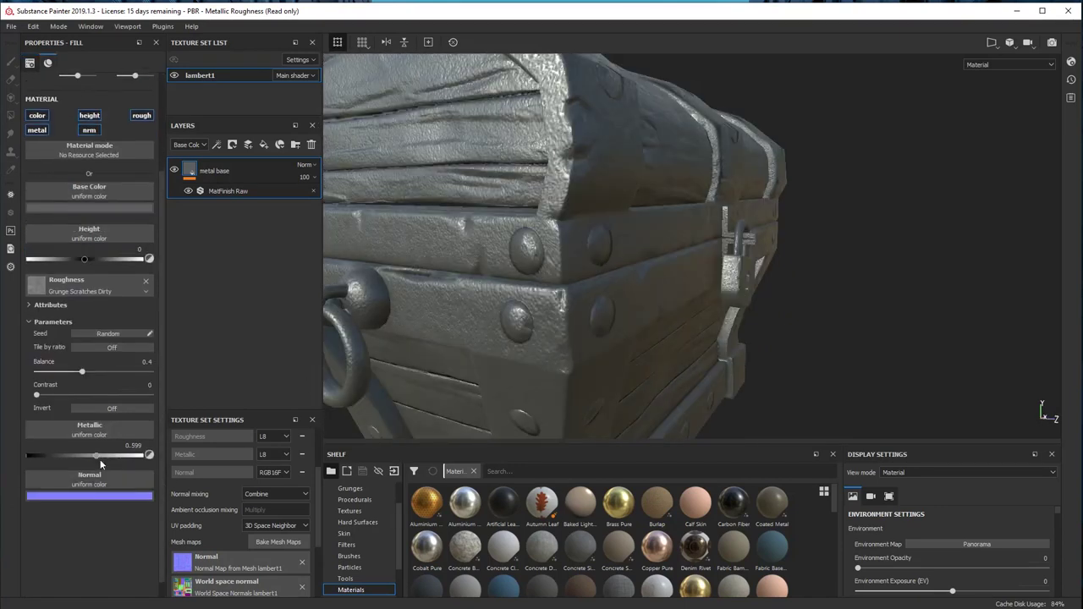
left_click_drag(99, 456, 108, 457)
Set the MatFinish Raw filter's details intensity to 0.07
left_click_drag(432, 314, 482, 258, "alt")
left_click(228, 190)
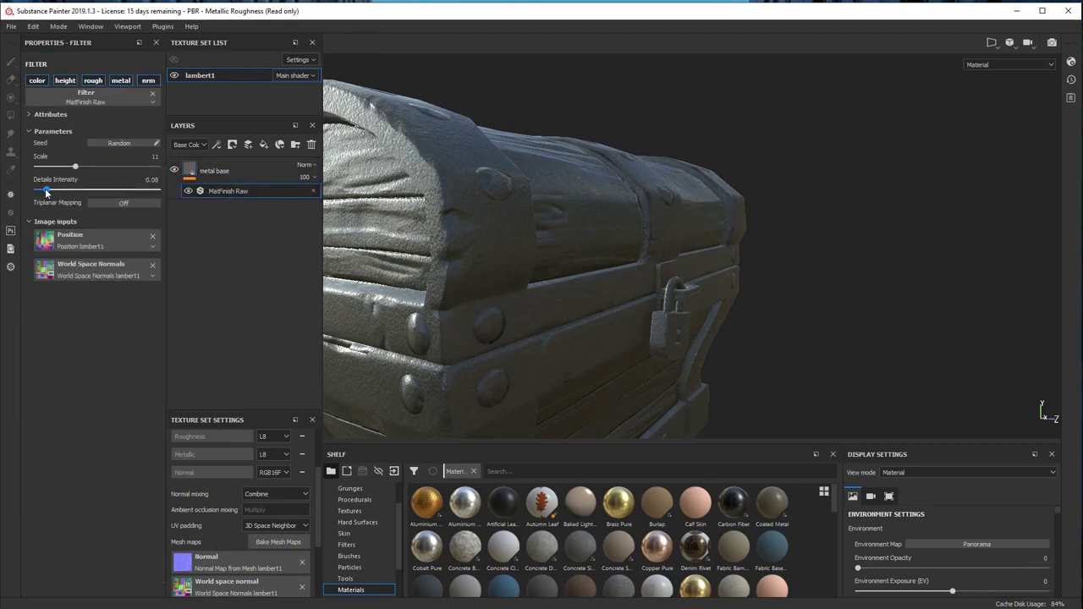
left_click_drag(47, 192, 44, 192)
left_click_drag(436, 188, 541, 255, "alt")
right_click_drag(541, 256, 609, 260, "alt")
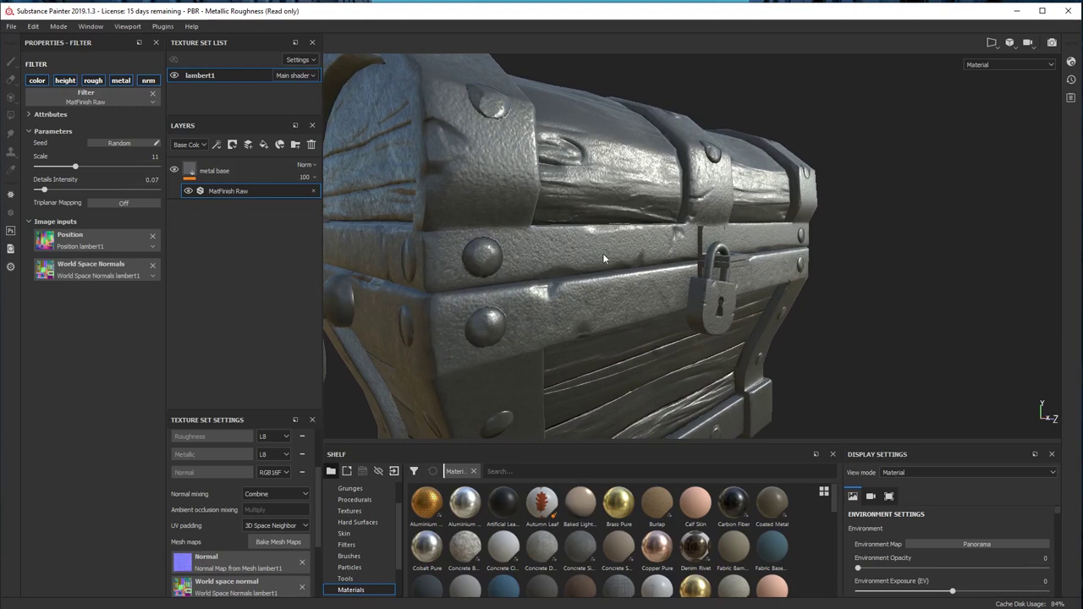
left_click(190, 172)
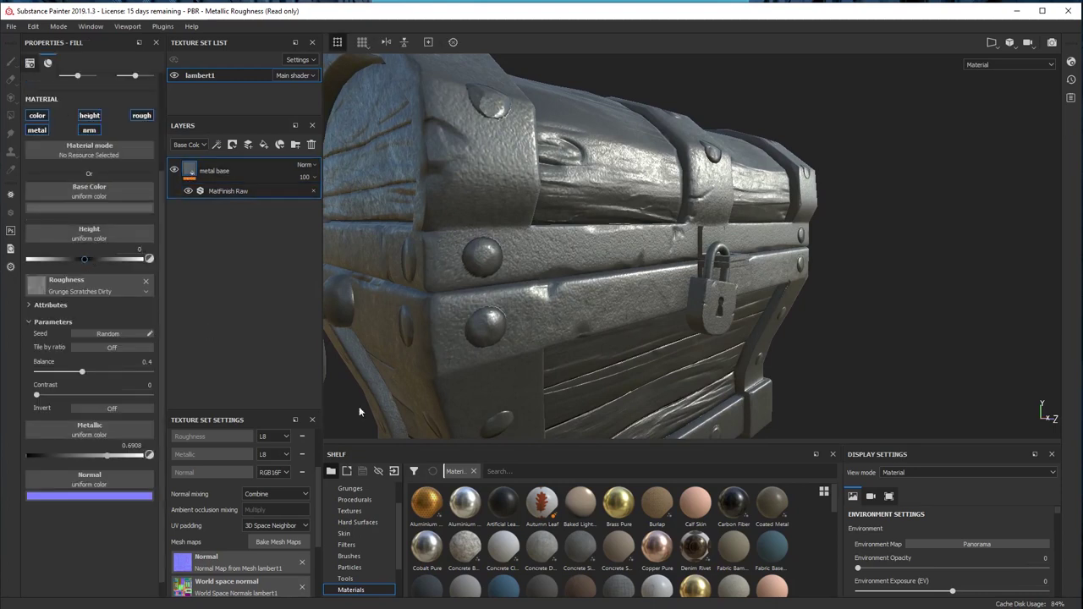
left_click(263, 145)
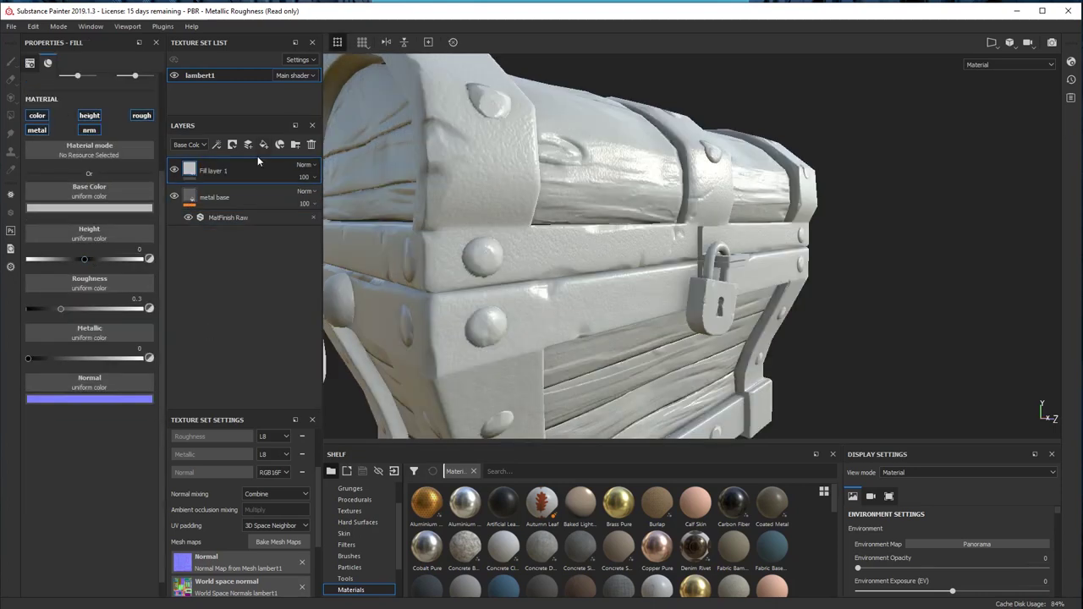
left_click(140, 208)
left_click_drag(241, 316, 241, 276)
mouse_move(154, 277)
left_mouse_down()
mouse_move(149, 290)
mouse_move(147, 279)
left_mouse_up()
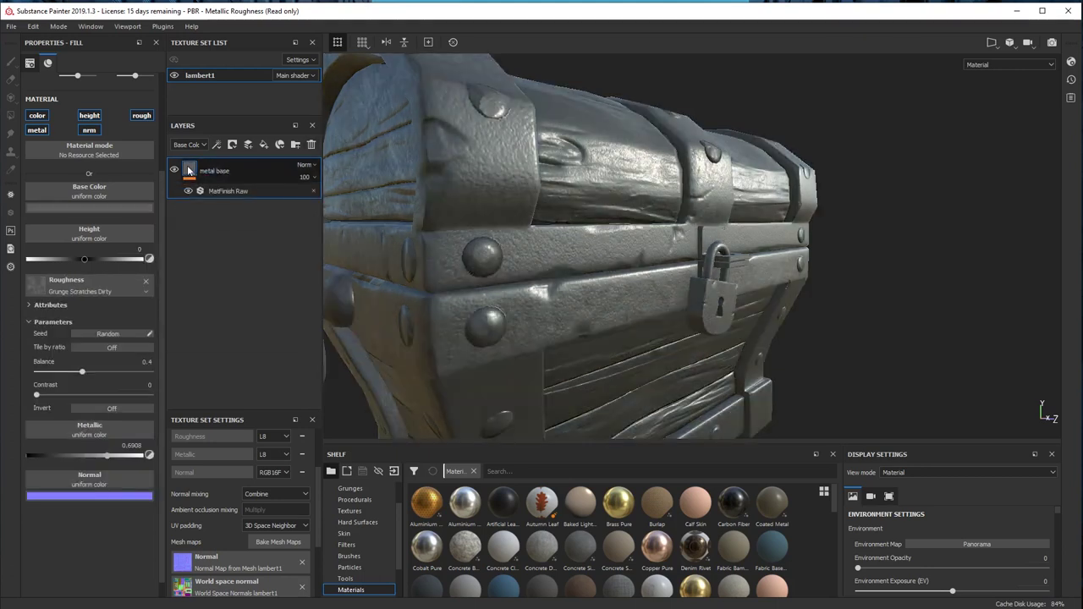
Duplicate the metal base layer and delete the MatFinish Raw filter from the copy
right_click(188, 168)
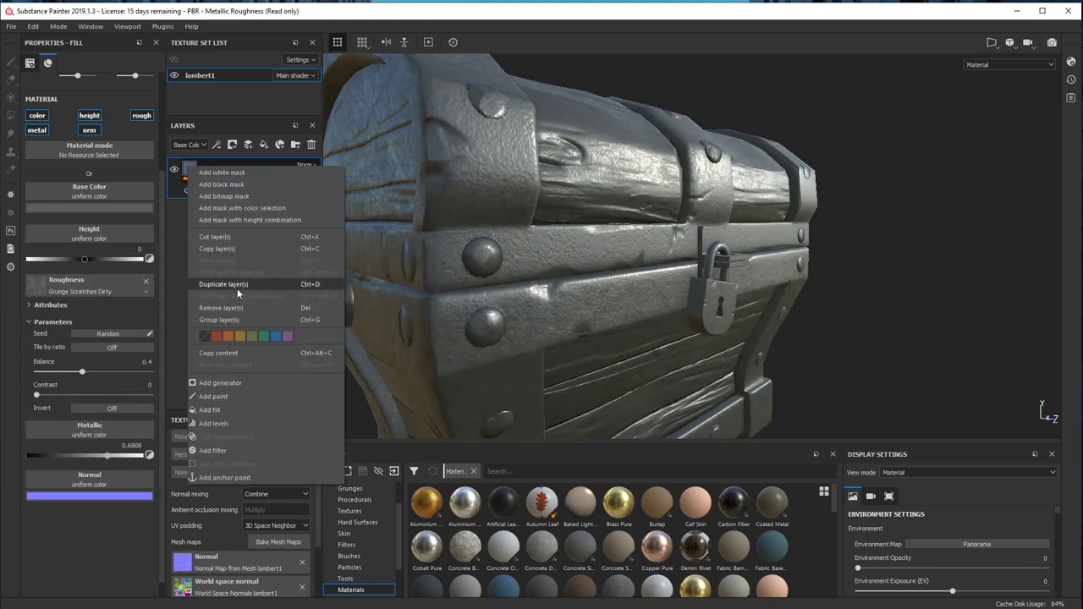
key("Escape")
left_click(208, 191)
key("Delete")
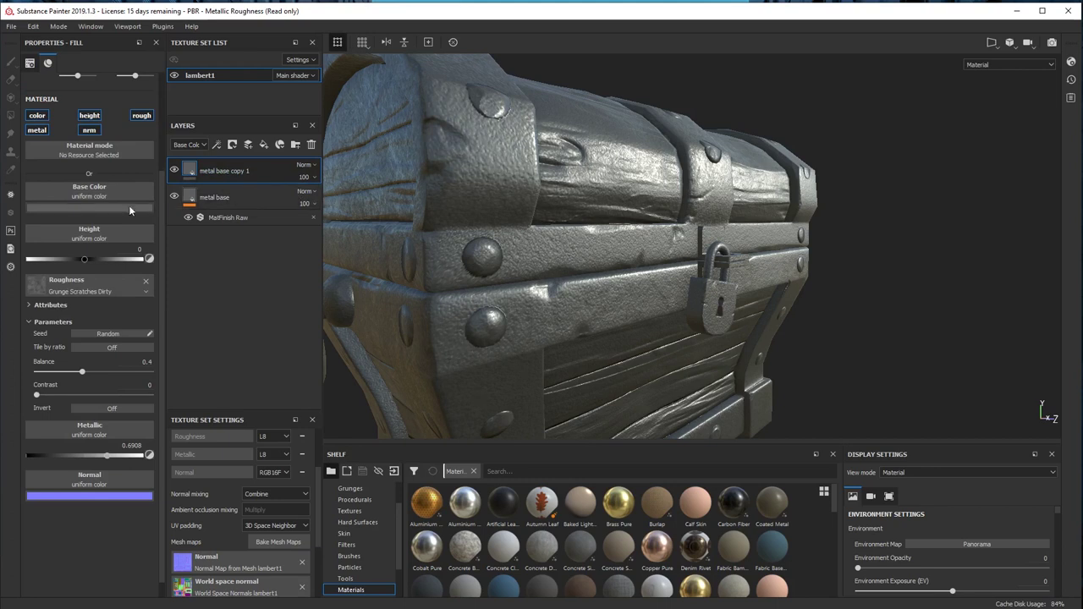
Lighten the base color of the metal base copy and add a black mask to it
left_click(130, 208)
left_click(137, 275)
right_click(190, 169)
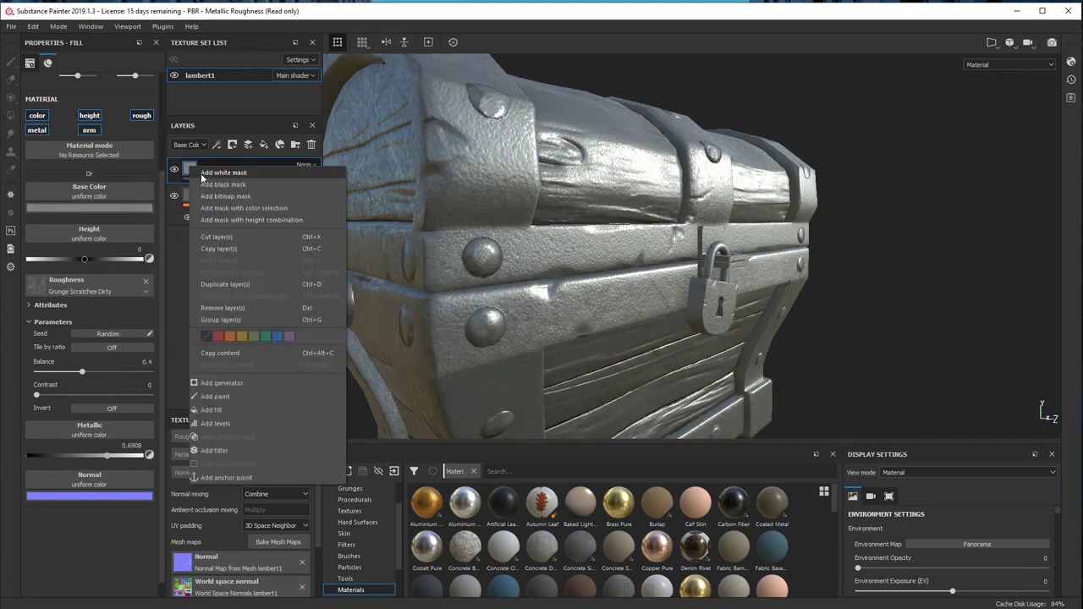
left_click(211, 184)
Add a Metal Edge Wear generator to the copy's mask with wear level 0.79, contrast 0.38, grunge amount 0.63 and stronger ambient occlusion masking
right_click(210, 170)
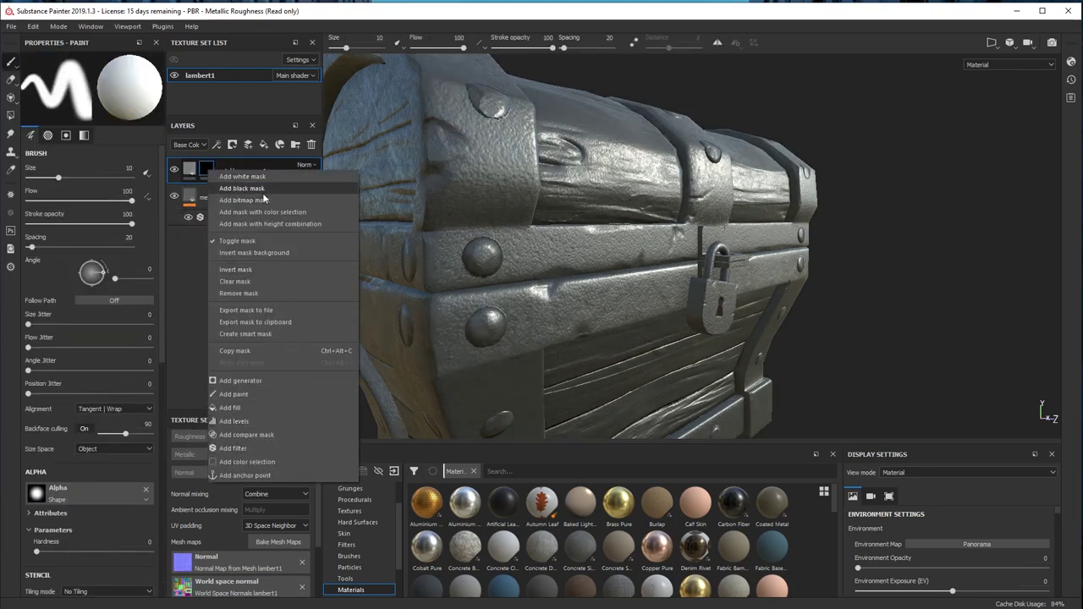
left_click(240, 380)
left_click(126, 84)
left_click(206, 191)
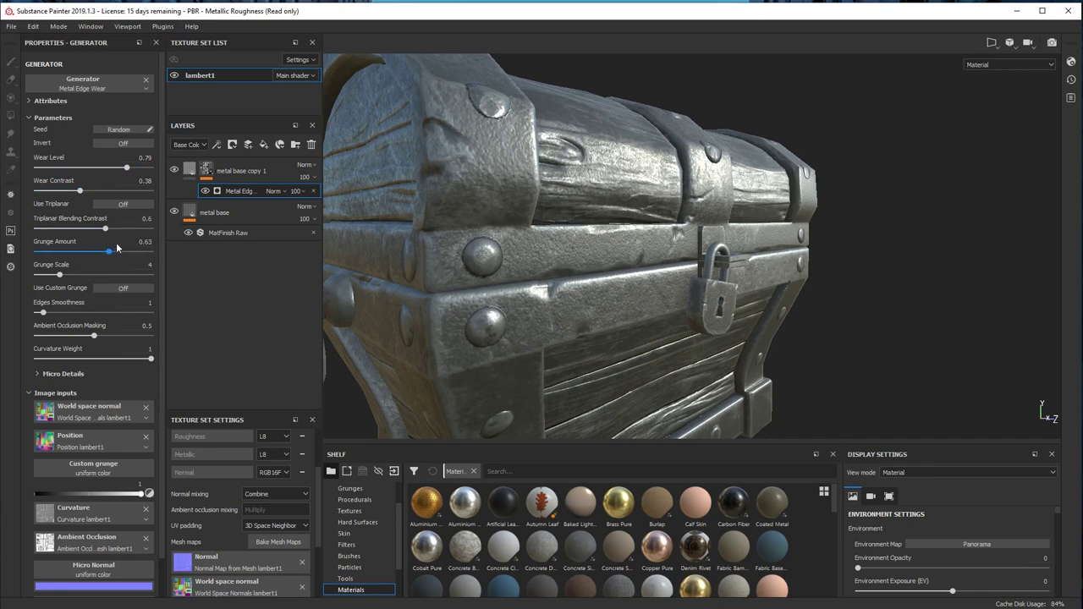
left_click_drag(94, 336, 149, 337)
left_click_drag(524, 228, 621, 245, "alt")
right_click_drag(622, 245, 635, 211, "alt")
scroll(635, 212, "up", 5)
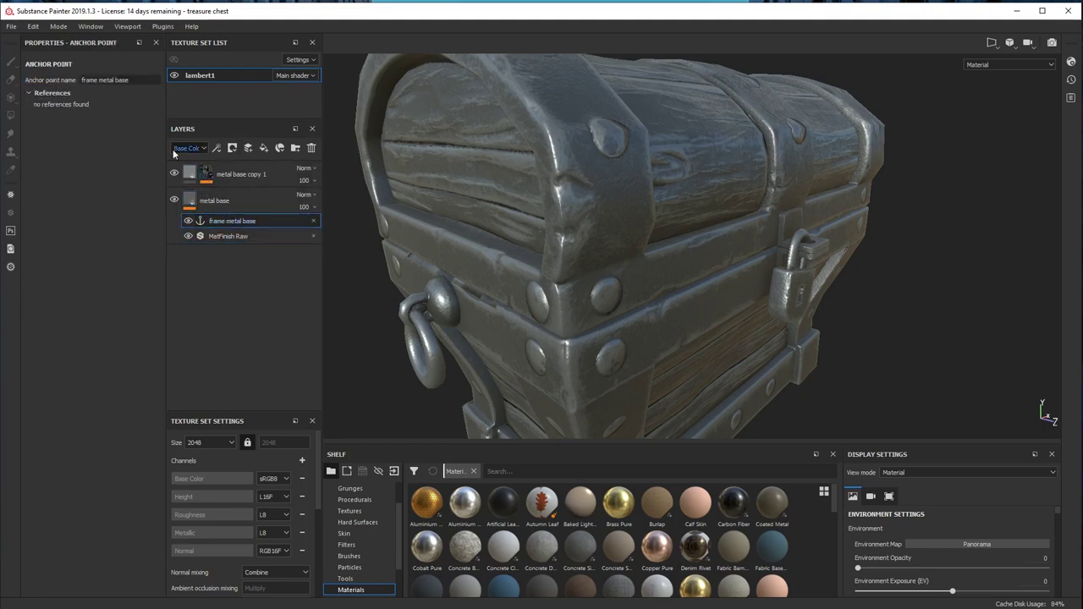
Add a fill layer directly above the metal base layer and disable its height channel
mouse_move(566, 203)
left_mouse_down("alt")
mouse_move(568, 189)
mouse_move(618, 196)
left_mouse_up("alt")
left_click(227, 180)
left_click(232, 216)
left_click(264, 149)
left_click(89, 239)
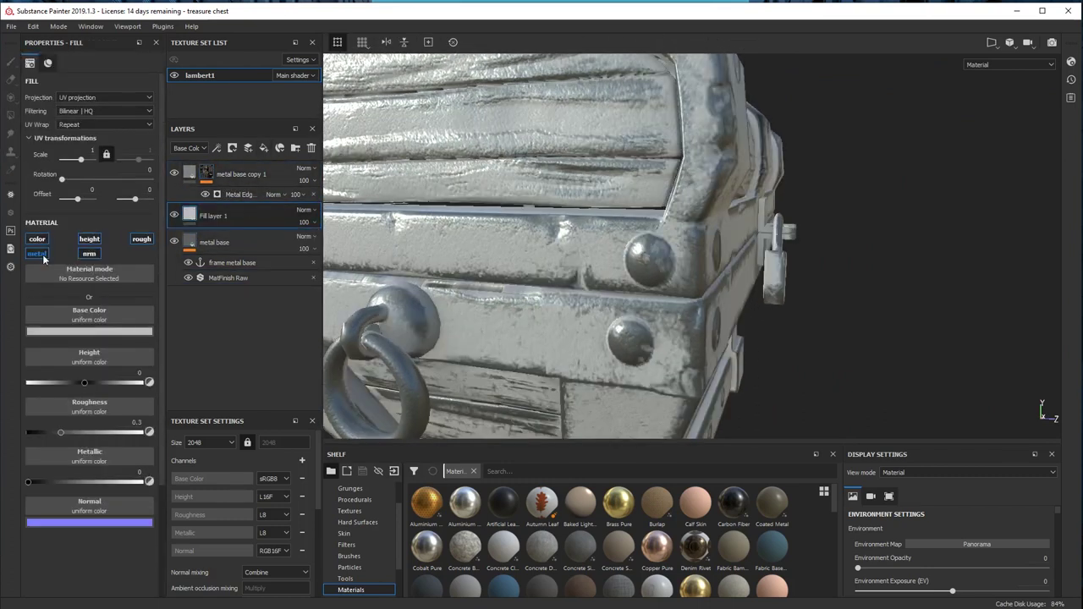
Give the new fill layer a very dark grey base color, roughness 0.3285 and metallic 0.4058
left_click(121, 331)
left_click(132, 427)
left_click_drag(220, 447, 223, 426)
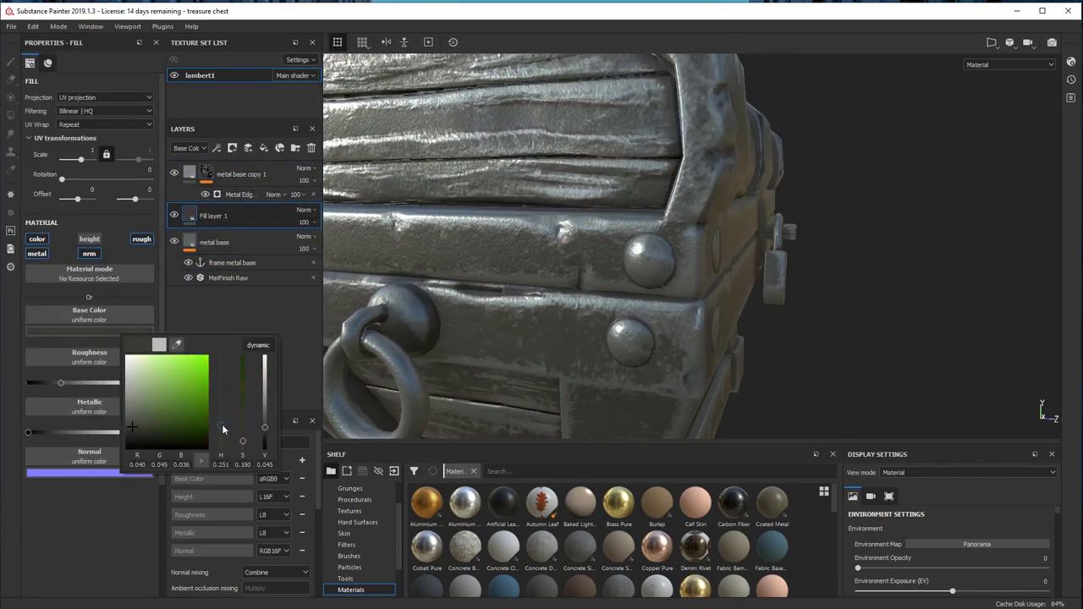
left_click(146, 437)
left_click_drag(60, 383, 64, 383)
left_click_drag(27, 433, 73, 432)
left_click_drag(499, 262, 465, 253, "alt")
Rename the dark fill layer "darken areas" and add a black mask to it
double_click(260, 210)
left_click_drag(259, 212, 220, 216)
type("darken areas")
right_click(192, 215)
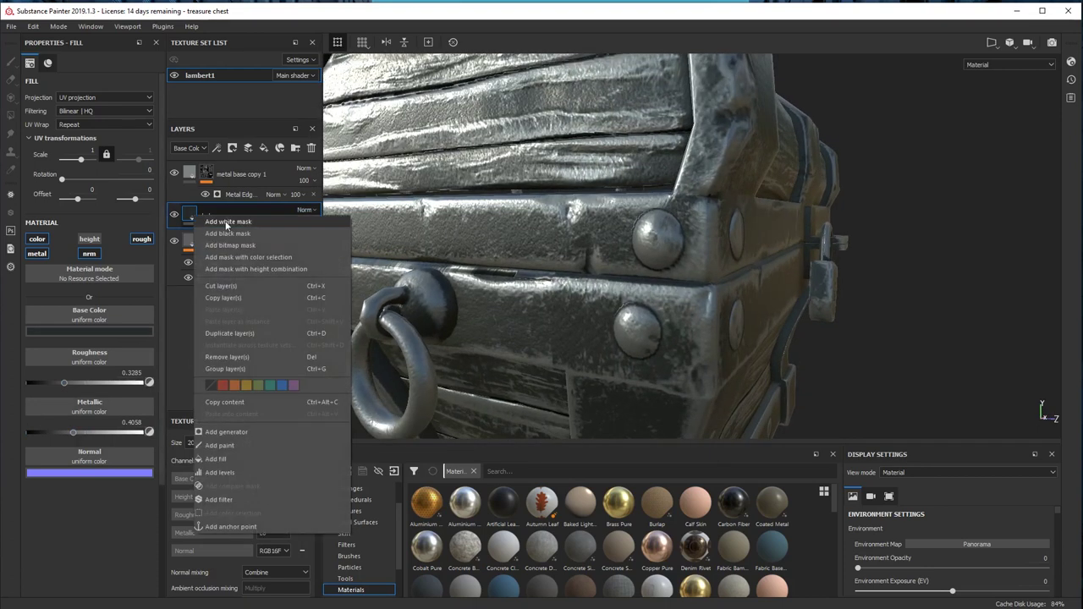
left_click(226, 233)
Try a Mask Editor generator on the darken areas mask
right_click(206, 216)
left_click(238, 426)
left_click(110, 89)
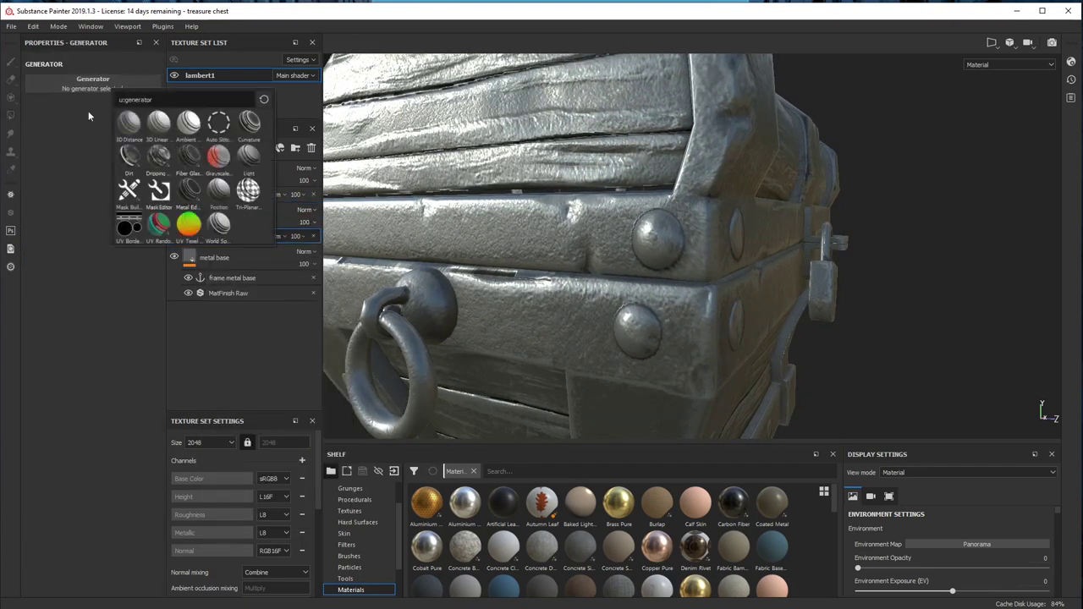
left_click(160, 189)
left_click_drag(508, 254, 584, 254, "alt")
Try a Mask Builder - Legacy generator on the darken areas mask with a raised level
right_click(206, 214)
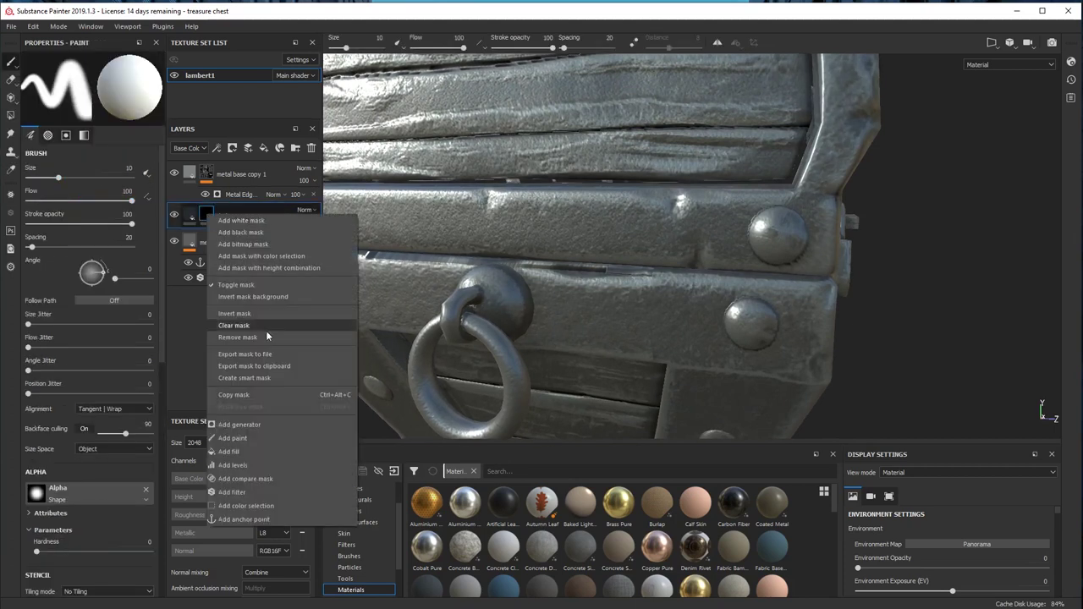
left_click(237, 422)
left_click(121, 191)
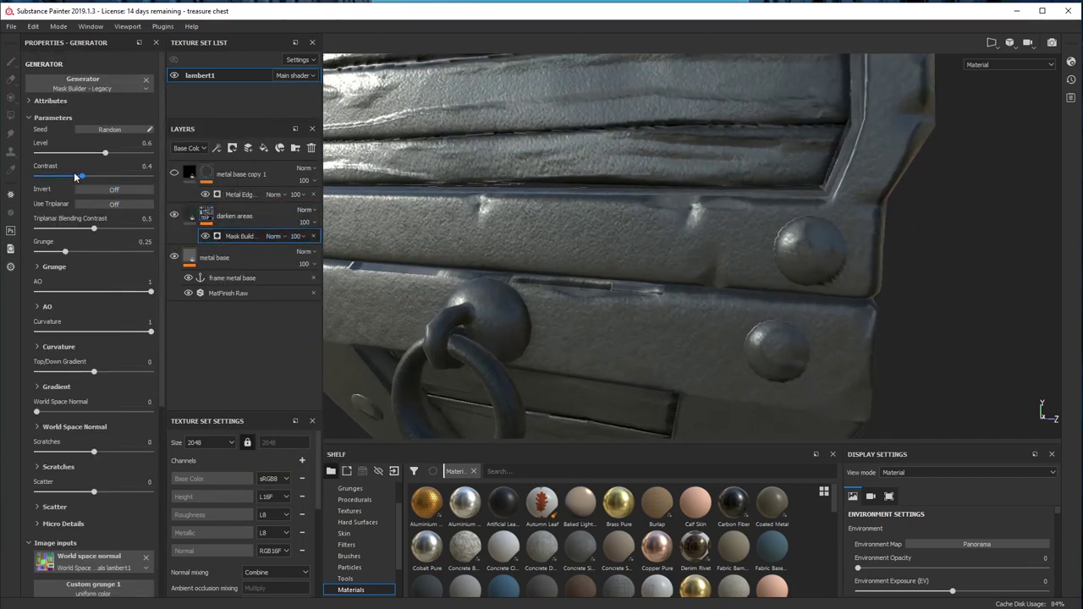
left_click_drag(105, 152, 127, 151)
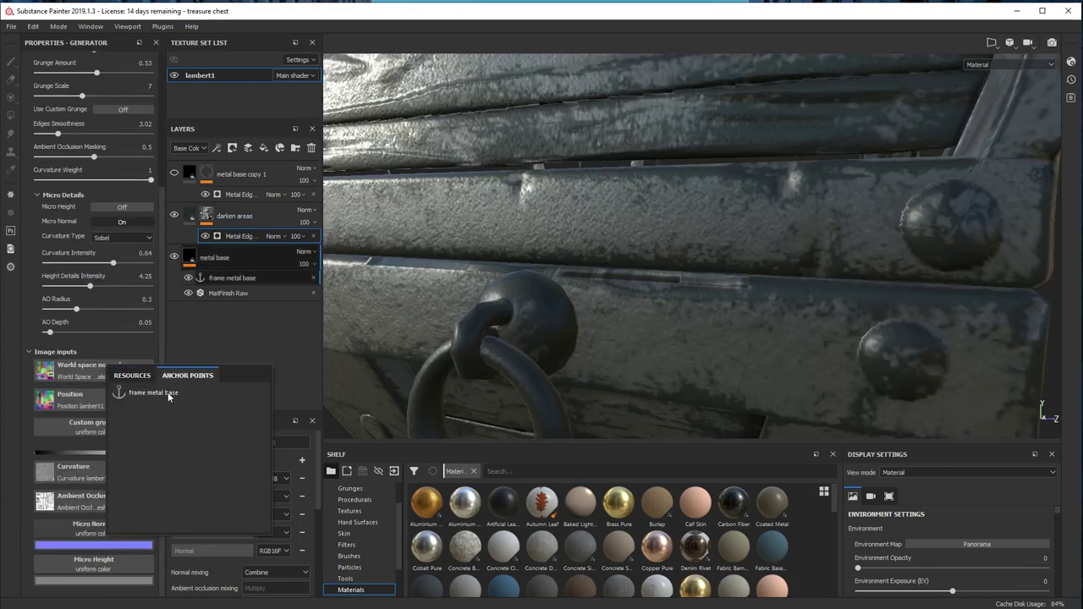
Link the darken areas Metal Edge Wear generator's Micro Normal to the frame metal base anchor point, and set curvature intensity to 0.86
left_click(153, 394)
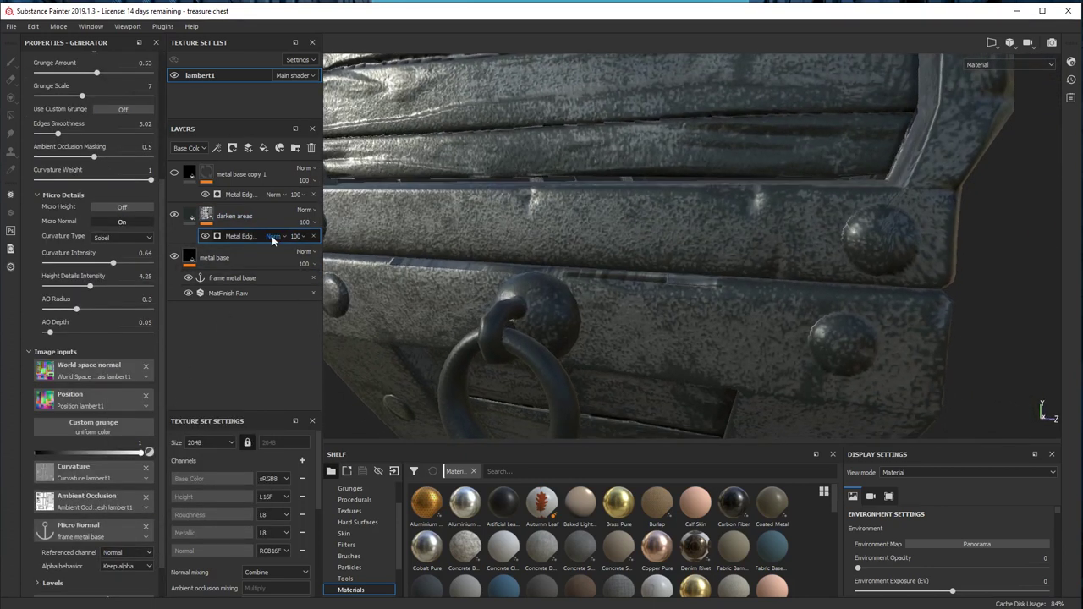
scroll(115, 307, "up", 1)
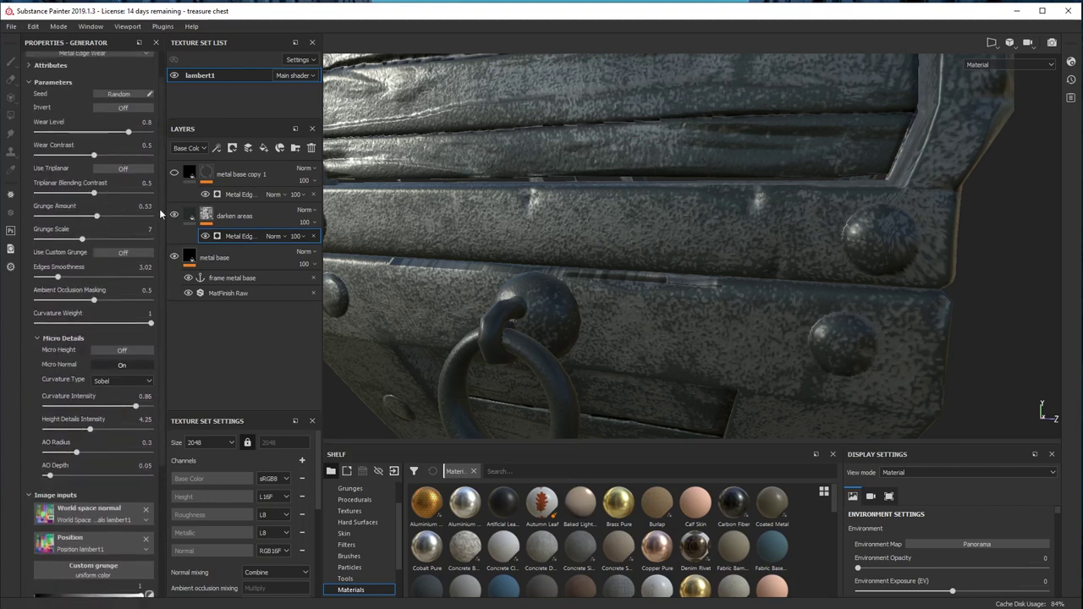
Set the Grunge Amount of the darken areas Metal Edge Wear generator to 0.63 and raise its Grunge Scale
left_click(207, 215)
left_click(132, 331)
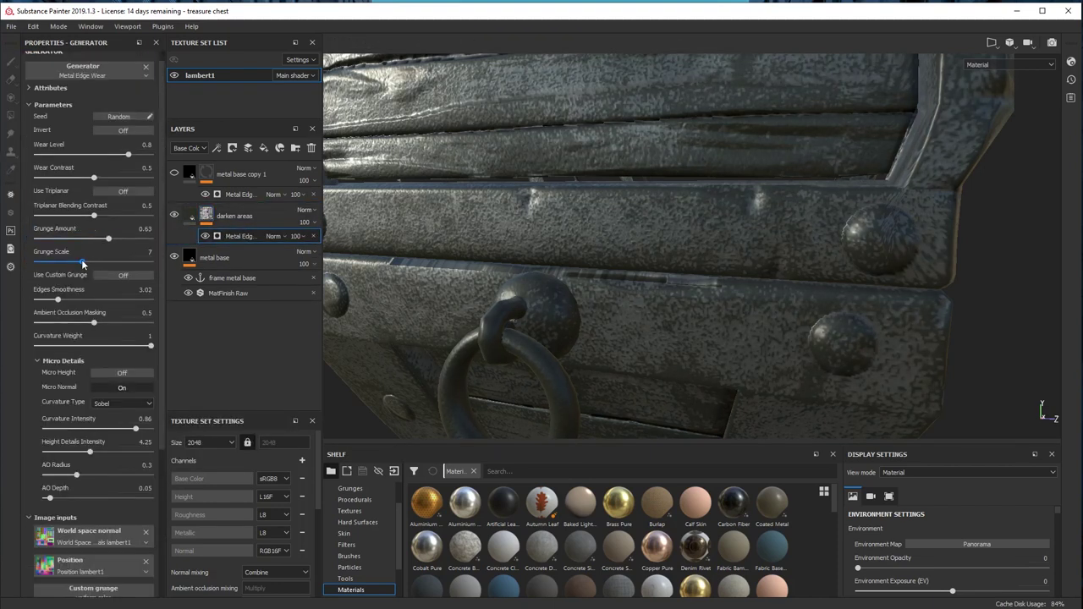
left_click_drag(83, 264, 97, 262)
scroll(690, 246, "down", 4)
scroll(690, 246, "up", 4)
Add a fill layer above darken areas and assign the Grunge Scratches Dirty map to its roughness
left_click(189, 215)
left_click(264, 148)
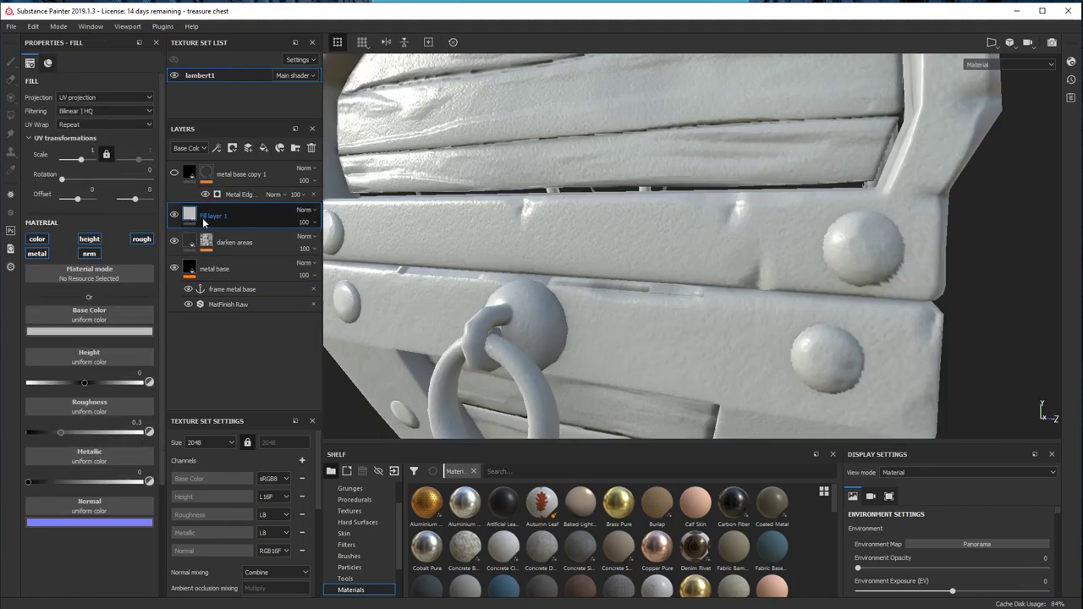
left_click(115, 406)
type("dir")
scroll(178, 507, "down", 5)
left_click(129, 508)
right_click_drag(466, 230, 533, 227, "shift")
Give the new fill layer a light grey base color and metallic of 0.7005, and rename it "metal base gloss"
left_click(142, 330)
left_click(243, 415)
left_click(155, 380)
left_click(37, 254)
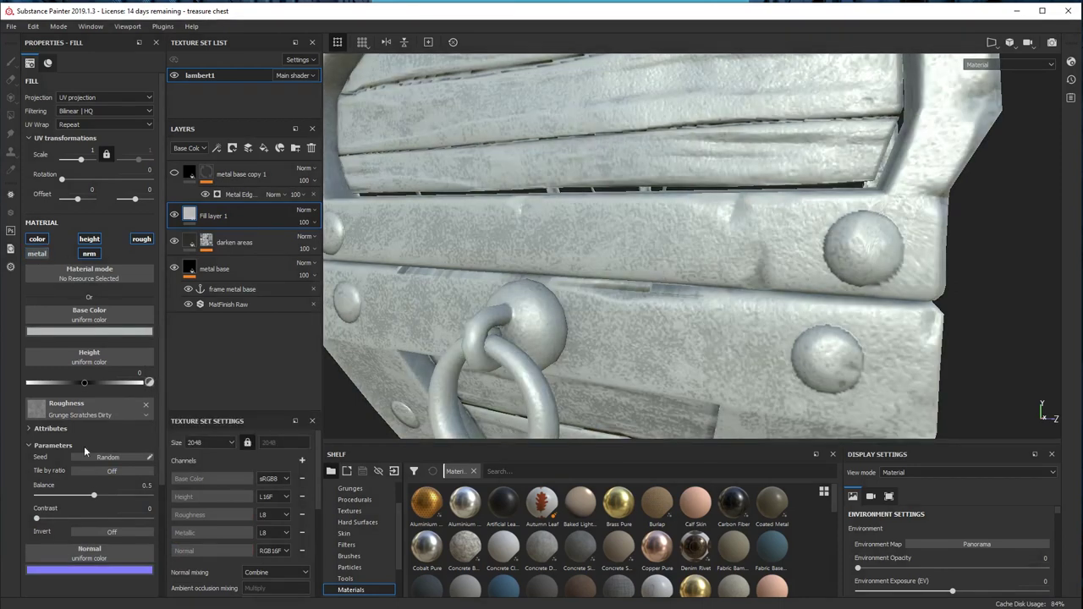
scroll(84, 450, "down", 2)
left_click(38, 221)
left_click_drag(74, 545, 108, 544)
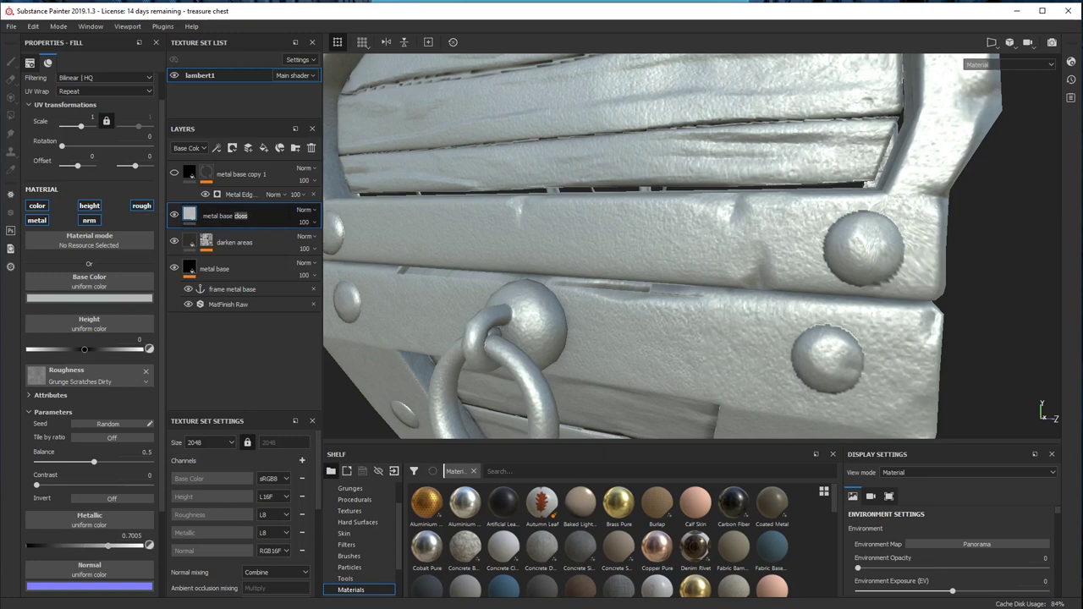
Add a black mask to metal base gloss with a Dirt generator, and set Dirt Level to 0.24
right_click(288, 214)
left_click(291, 235)
right_click(262, 214)
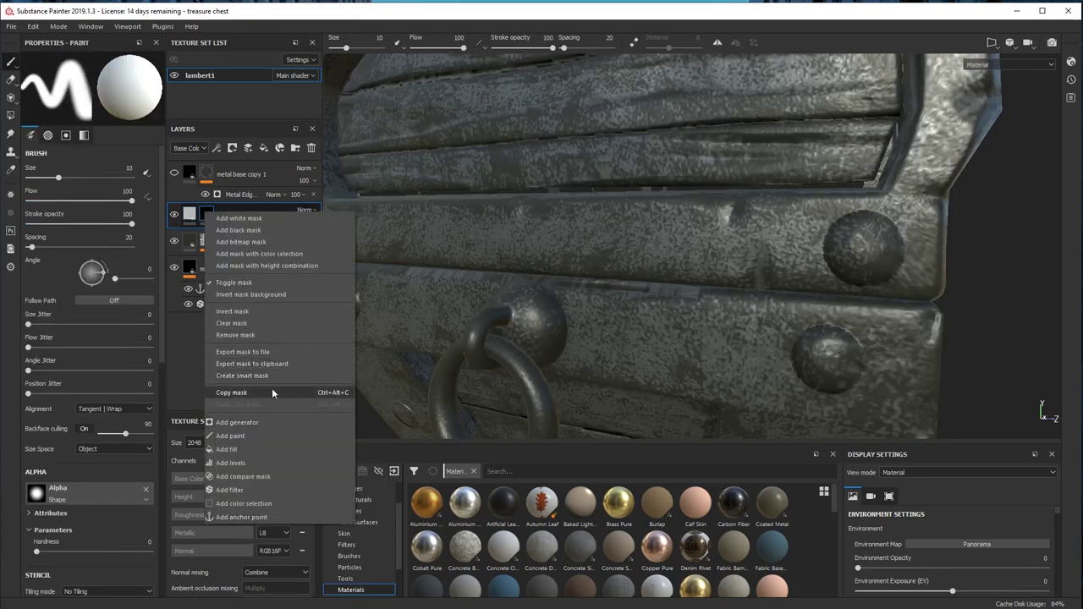
left_click(237, 422)
left_click(229, 159)
left_click_drag(127, 167, 70, 168)
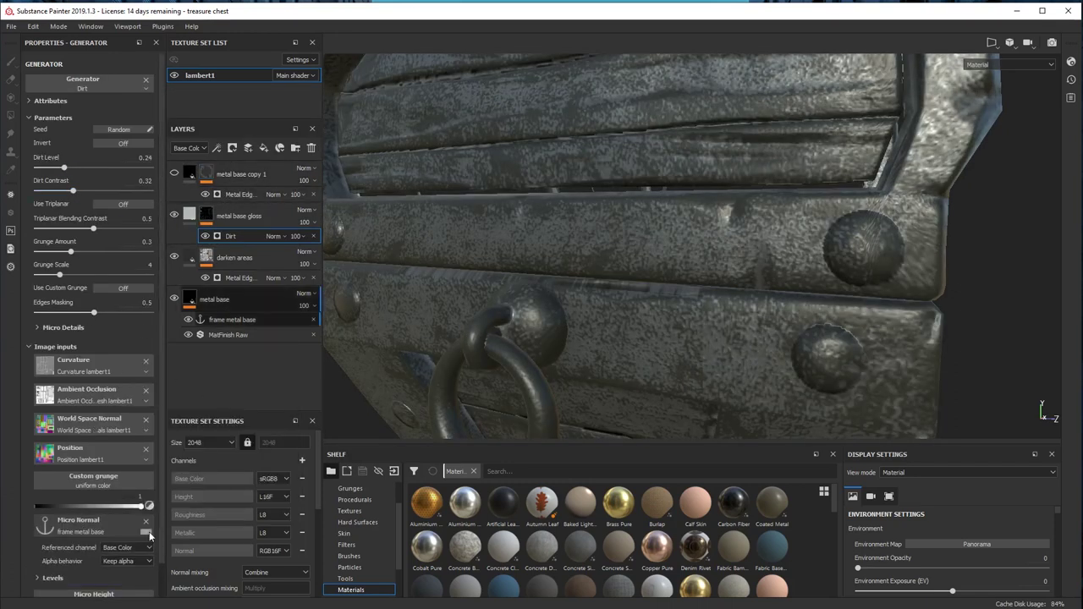
Enable the Dirt generator's Micro Normal from the frame metal base anchor, with curvature intensity 0.68, height details intensity 4.73 and Dirt Level 0.44
left_click(64, 327)
left_click(123, 353)
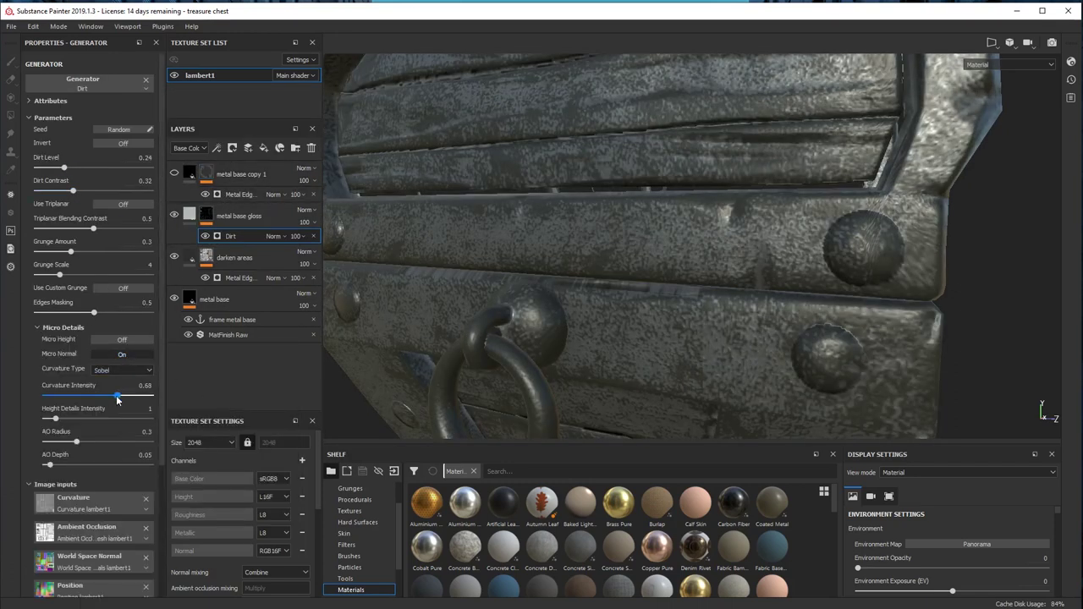
left_click_drag(64, 169, 91, 170)
Set the height of metal base gloss to 0.0145 and enable height on darken areas at 0.0145
left_click(191, 216)
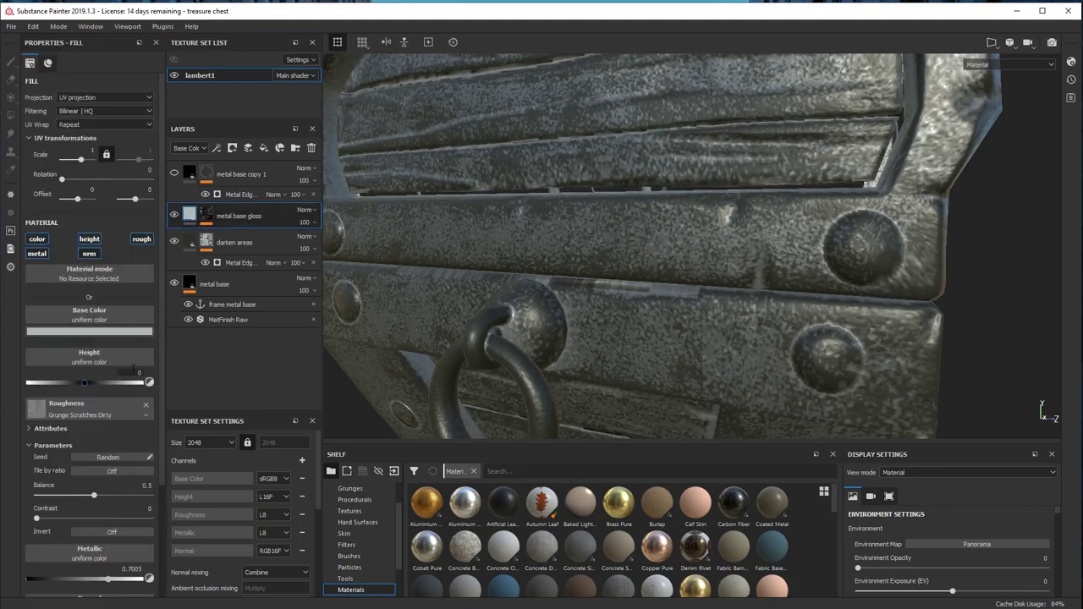
scroll(107, 490, "down", 2)
left_click_drag(84, 294, 87, 294)
left_click(189, 242)
left_click(90, 152)
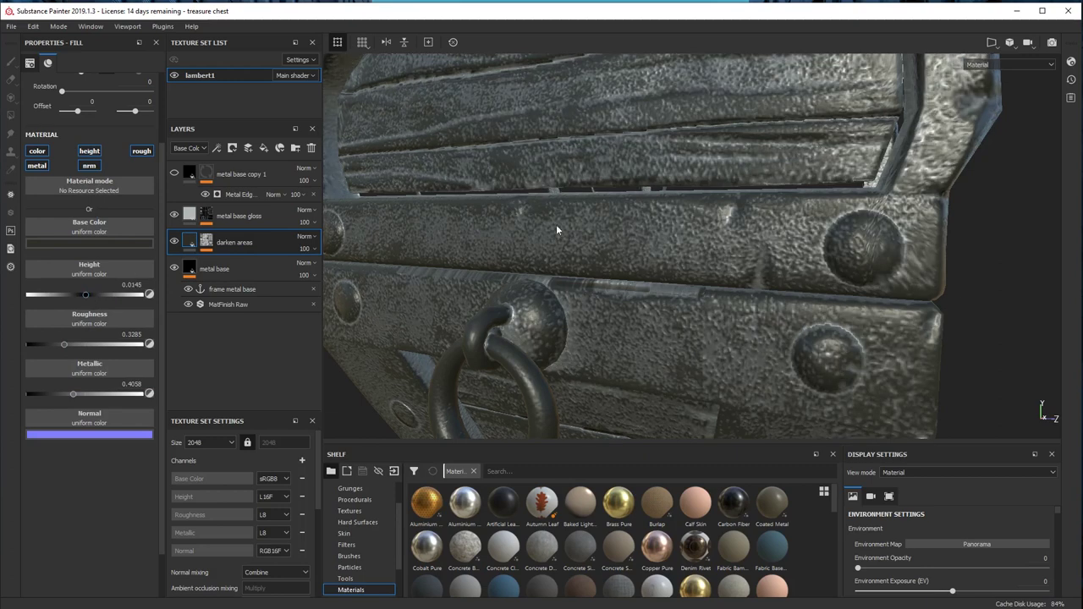
Replace the roughness map of metal base gloss with a uniform 0.3816 and set its metallic to 0.7778
left_click_drag(557, 229, 666, 233, "alt")
left_click(189, 215)
left_click(145, 316)
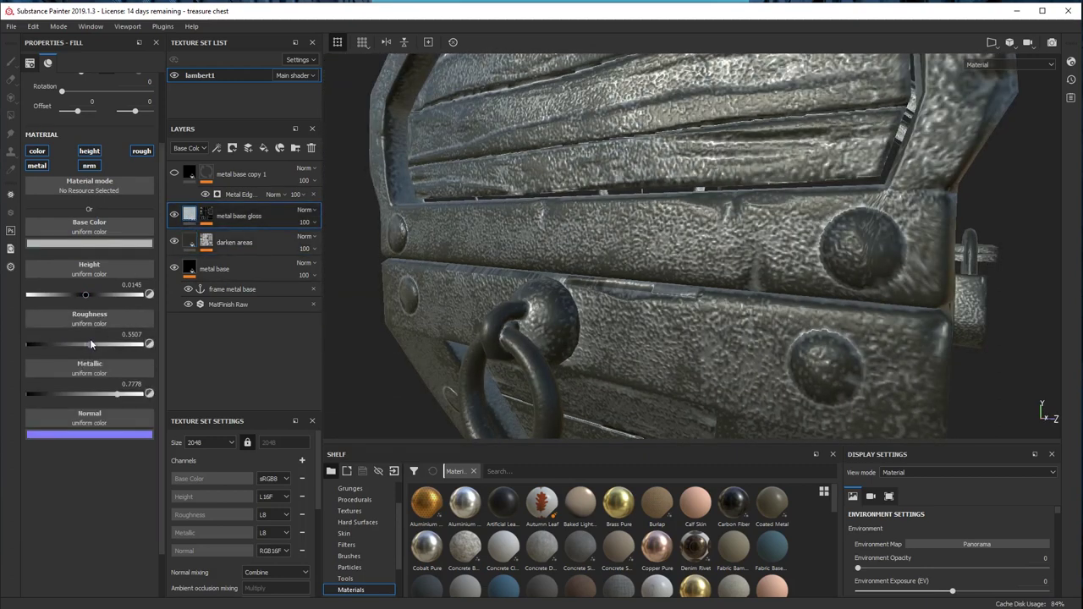
Using the mask view, set the metal base gloss Dirt generator to level 0.46, contrast 0.33, grunge amount 0.31 and edges masking 1
left_click(204, 217, "alt")
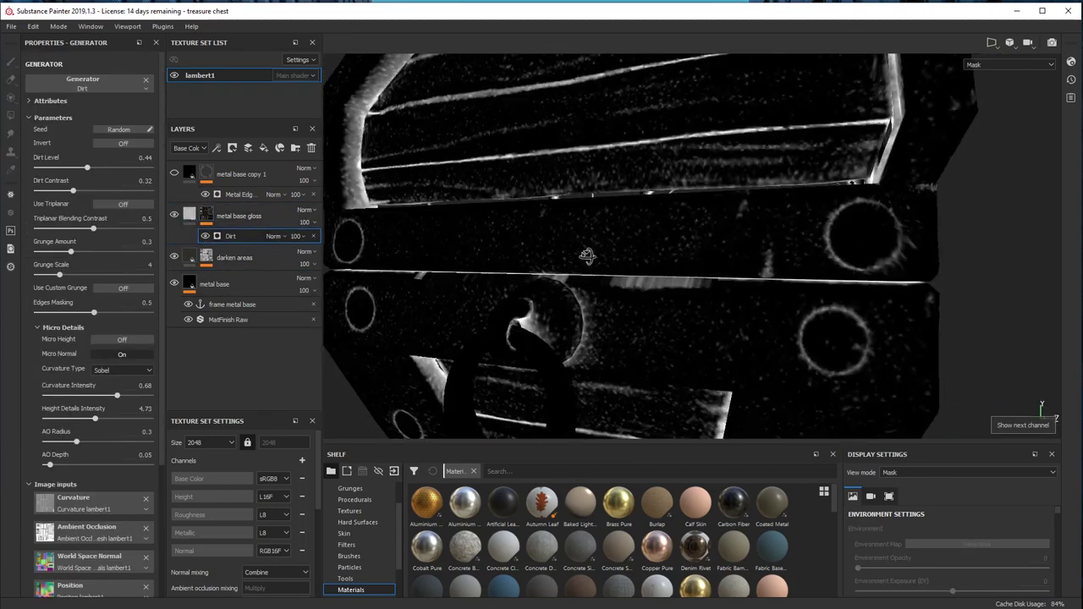
left_click_drag(563, 262, 516, 254, "alt")
left_click_drag(73, 190, 66, 194)
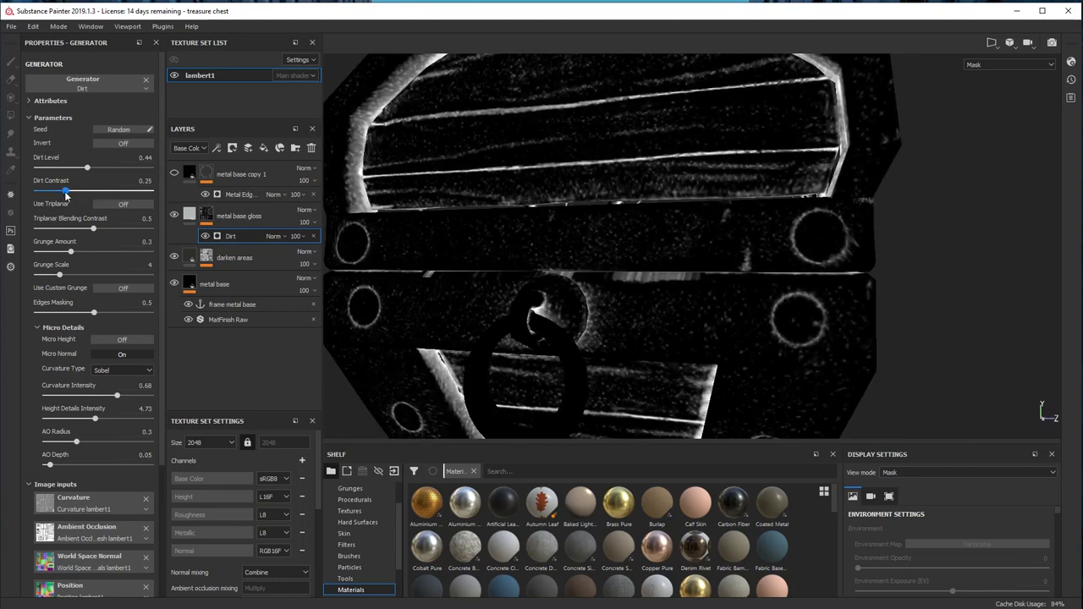
left_click_drag(70, 252, 73, 252)
left_click_drag(93, 312, 151, 317)
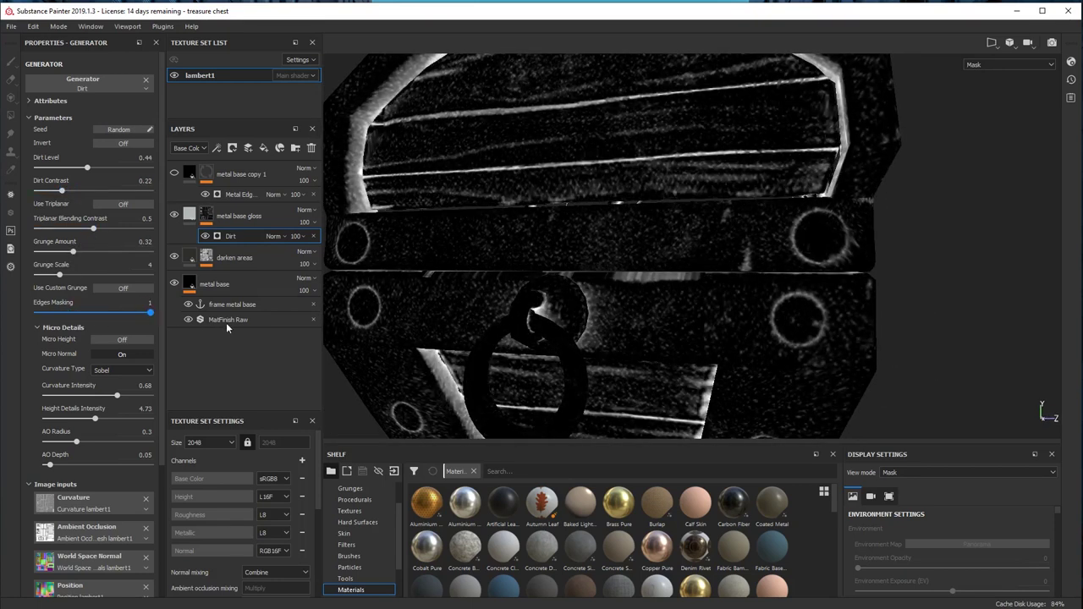
left_click_drag(90, 166, 92, 167)
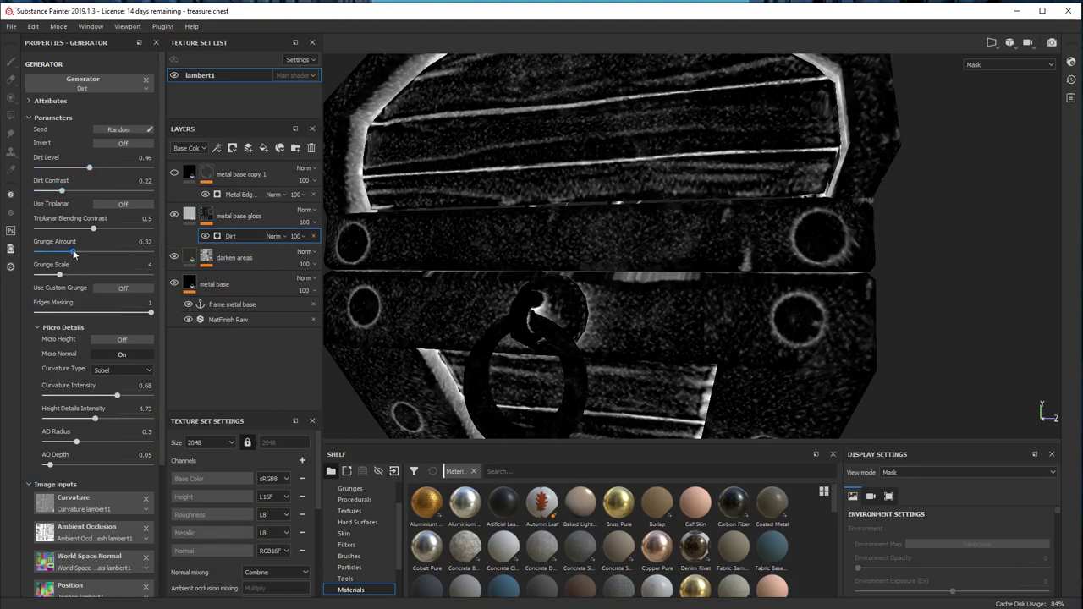
left_click_drag(73, 251, 70, 251)
left_click_drag(63, 194, 69, 192)
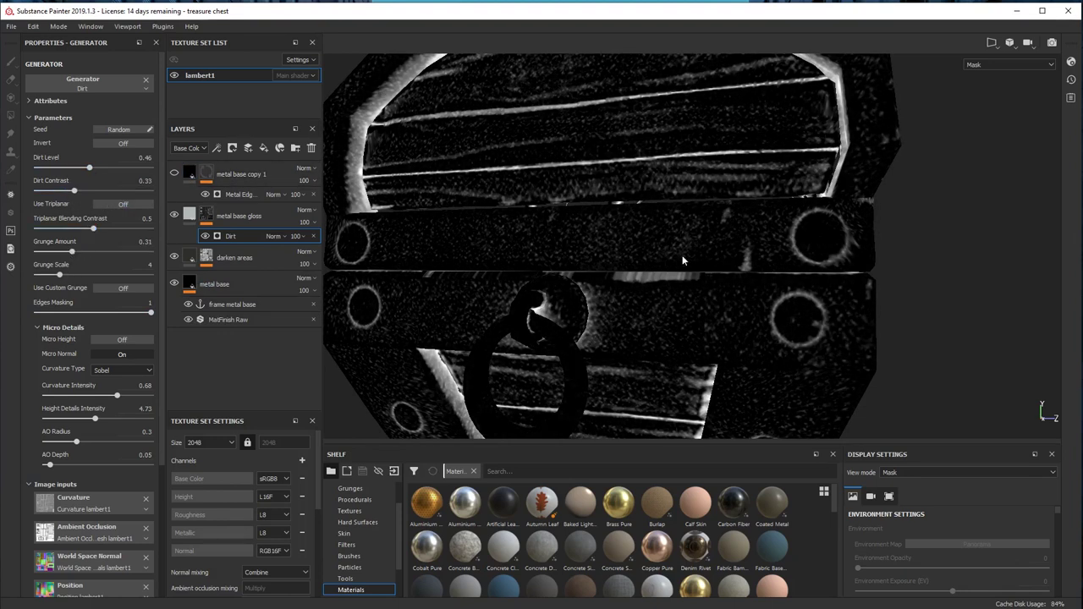
mouse_move(683, 261)
left_mouse_down("alt")
mouse_move(604, 244)
mouse_move(687, 254)
left_mouse_up("alt")
key("m")
Set the height of the darken areas layer to 0.01
left_click(191, 217)
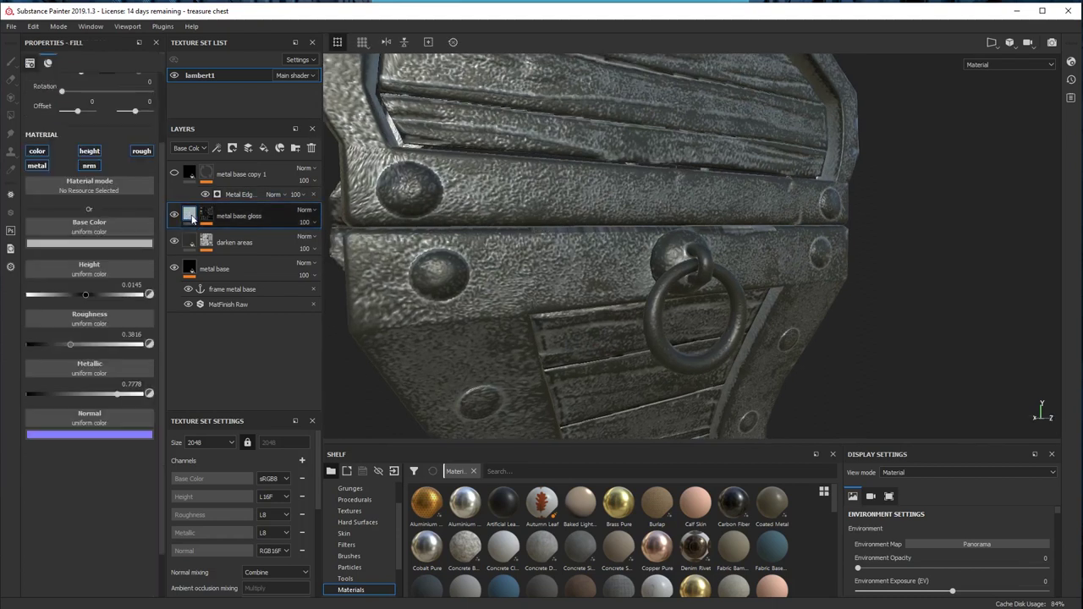
left_click_drag(514, 258, 440, 283, "alt")
left_click(193, 241)
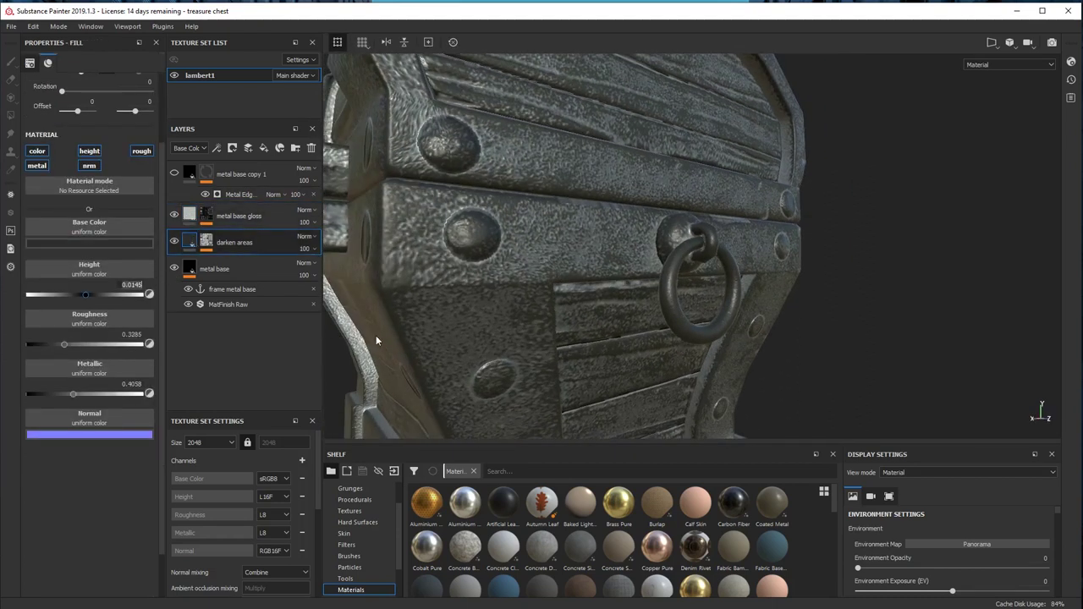
left_click_drag(376, 335, 503, 273, "alt")
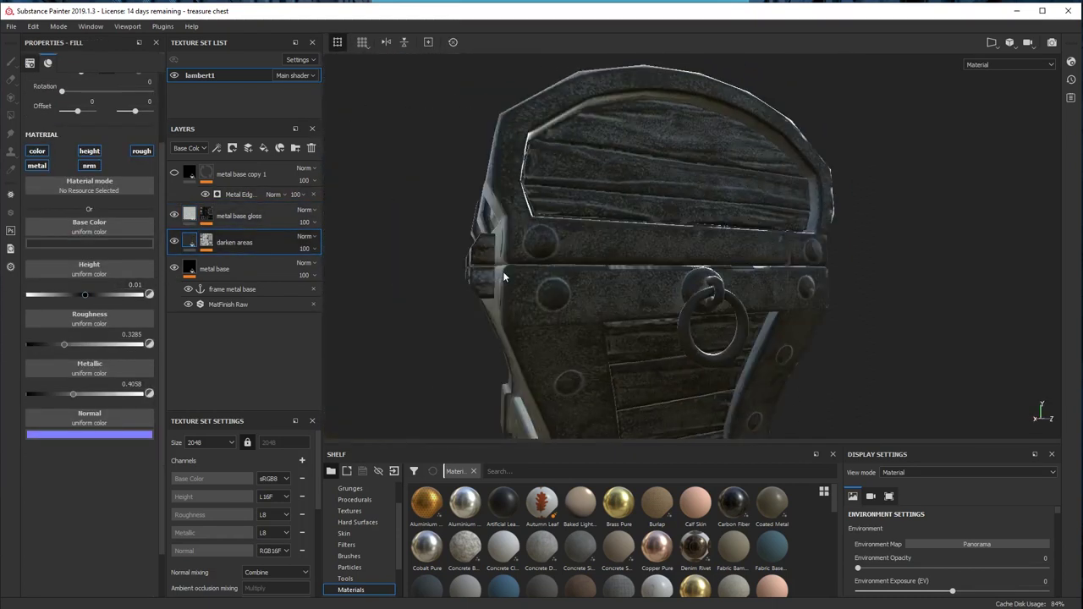
right_click_drag(503, 273, 550, 177, "alt")
Show the metal base copy 1 layer and set its Metal Edge Wear to wear level 0.44 and grunge amount 0.09
left_click(175, 173)
right_click_drag(620, 227, 611, 241, "alt")
left_click_drag(611, 241, 702, 244, "alt")
left_click(243, 194)
left_click_drag(63, 251, 49, 252)
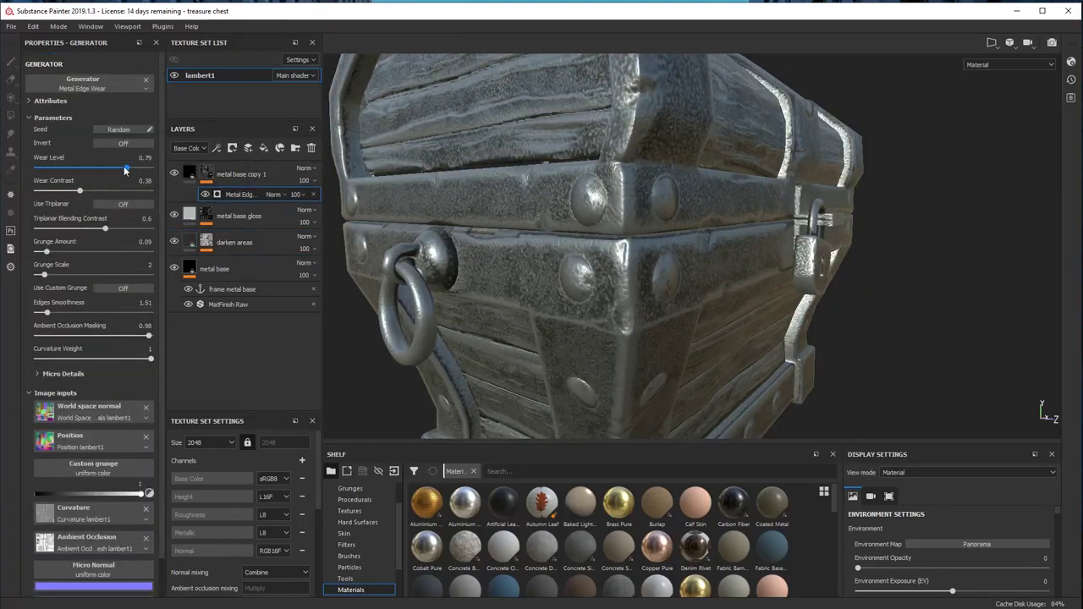
Give metal base copy 1 a light grey base color, height -0.02, roughness 0.2705 and metallic 0.7681
left_click(191, 174)
left_click(208, 175)
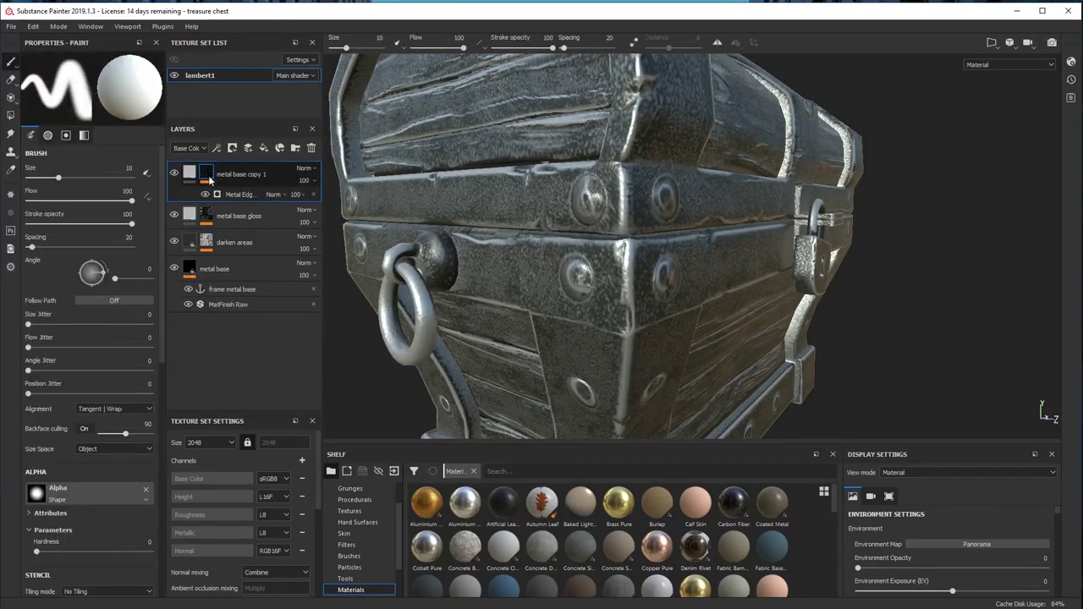
left_click(190, 173)
left_click_drag(57, 343, 63, 343)
Try to add a MatFinish filter to the mask of metal base copy 1
left_click(207, 175)
left_click(242, 194)
right_click(234, 193)
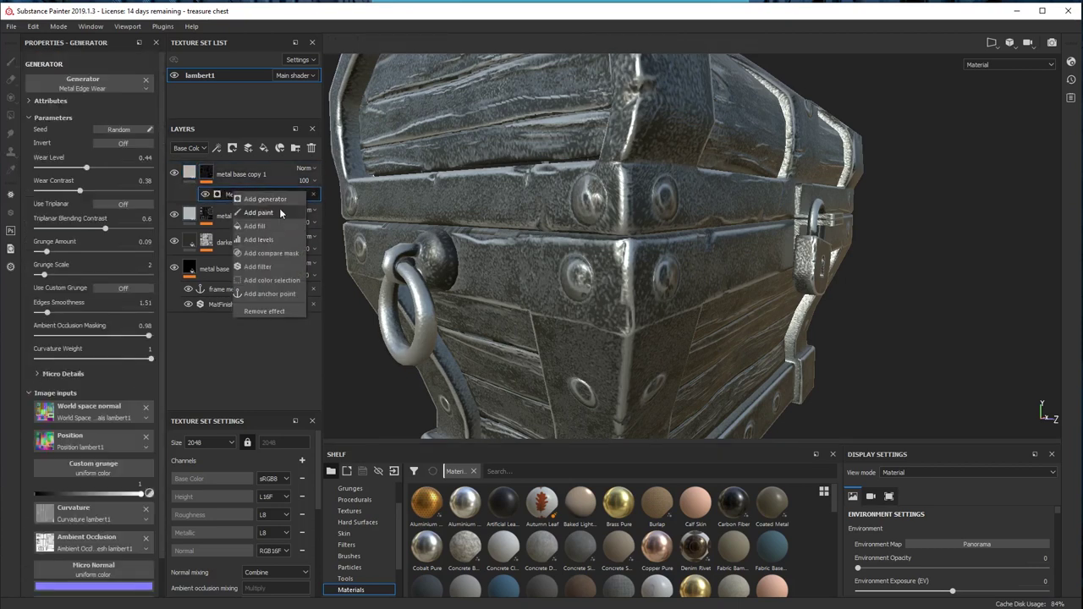
left_click(258, 267)
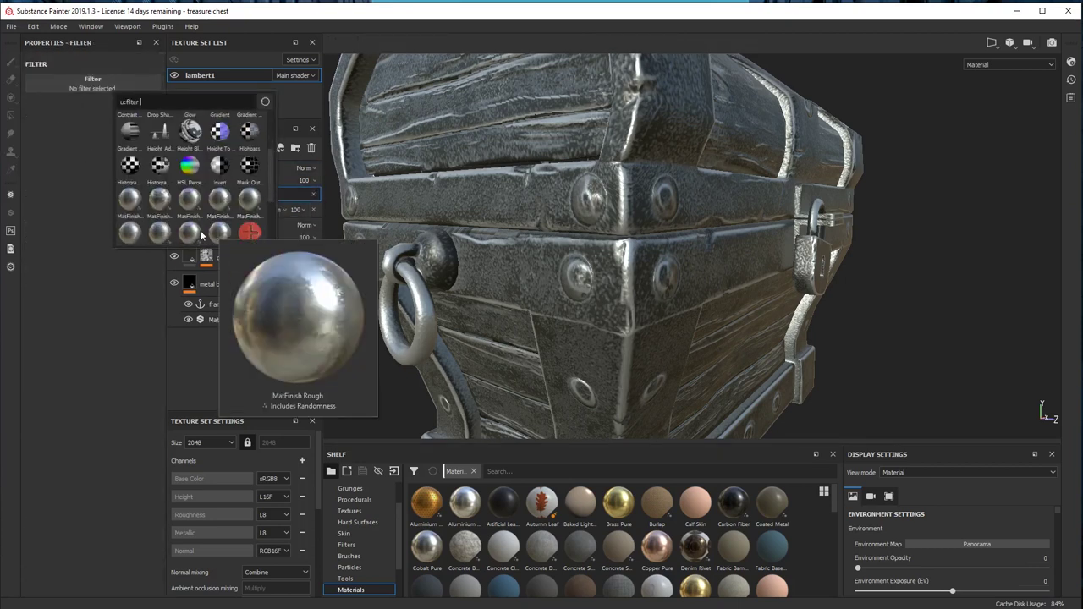
left_click(220, 234)
Add a MatFinish Grinded filter to the fill content of metal base copy 1
left_click(192, 174)
right_click(193, 176)
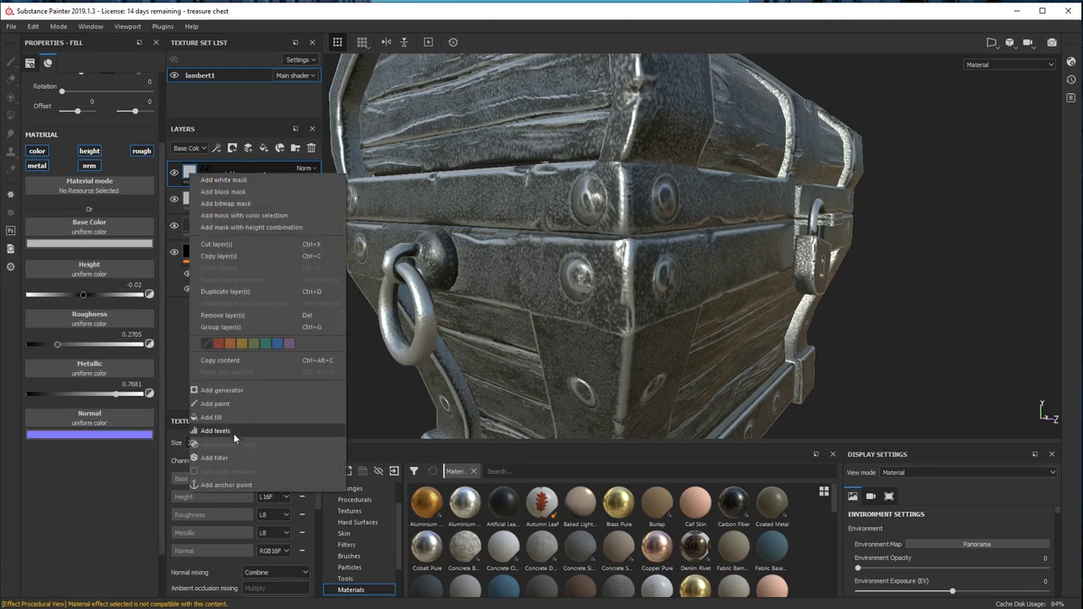
left_click(233, 456)
left_click(103, 98)
left_click(182, 234)
scroll(490, 169, "up", 3)
left_click_drag(482, 165, 524, 169, "alt")
scroll(567, 155, "down", 3)
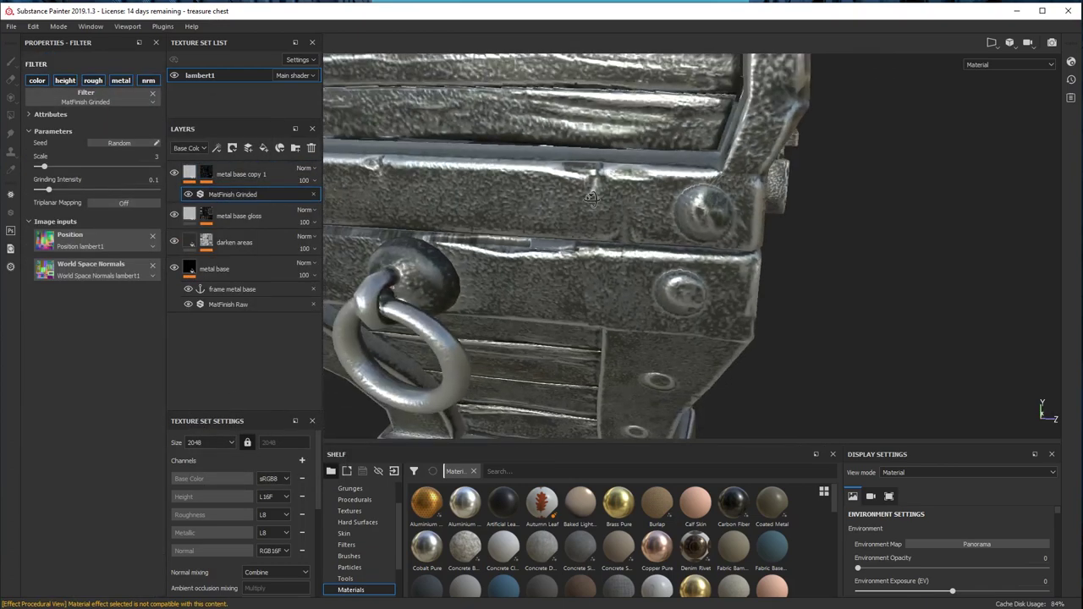
Adjust the MatFinish Grinded filter's settings and the metallic value of metal base copy 1
scroll(525, 169, "up", 2)
left_click_drag(45, 167, 43, 190)
left_click_drag(533, 203, 608, 156, "alt")
left_click(190, 175)
mouse_move(139, 391)
left_mouse_down()
mouse_move(65, 385)
mouse_move(121, 387)
left_mouse_up()
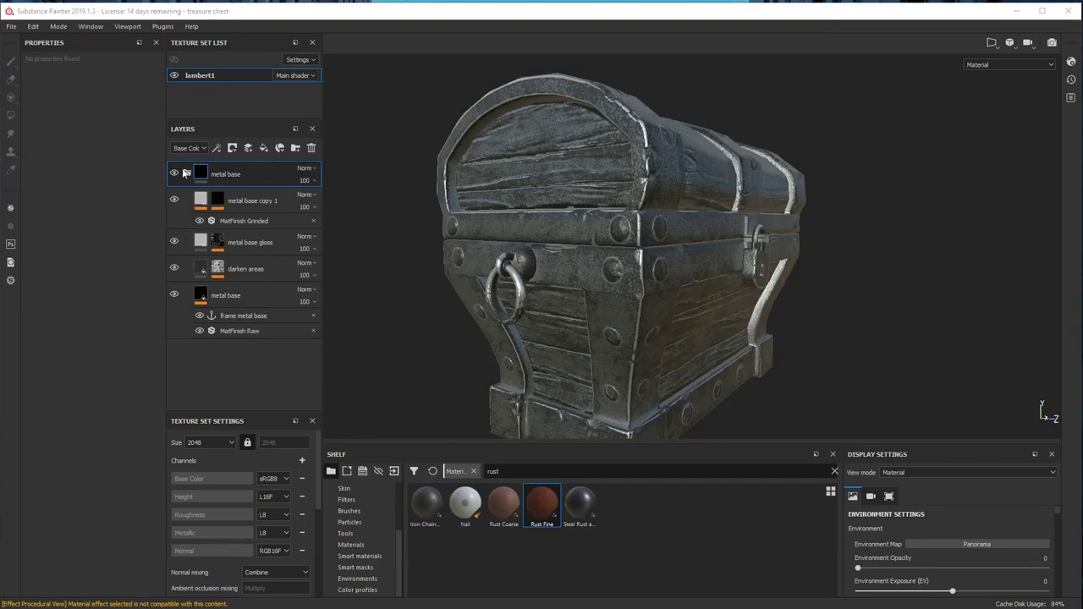
Show the brushes in the shelf and collapse the metal base layer group
left_click(354, 511)
left_click(187, 174)
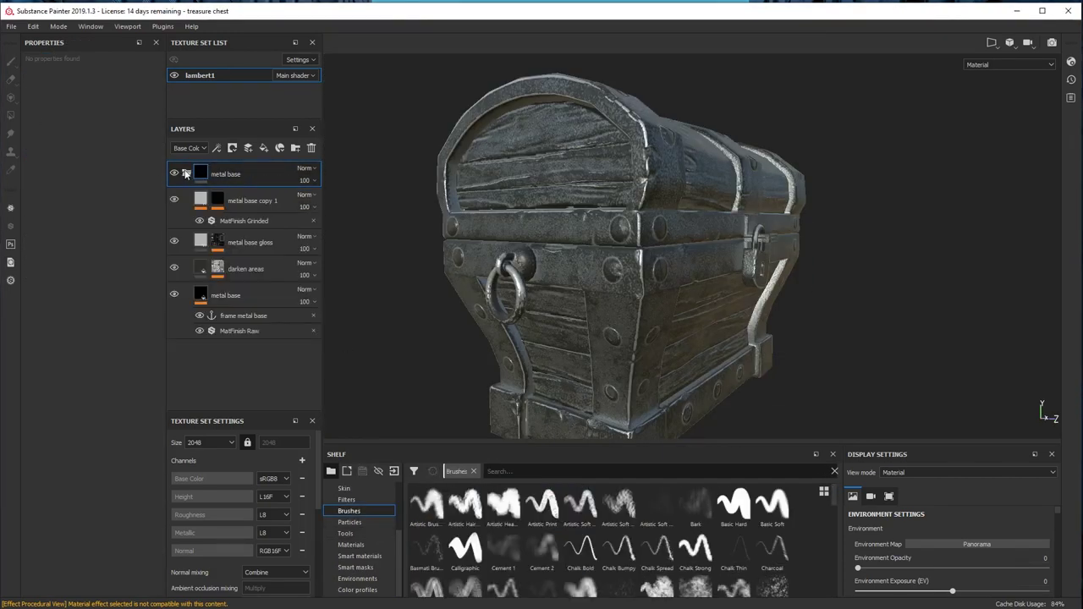
left_click(187, 173)
Add a fill layer named "rust base" with a darker grey base color, roughness 0.2464 and metallic 0.6473
left_click(265, 150)
left_click(108, 331)
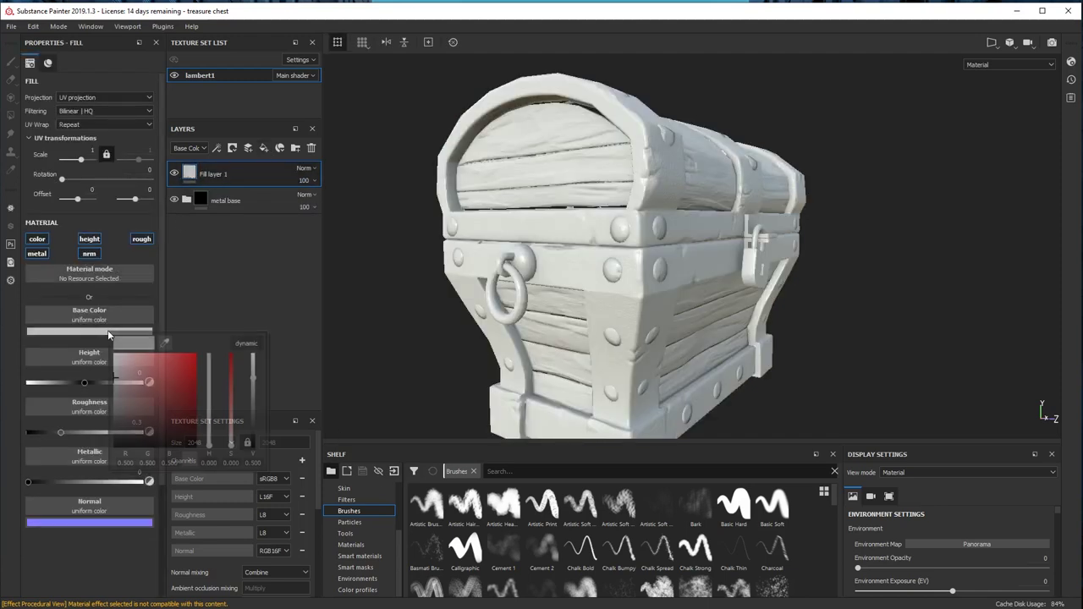
left_click(117, 407)
double_click(242, 174)
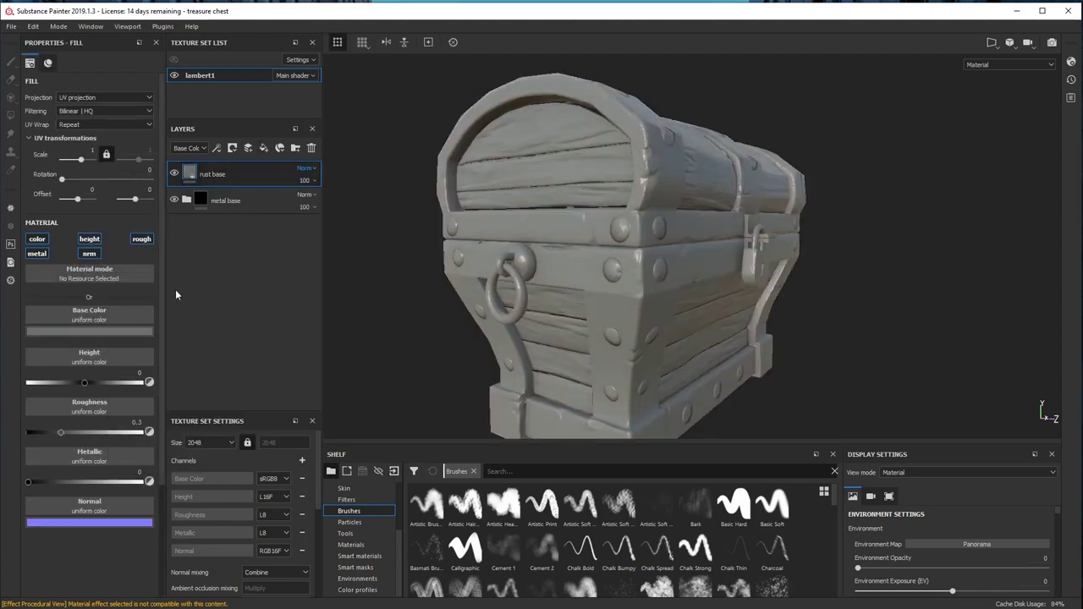
left_click_drag(93, 481, 105, 481)
Add a MatFinish Rough filter to the rust base layer
right_click(195, 172)
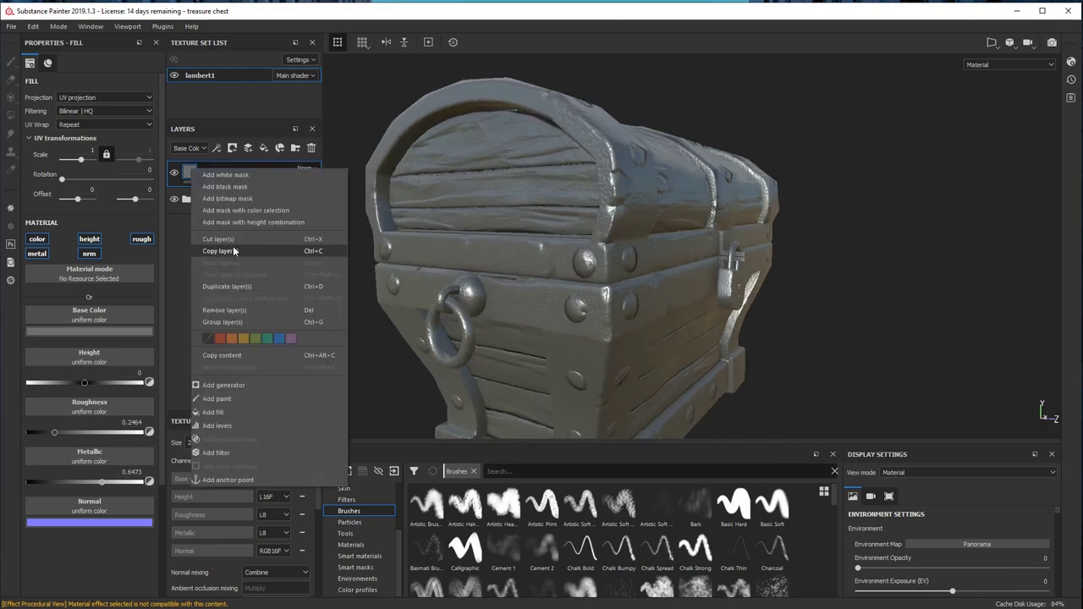
left_click(218, 452)
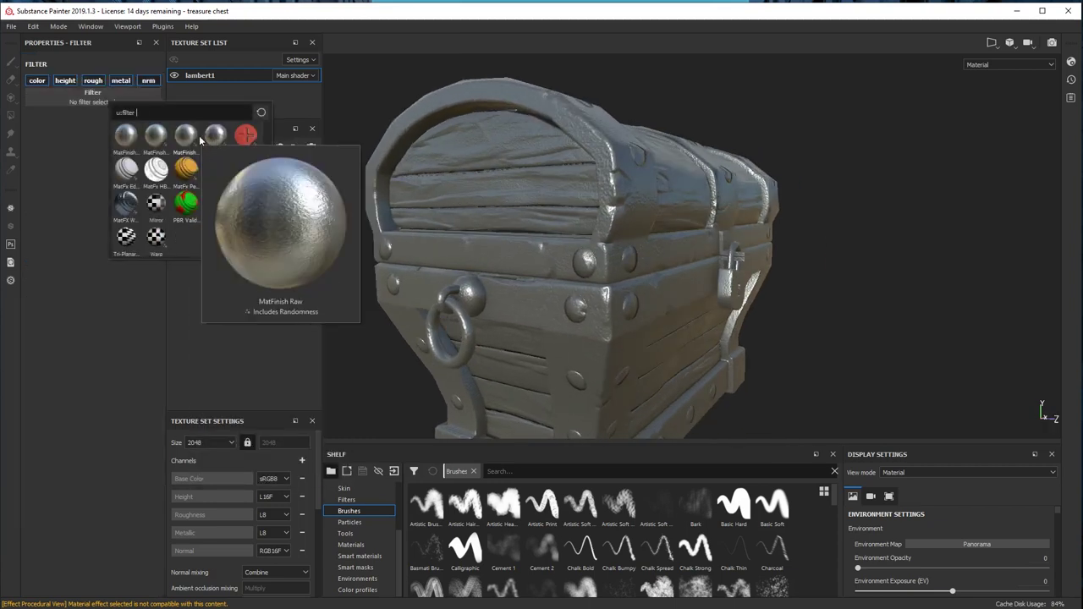
left_click(217, 139)
scroll(659, 228, "up", 4)
left_click_drag(660, 228, 730, 230, "alt")
Set the rust base layer's roughness to 0.343 and metallic to 0.657, and darken its base color slightly
left_click(211, 175)
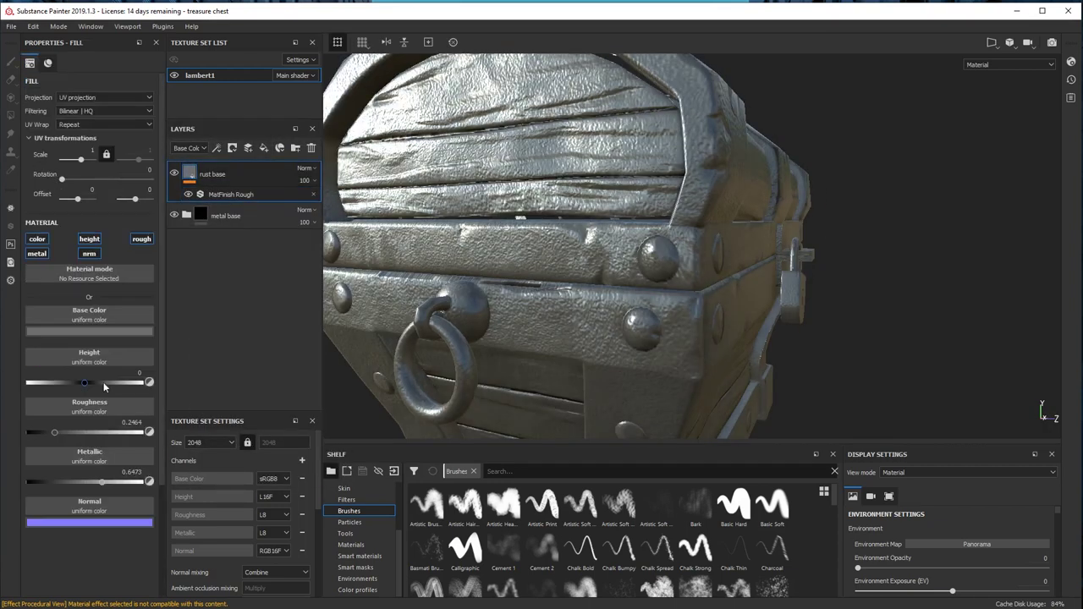
left_click_drag(54, 432, 64, 431)
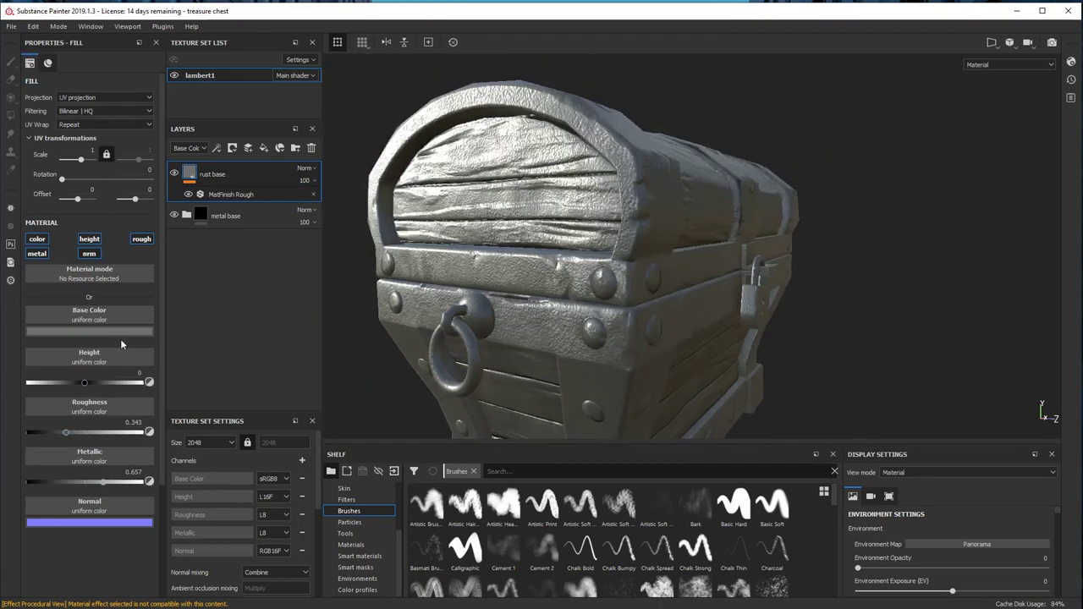
left_click(120, 331)
left_click(633, 70)
right_click(192, 172)
left_click(229, 179)
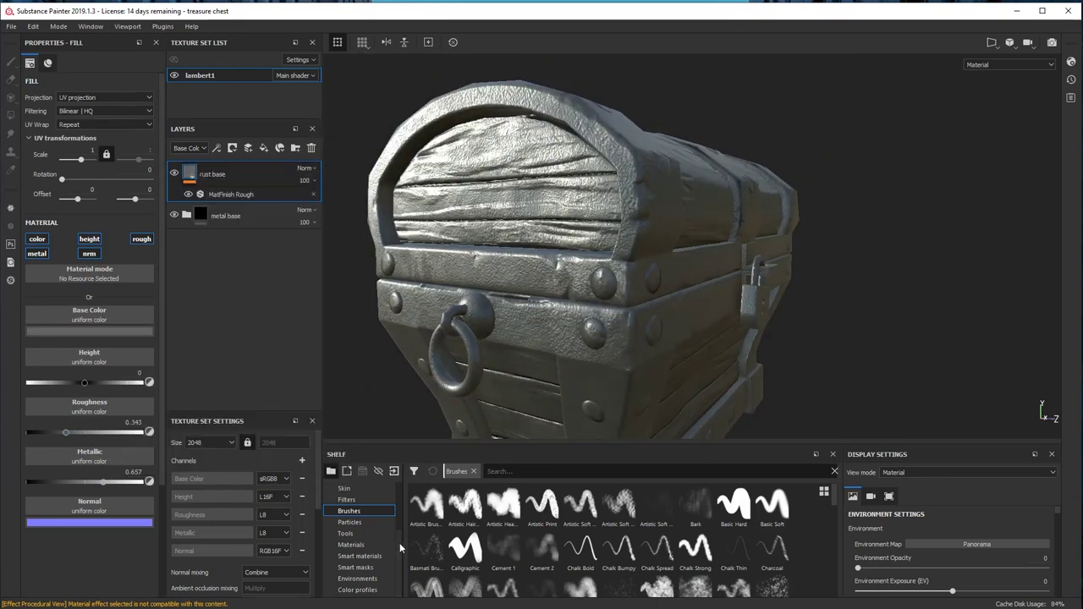
Search the shelf materials for "rust" and add Rust Fine as a layer above rust base
left_click(350, 544)
left_click(524, 471)
type("rust")
left_click_drag(542, 503, 242, 167)
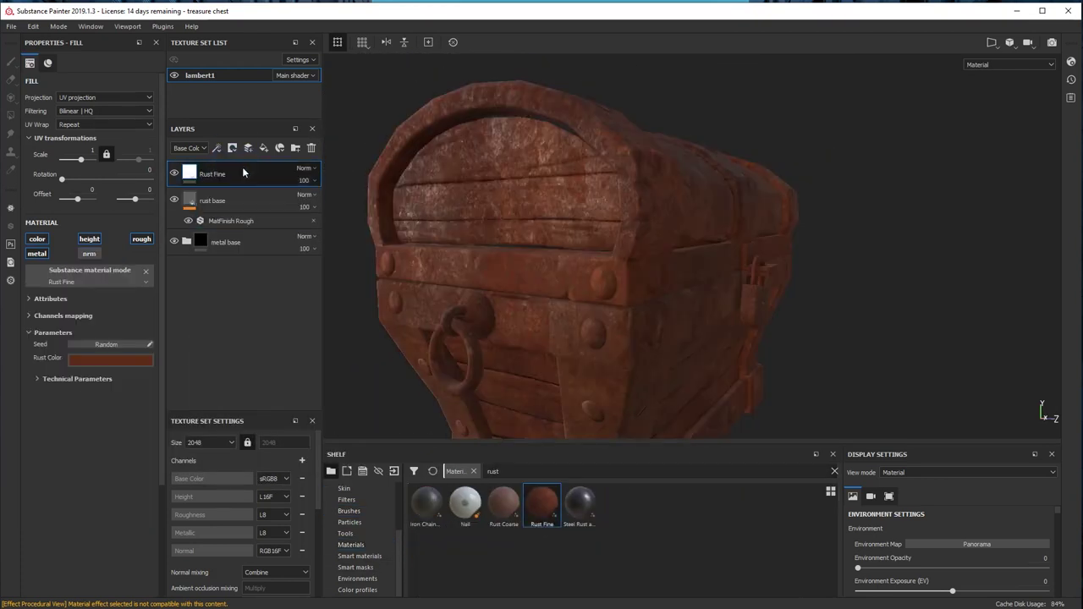
Change the Rust Color of the Rust Fine layer to a muted dark greyish brown
left_click(143, 361)
left_click(160, 445)
left_click_drag(861, 272, 807, 221, "alt")
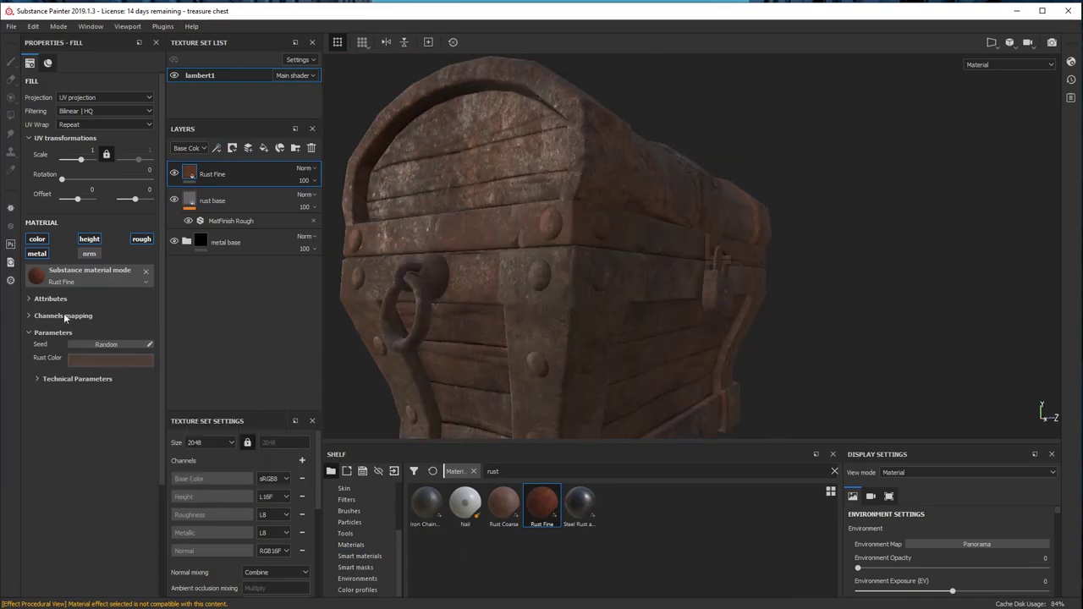
Group the Rust Fine and rust base layers into a folder named rust group and give it a black mask
left_click(29, 317)
left_click_drag(506, 313, 533, 302, "alt")
scroll(534, 302, "up", 2)
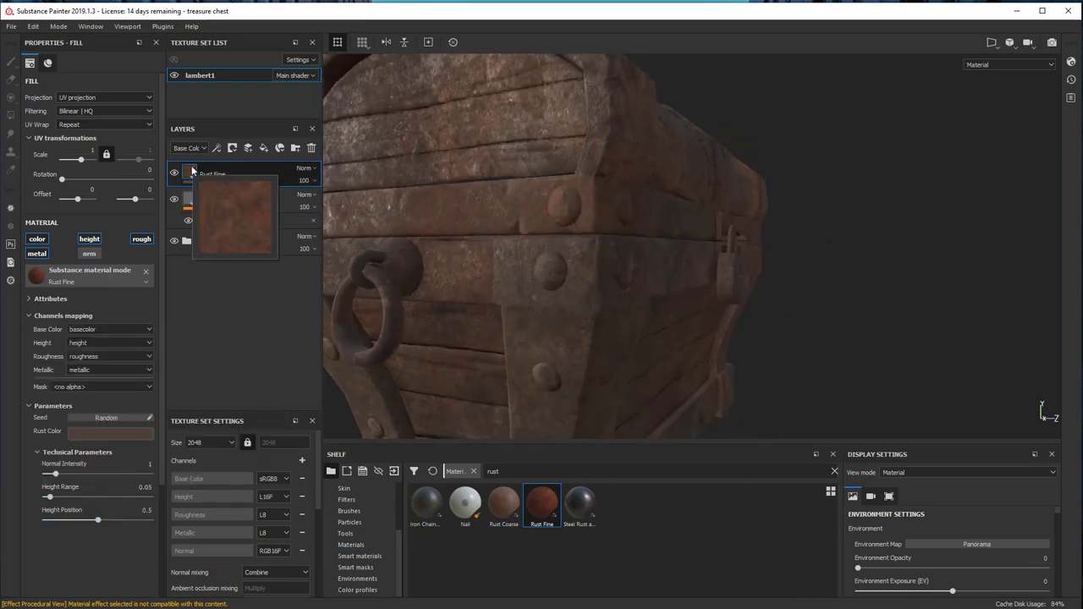
right_click(192, 171)
left_click(234, 287)
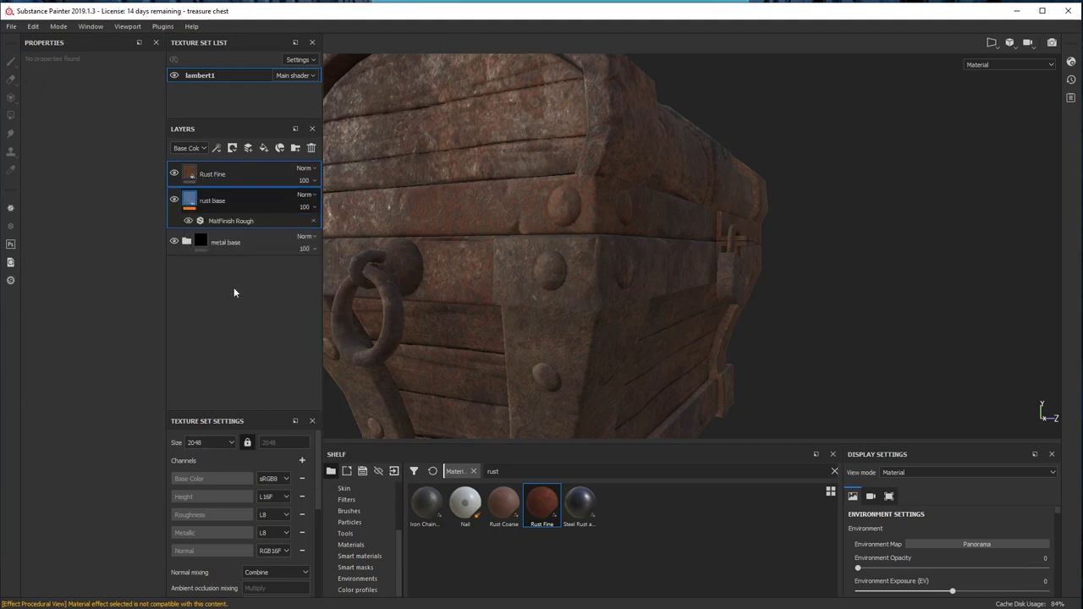
right_click(242, 174)
left_click(264, 188)
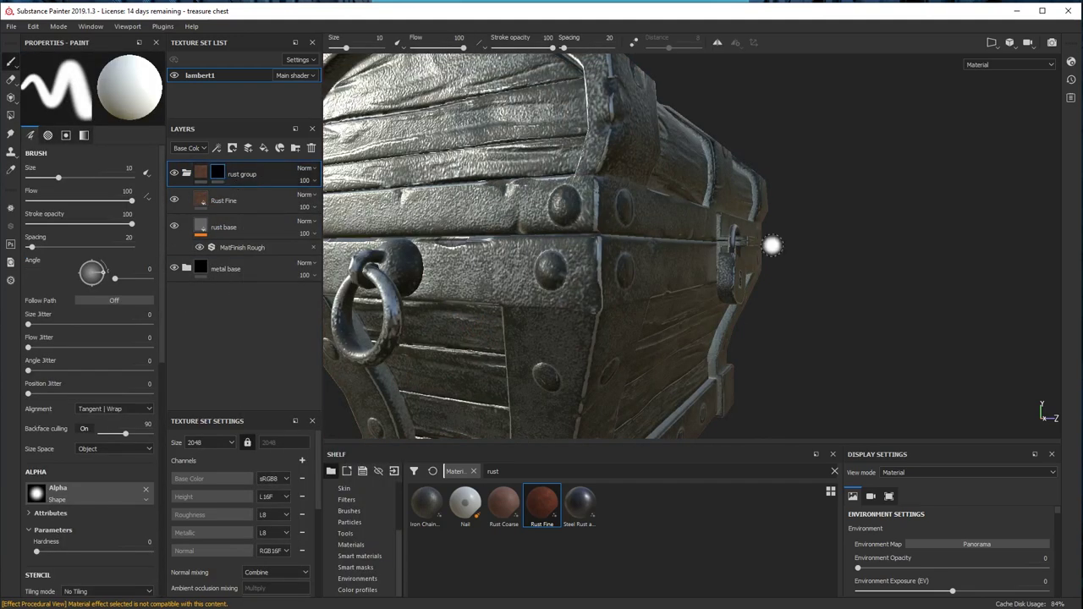
Add a fill effect to the rust group's mask and switch the viewport to show the mask
left_click_drag(771, 246, 821, 215, "alt")
right_click(220, 172)
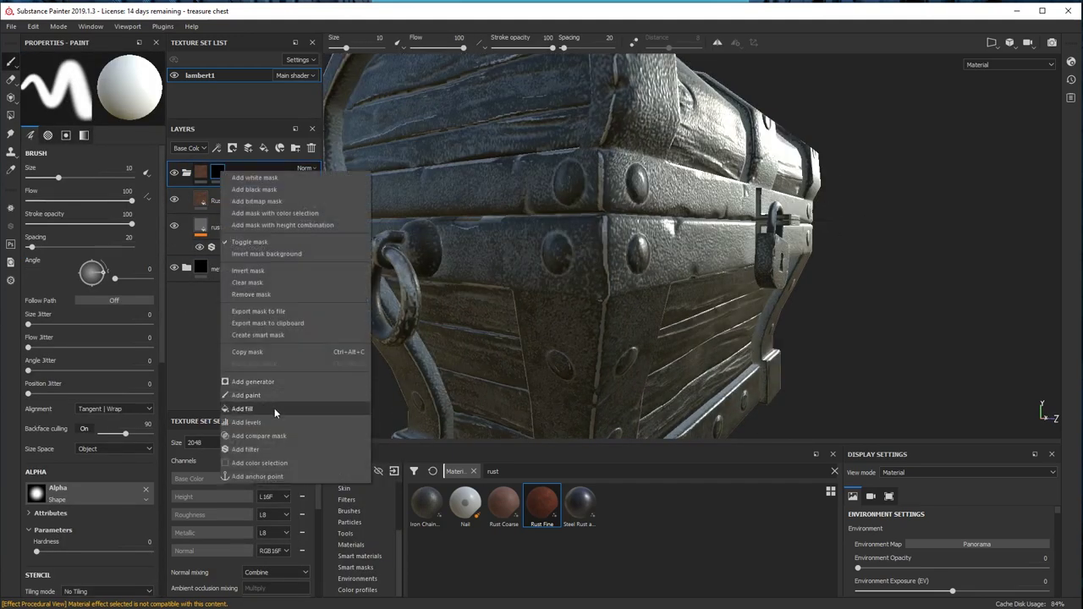
left_click(274, 412)
scroll(474, 285, "down", 3)
left_click_drag(524, 288, 563, 269, "alt")
key("c")
key("c")
scroll(565, 269, "up", 1)
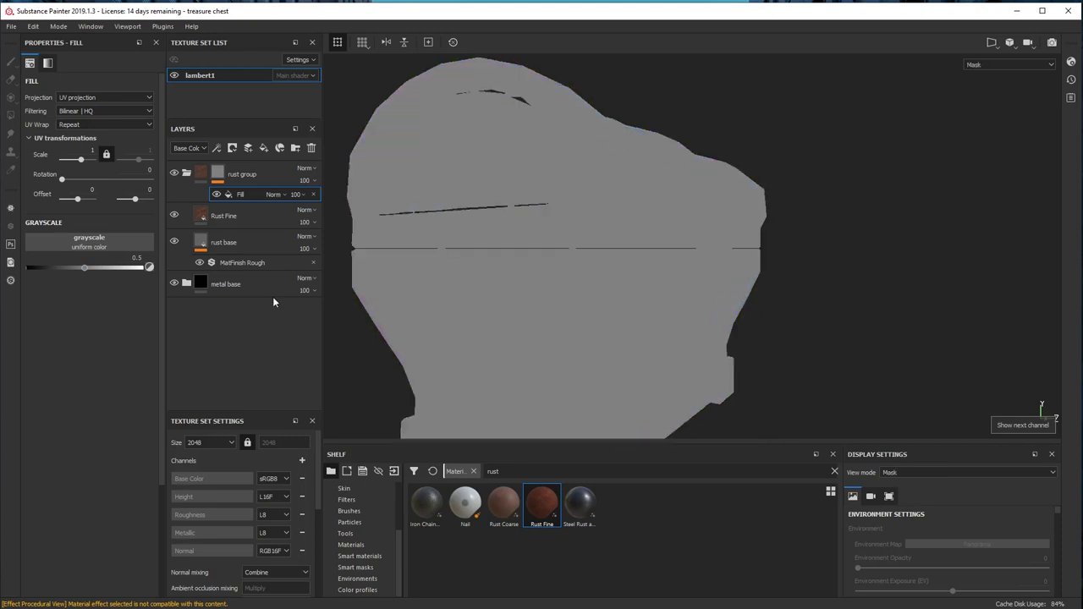
Assign the Clouds 3 procedural to the mask fill with scale 3, balance 0.33 and contrast 0.86
scroll(375, 566, "up", 1)
left_click(354, 511)
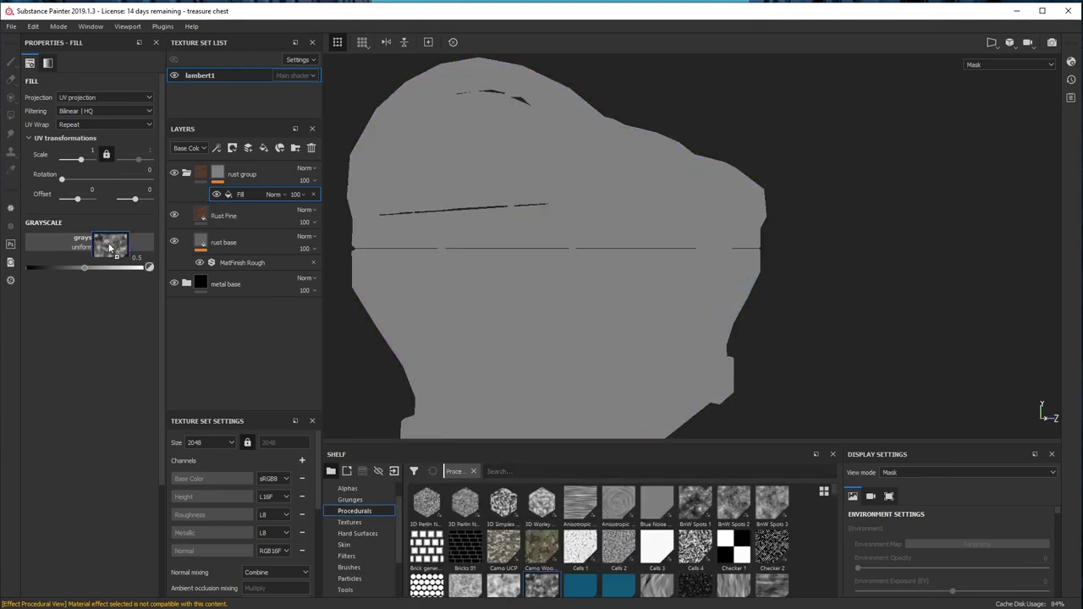
left_click_drag(110, 247, 109, 245)
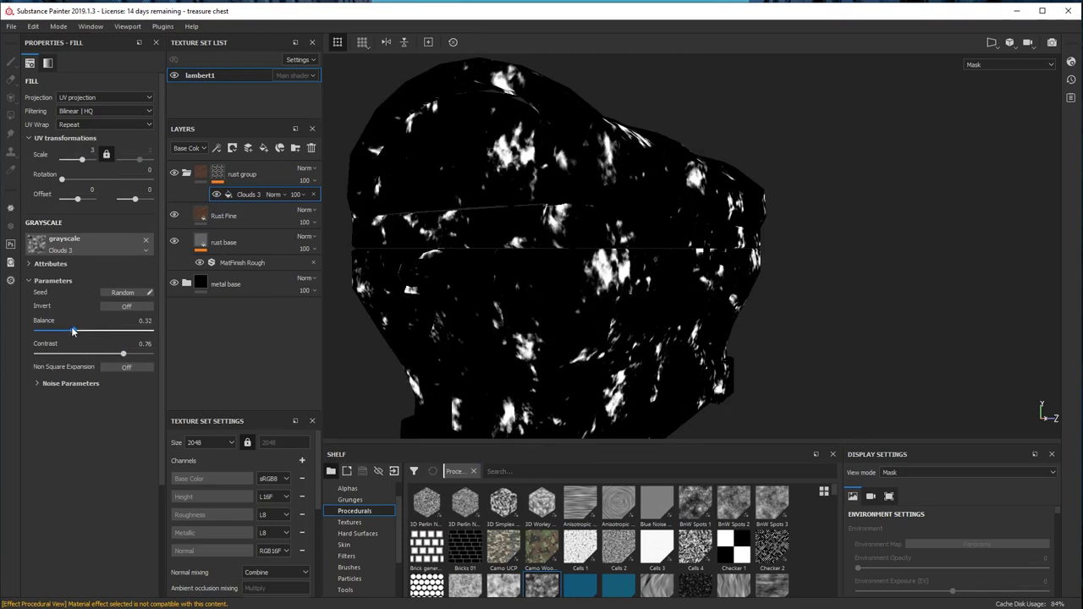
left_click_drag(461, 283, 609, 287, "alt")
left_click_drag(123, 354, 133, 354)
Add a Metal Edge Wear generator above Clouds 3 with wear level 0.38, wear contrast 0.17, grunge amount 0.69 and grunge scale 2
right_click(251, 198)
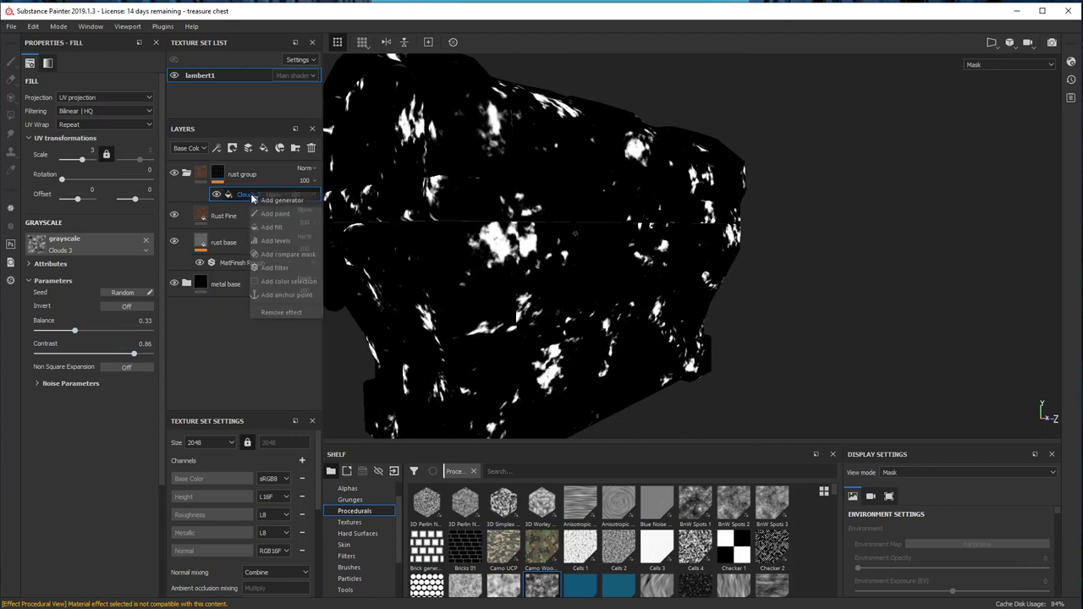
left_click(273, 200)
left_click(125, 220)
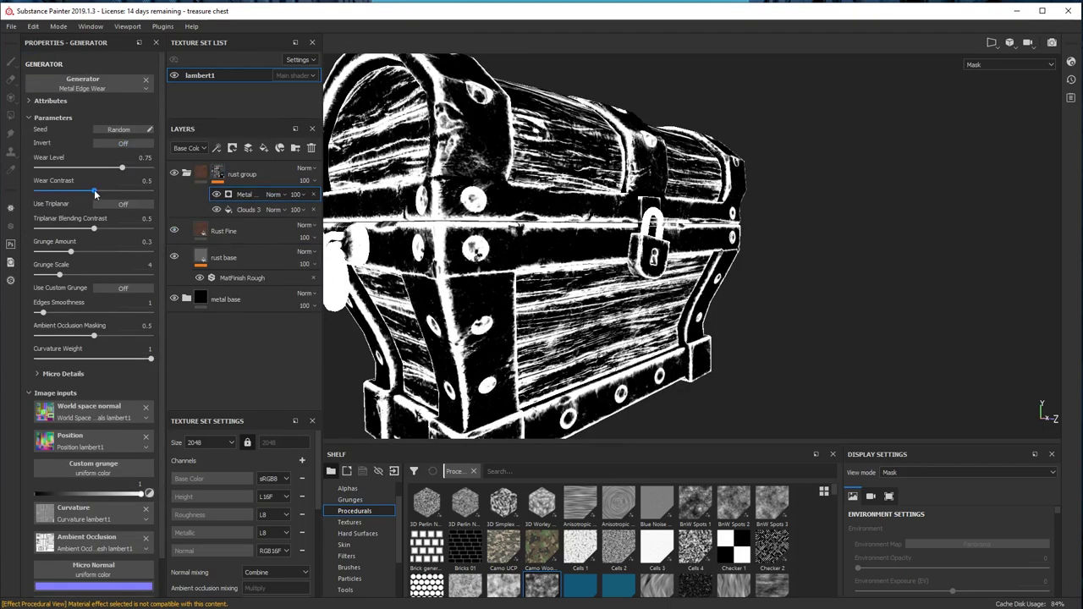
left_click_drag(95, 192, 60, 192)
left_click_drag(71, 252, 92, 253)
left_click_drag(122, 168, 82, 168)
left_click_drag(76, 336, 94, 336)
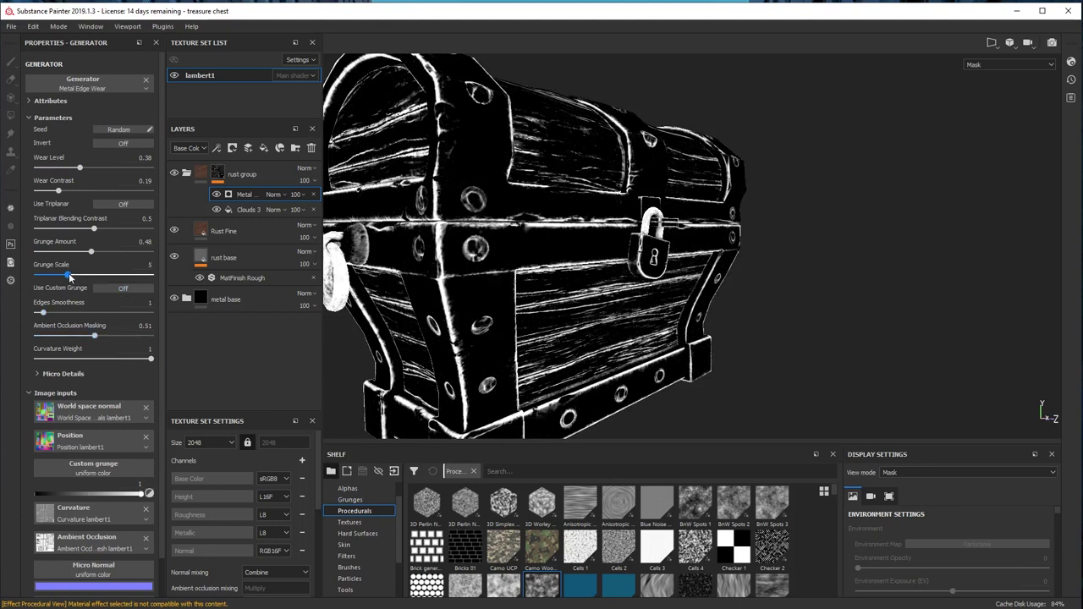
left_click_drag(60, 275, 116, 254)
Set the Metal Edge Wear generator's blend mode to Linear dodge (Add) and return the viewport to the material view
left_click(272, 194)
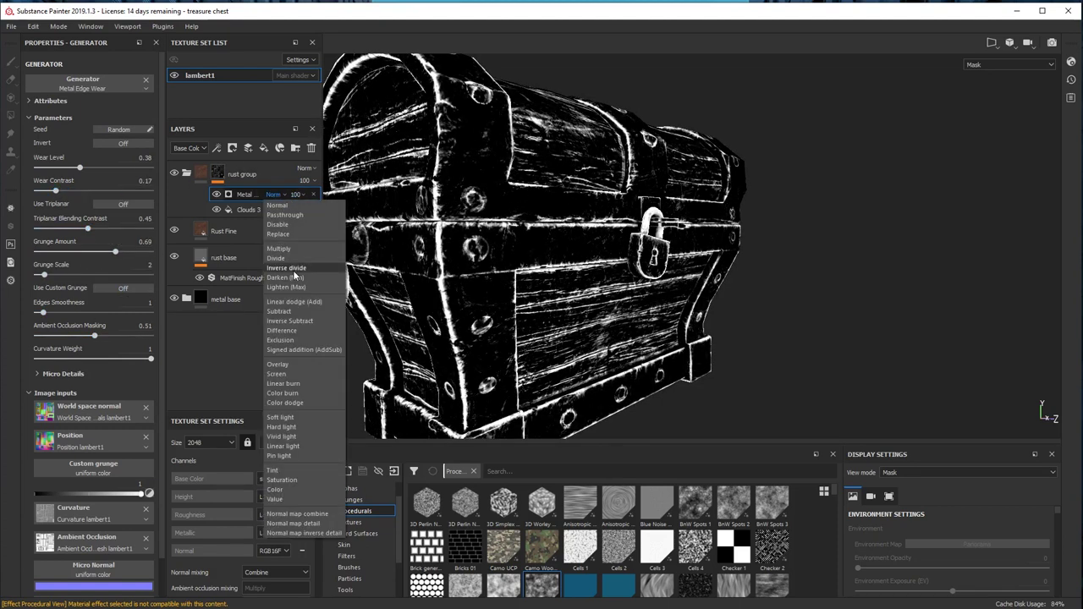
left_click(292, 272)
key("m")
right_click_drag(546, 256, 633, 215, "shift")
left_click_drag(634, 215, 664, 215, "alt")
Set the Height Position of the Rust Fine layer to 0.47
left_click(252, 231)
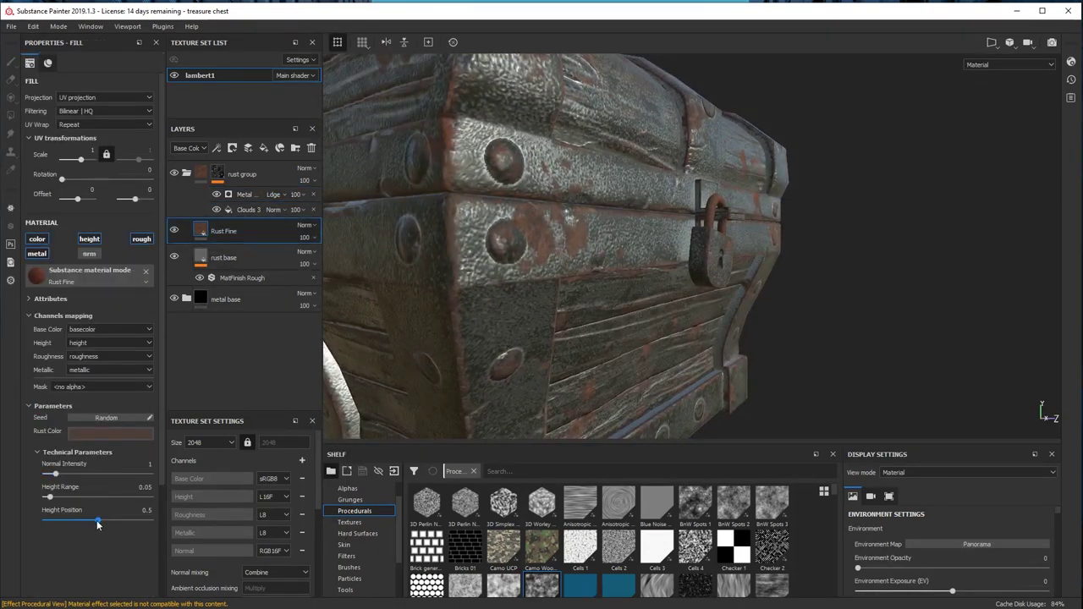
left_click_drag(94, 521, 76, 520)
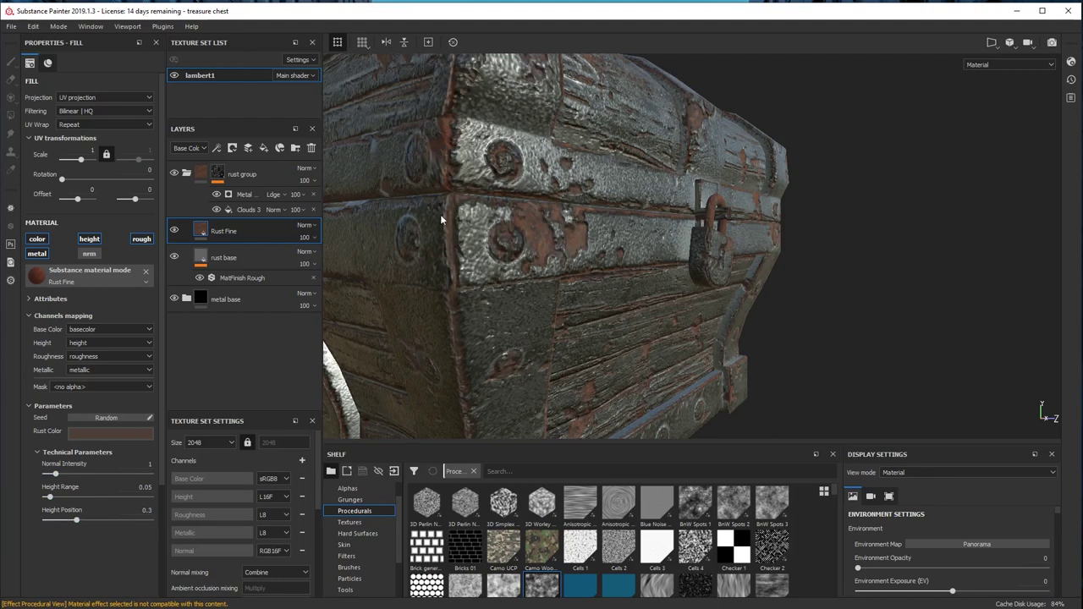
type(".47")
key("Return")
Add a Warp filter on top of the rust group's mask effects with an intensity of 2
left_click_drag(571, 365, 710, 338, "alt")
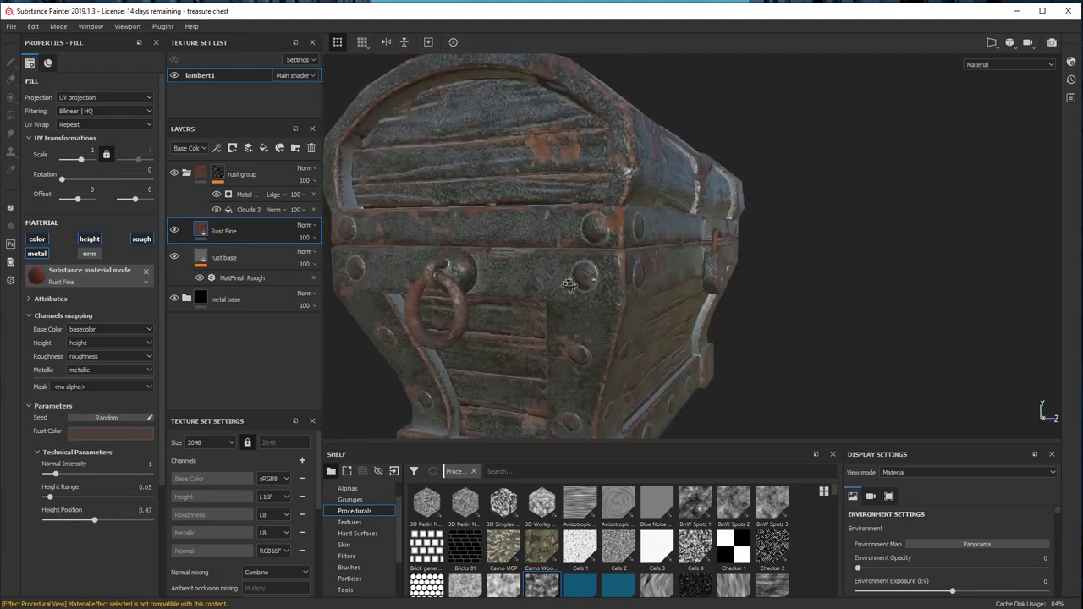
right_click_drag(542, 287, 473, 254, "alt")
right_click_drag(372, 193, 584, 242, "alt")
mouse_move(585, 242)
left_mouse_down("alt")
mouse_move(606, 225)
mouse_move(598, 239)
left_mouse_up("alt")
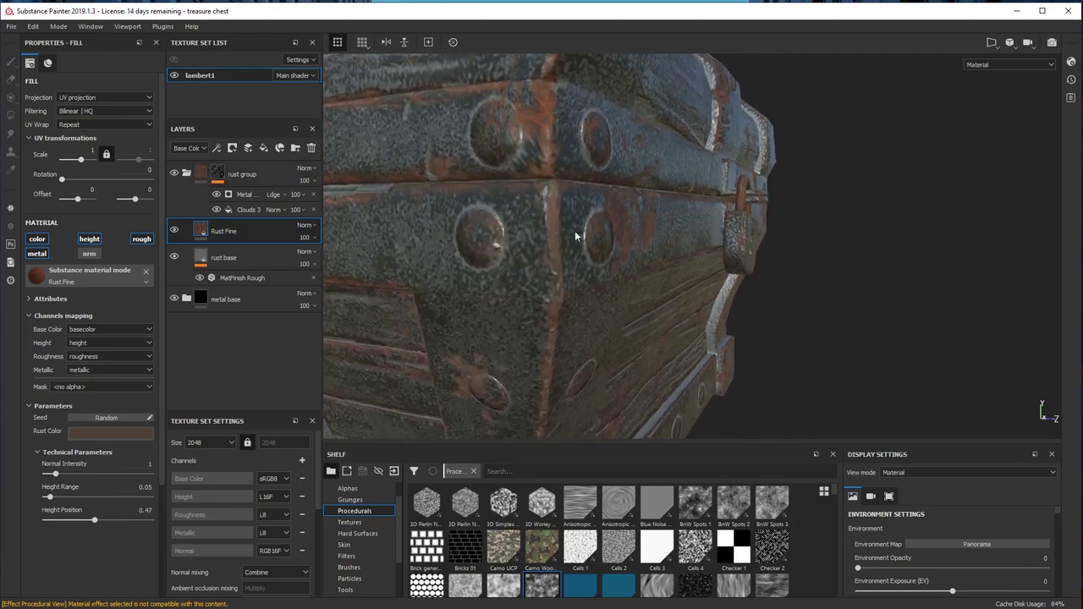
right_click(261, 185)
left_click(281, 222)
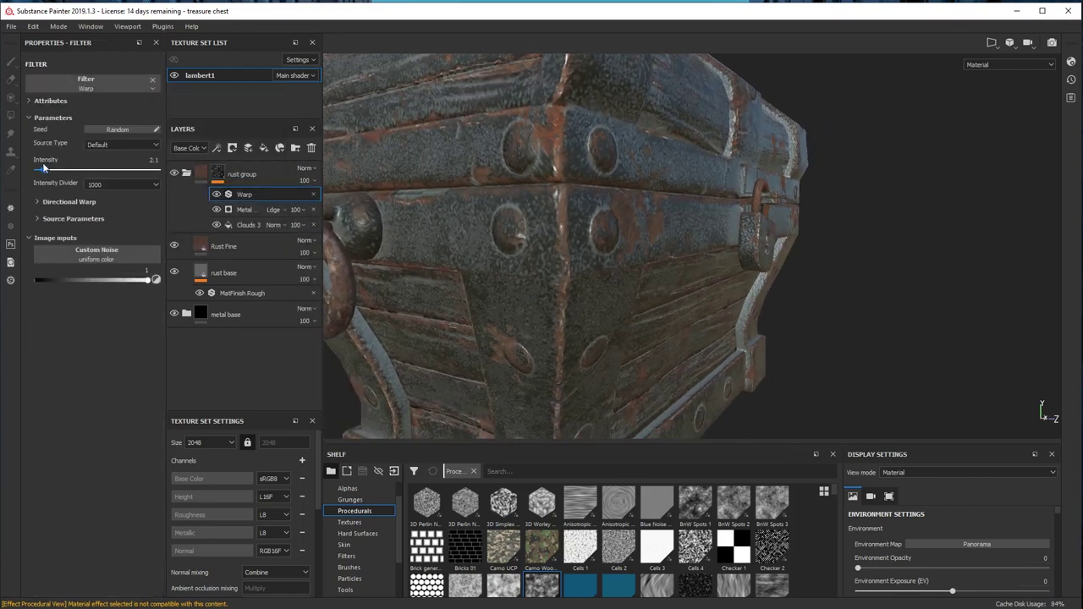
left_click_drag(43, 168, 48, 169)
left_click_drag(507, 211, 611, 230, "alt")
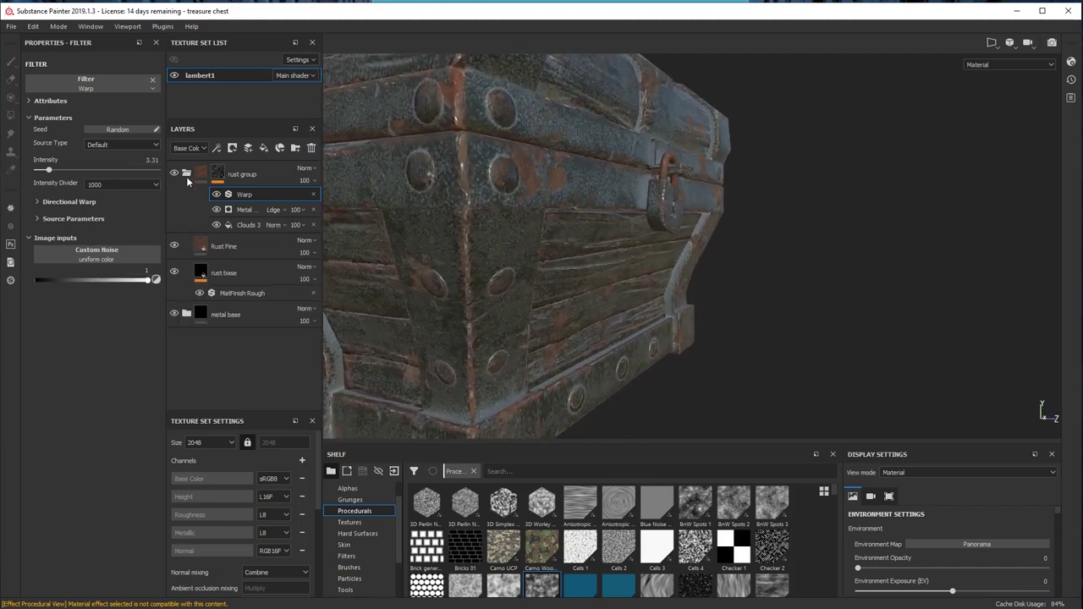
left_click(229, 273)
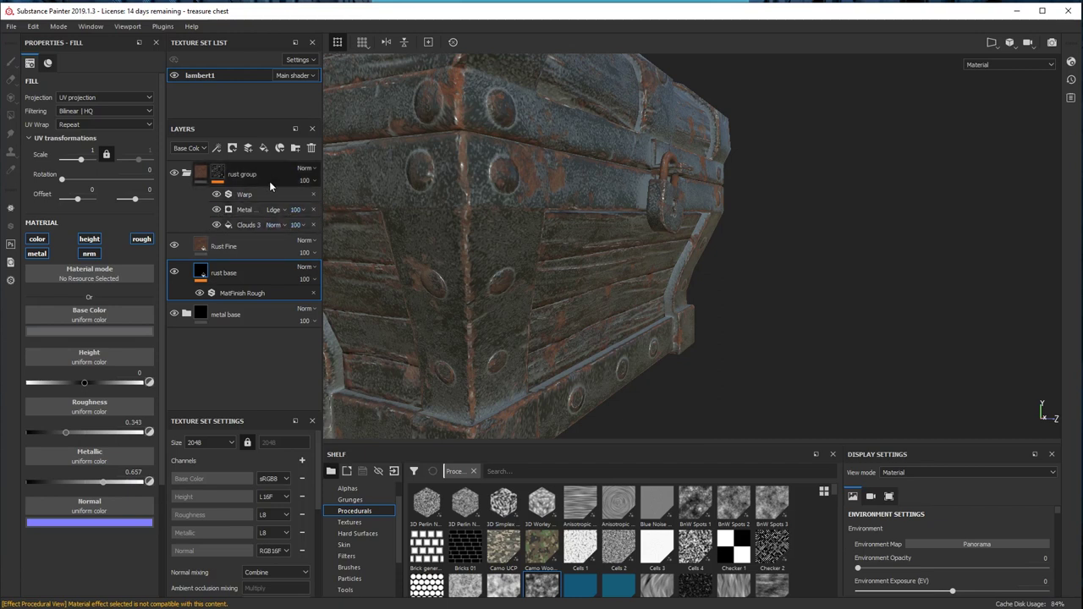
left_click(258, 194)
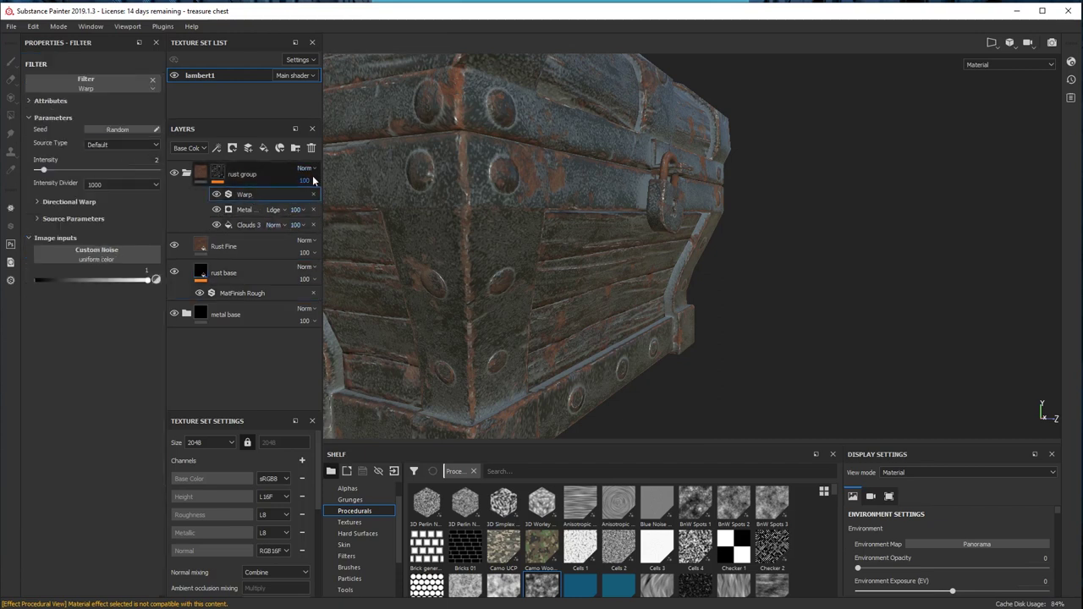
Expand the metal base folder and examine how its gloss and darken areas layers affect the base color
left_click(186, 314)
left_click_drag(317, 338, 317, 384)
left_click(174, 282)
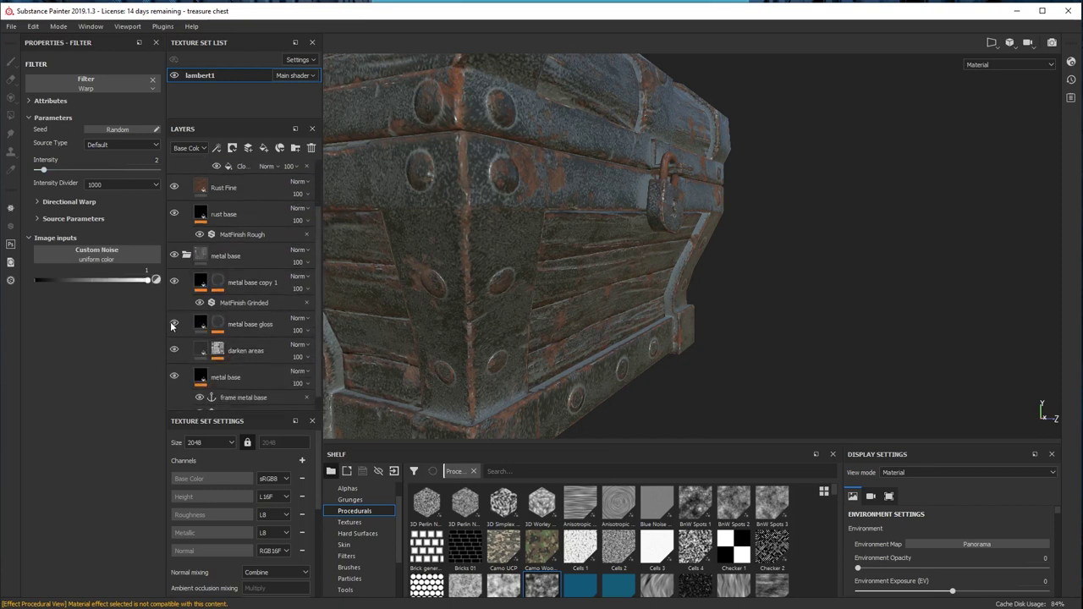
left_click(201, 326)
left_click_drag(355, 279, 378, 264, "alt")
key("c")
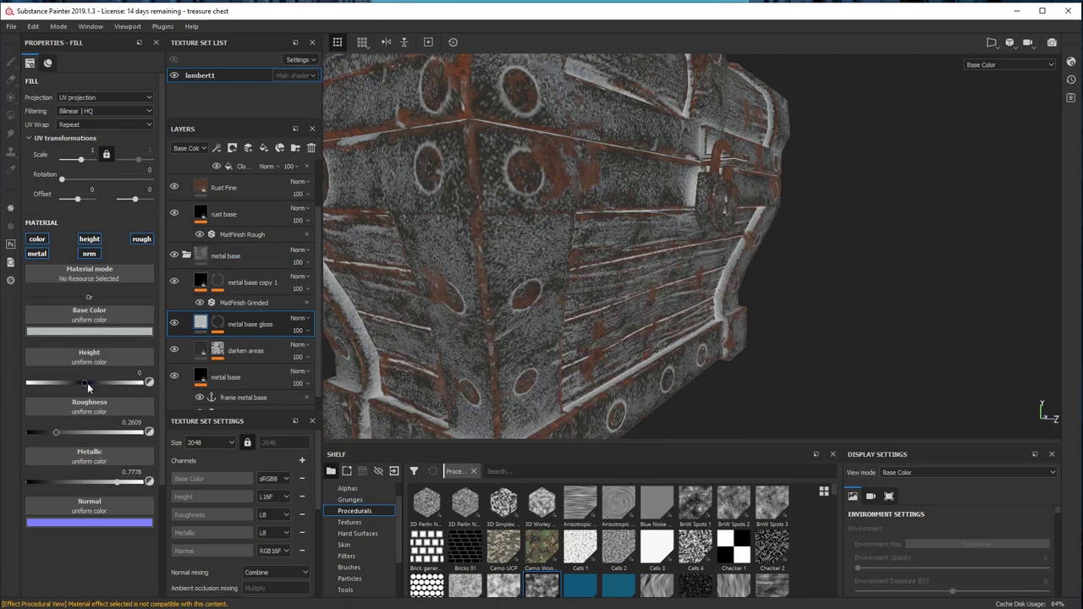
left_click(174, 351)
left_click(174, 351)
Lower the Dirt Level in the metal base gloss mask, and set the darken areas layer to Multiply at 82 opacity
left_click(217, 323)
left_click(242, 345)
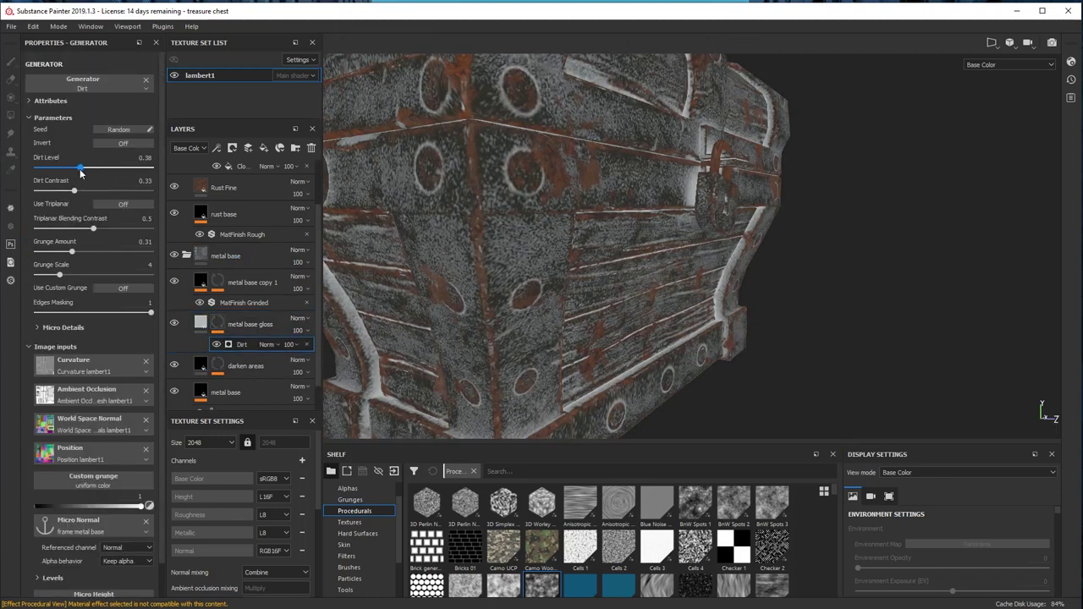
left_click_drag(81, 169, 51, 172)
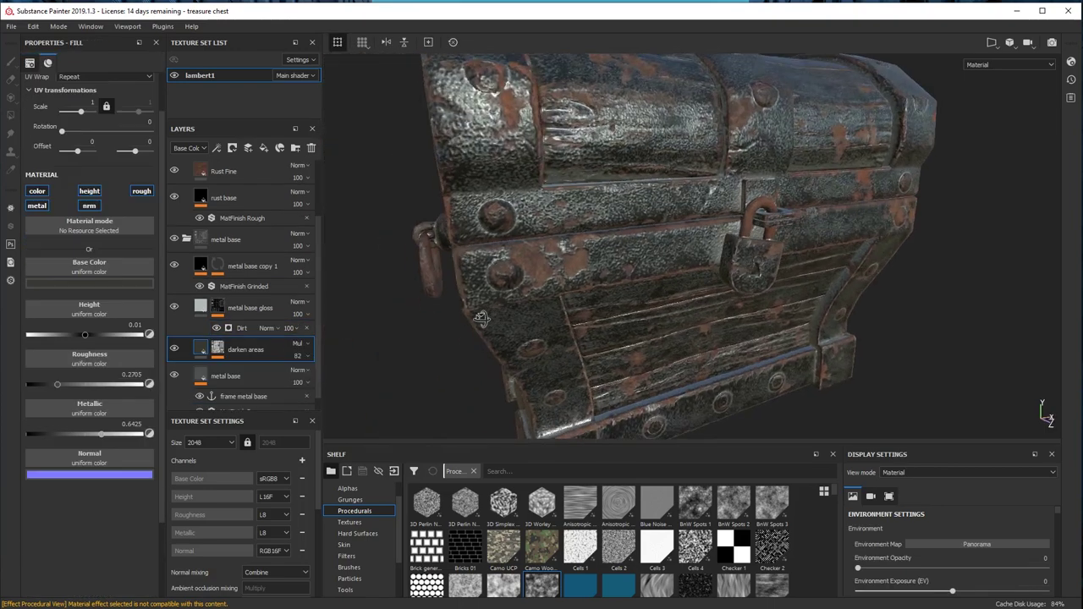
left_click_drag(332, 377, 326, 369)
left_click_drag(623, 285, 661, 242, "alt")
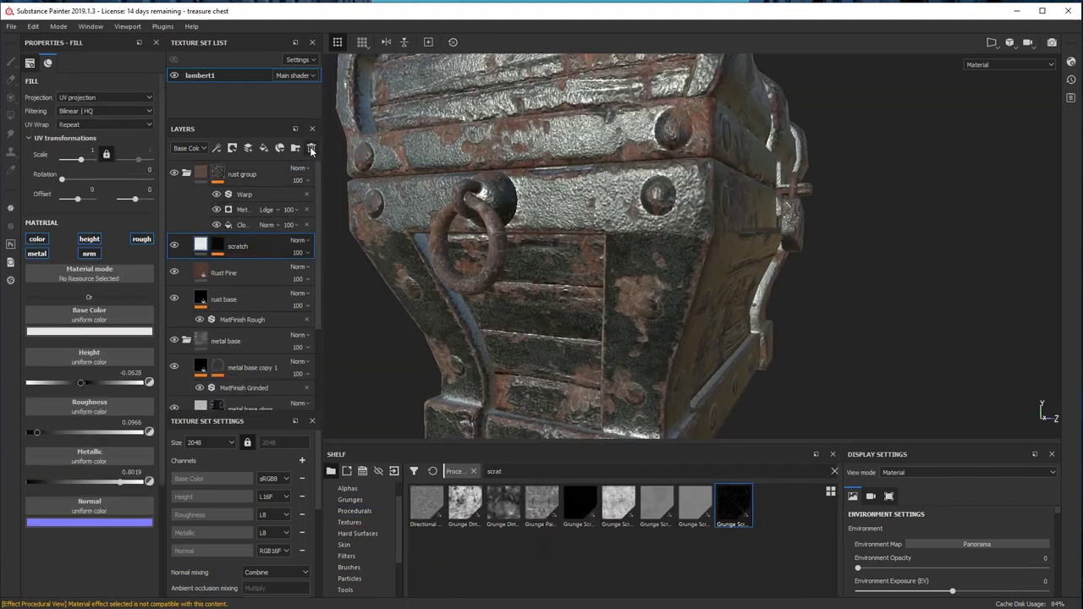
Add a new fill layer at the top of the layer stack and name it scratch
left_click(263, 148)
double_click(213, 175)
type("sratch")
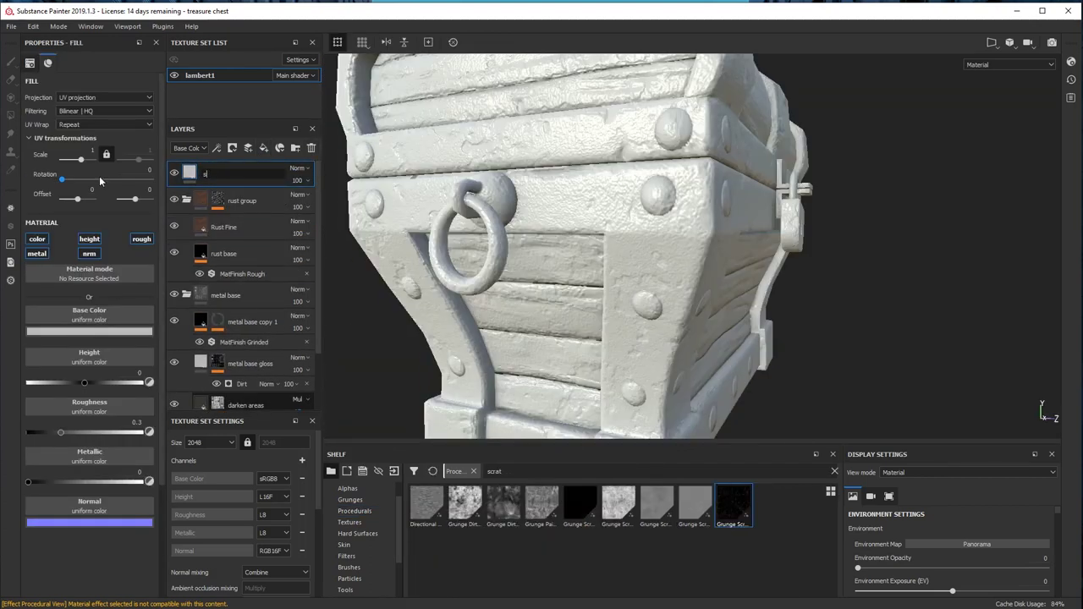
key("Left")
key("Left")
key("Left")
key("Left")
key("Left")
type("c")
key("Return")
Give the scratch layer a near-white base color, roughness 0.2126, metallic 0.4976 and a black mask
left_click(108, 331)
left_click_drag(29, 482, 118, 482)
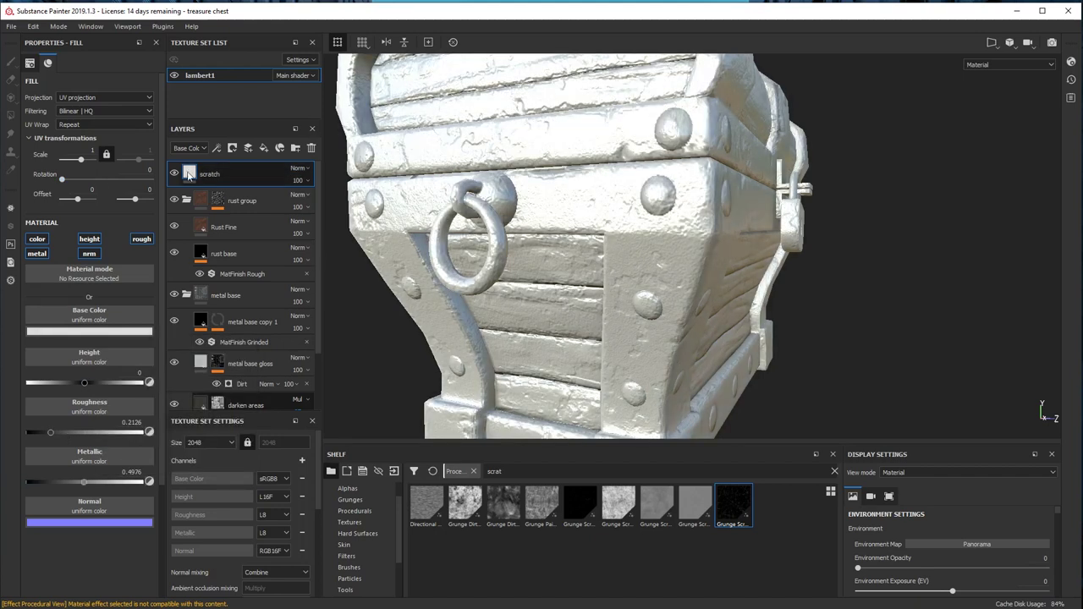
right_click(187, 172)
left_click(207, 190)
Add a fill to the scratch mask using the Grunge Scratches Rough texture at scale 3
right_click(209, 172)
left_click(235, 410)
left_click_drag(733, 505, 162, 191)
scroll(127, 246, "down", 3)
left_click_drag(71, 131, 82, 131)
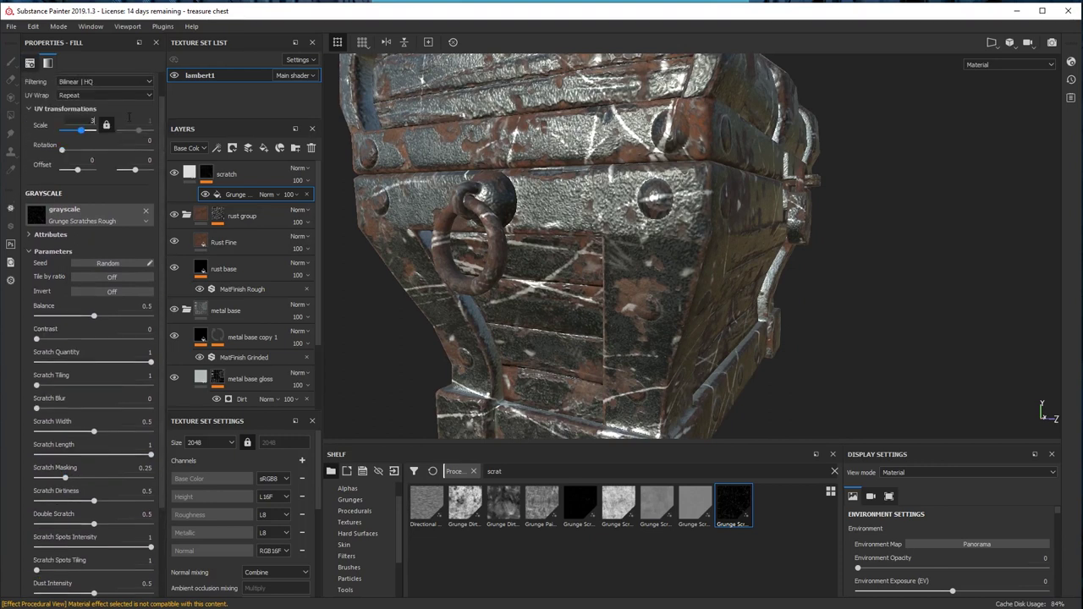
Set the scratch grunge's balance to 0.17 and its Scratch Masking to 0.72
scroll(524, 203, "down", 3)
left_click_drag(541, 177, 507, 246, "alt")
left_click_drag(94, 316, 56, 320)
scroll(150, 411, "down", 2)
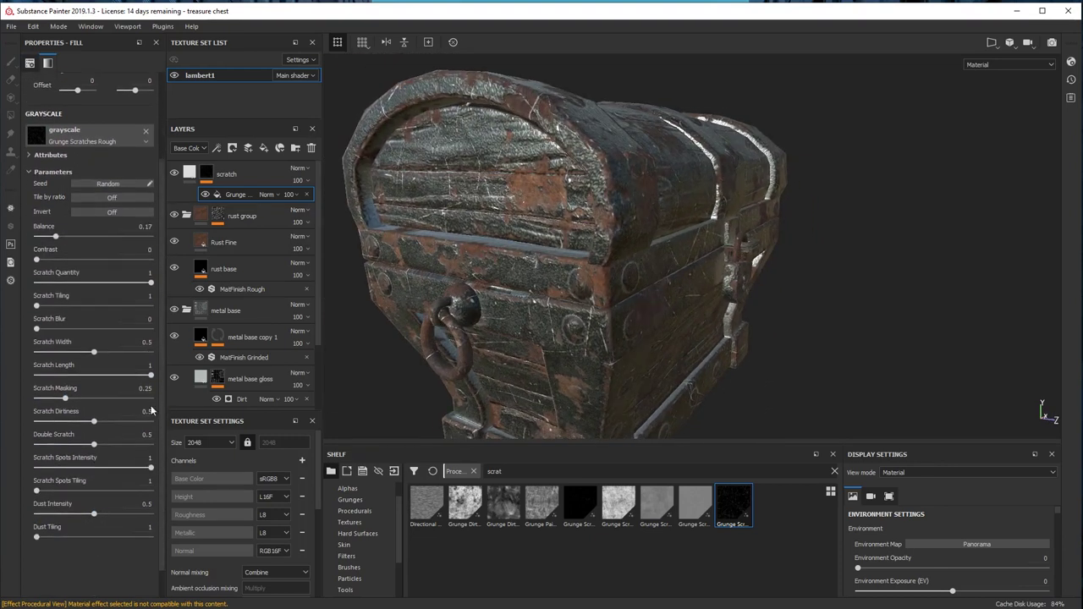
left_click_drag(117, 399, 118, 399)
mouse_move(473, 253)
left_mouse_down("alt")
mouse_move(584, 254)
mouse_move(482, 246)
left_mouse_up("alt")
scroll(507, 254, "up", 3)
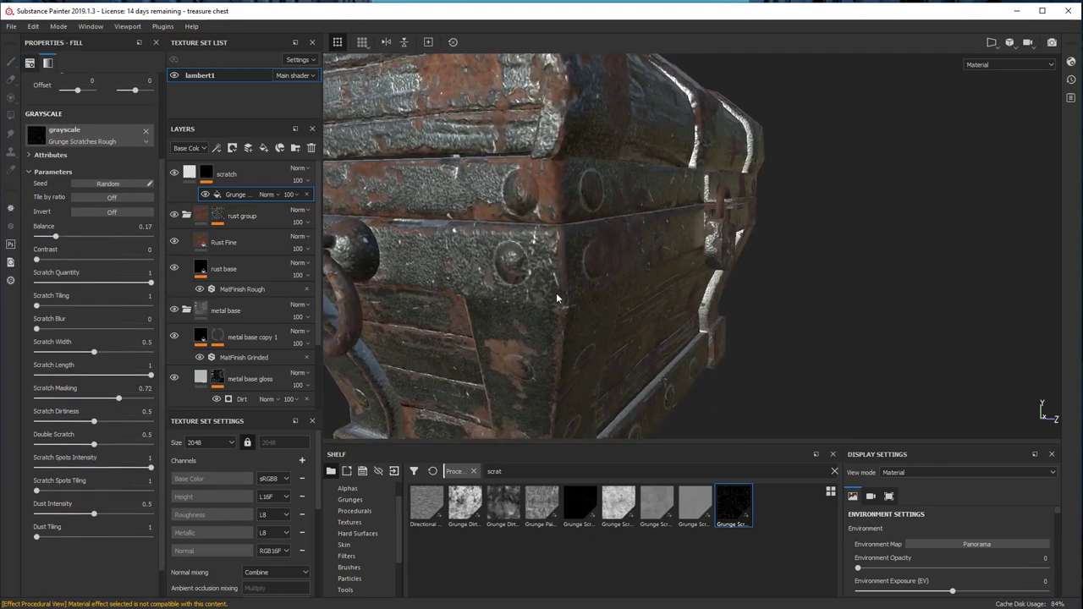
Refine the scratch grunge with balance 0.11, contrast 0.29, dirtiness 0.37 and width 0.35, and raise the Scratch Masking further
middle_click_drag(542, 381, 533, 213, "alt")
left_click_drag(93, 421, 79, 421)
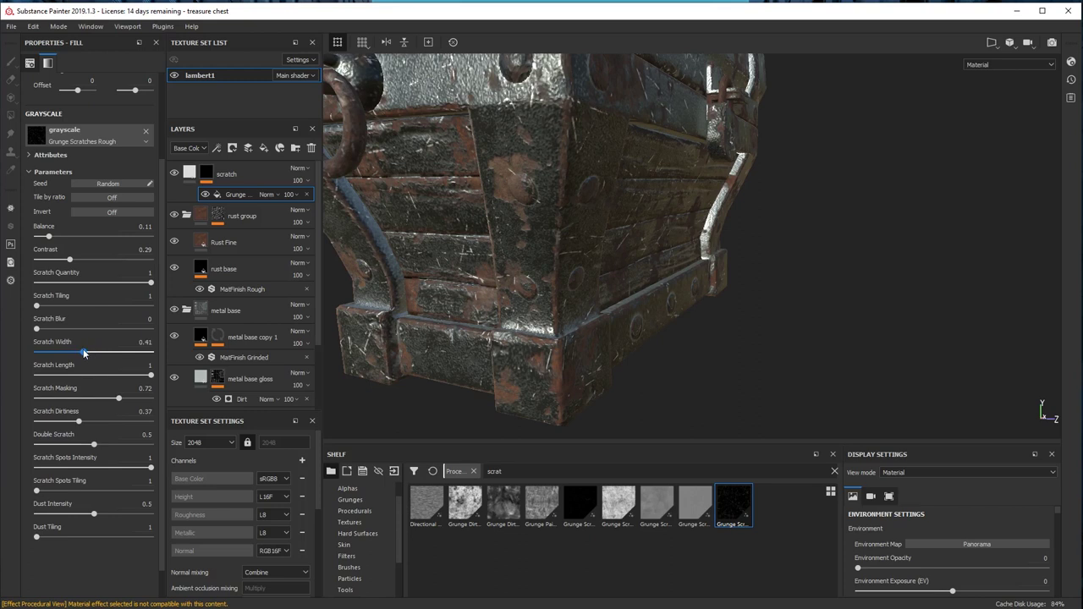
left_click_drag(136, 344, 206, 320)
type("0.35")
key("Return")
left_click_drag(119, 399, 160, 399)
scroll(381, 295, "down", 3)
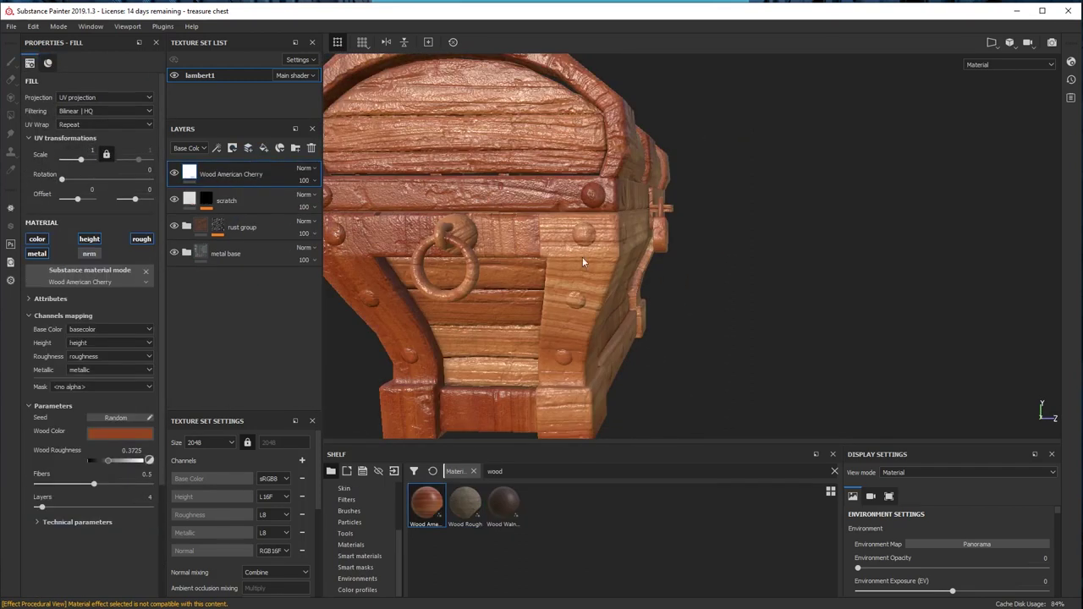
Change the Wood Color of the Wood American Cherry layer to a muted dark brown, RGB 0.287, 0.200, 0.158
left_click_drag(582, 262, 380, 305, "alt")
left_click(119, 433)
left_click(178, 528)
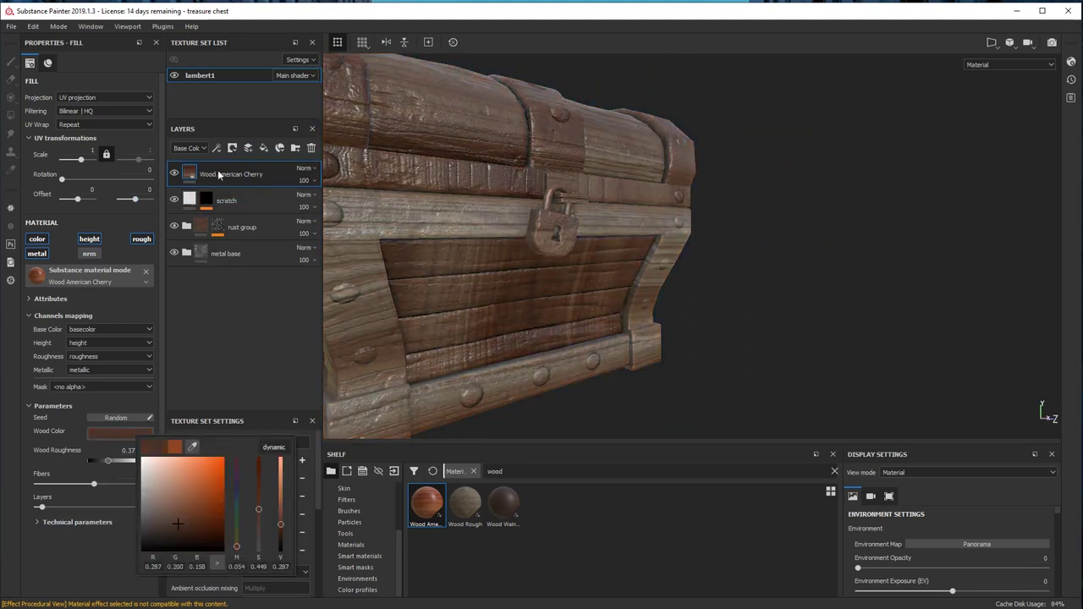
Group the Wood American Cherry layer into a folder named H wood textures
left_click(215, 173)
right_click(188, 175)
left_click(179, 277)
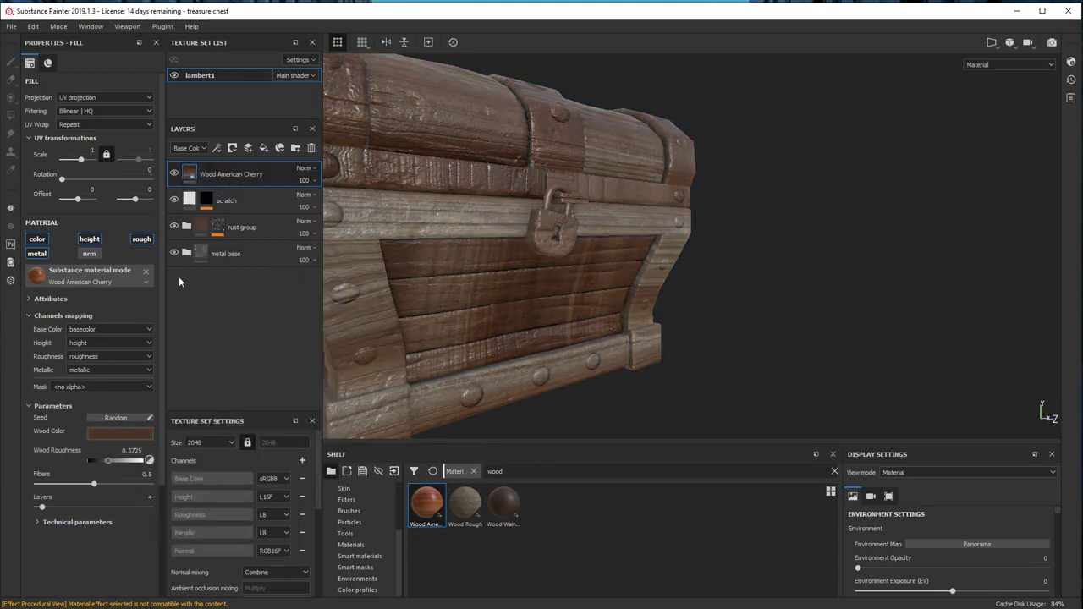
left_click(209, 173)
key("ctrl+g")
type("wood material")
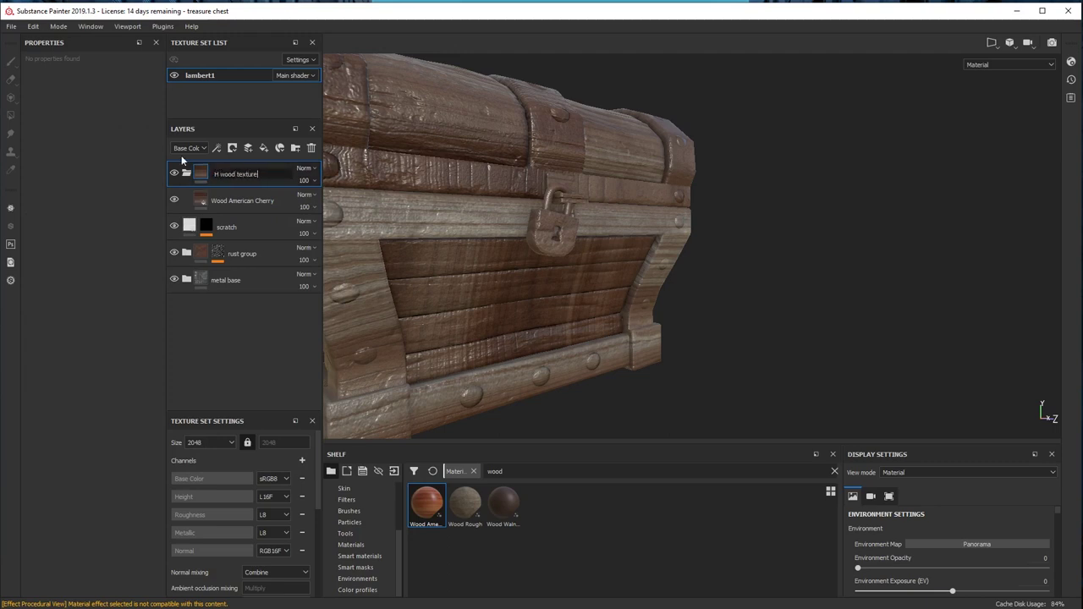
key("Return")
Add a black mask with a paint effect to the H wood textures folder
right_click(202, 171)
left_click(223, 188)
right_click(217, 172)
left_click(255, 395)
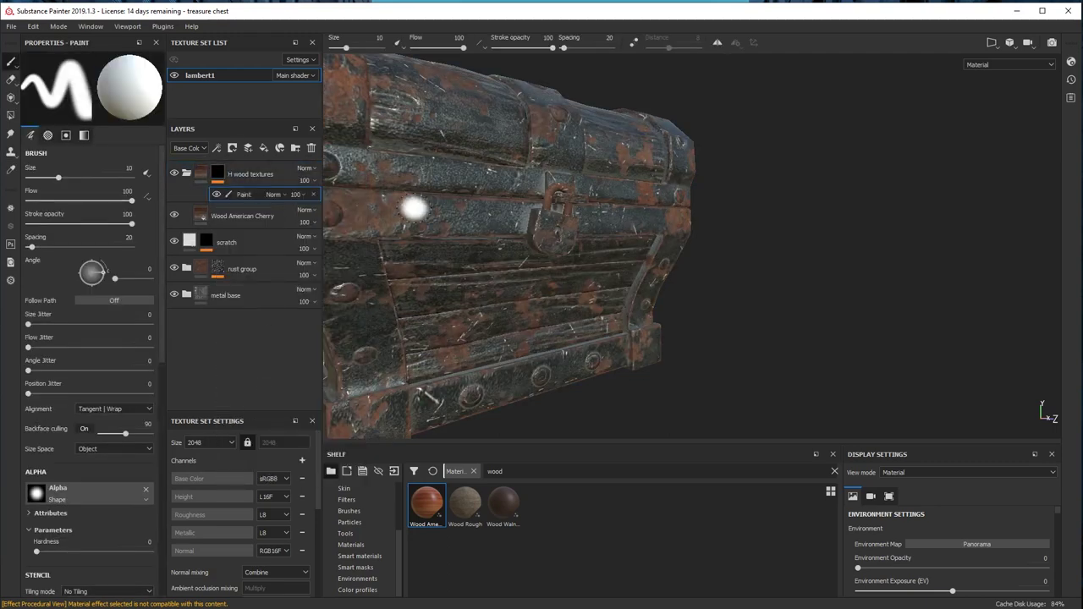
Reveal the wood on the two large plank panels by filling their UV islands white in the H wood textures mask with Polygon Fill
key("F1")
key("c")
left_click(11, 115)
left_click_drag(701, 132, 643, 142)
left_click_drag(689, 135, 768, 238)
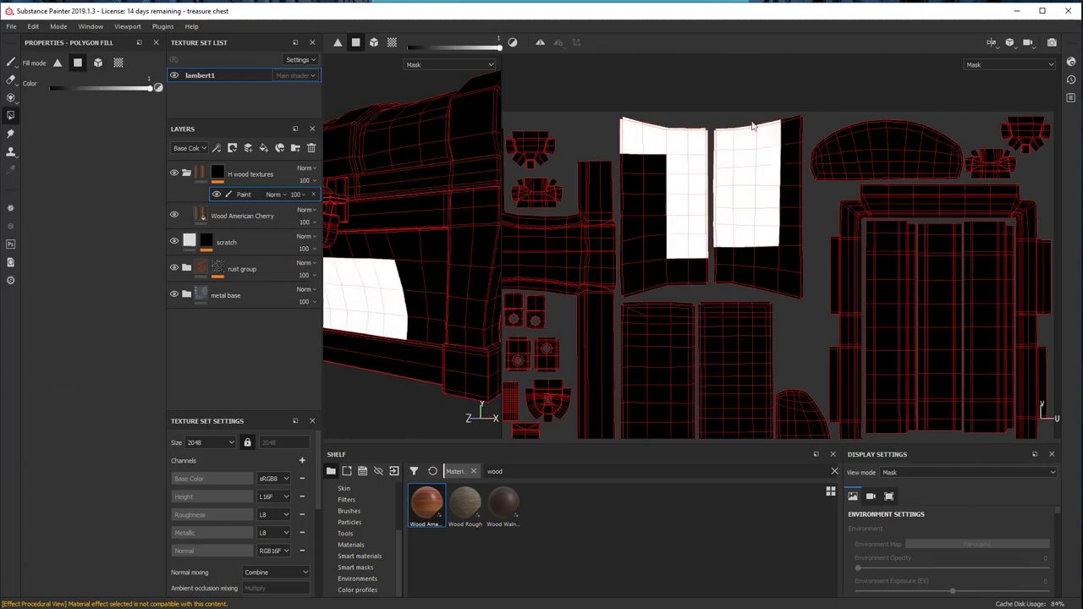
left_click_drag(754, 121, 793, 160)
left_click_drag(770, 226, 800, 295)
left_click_drag(645, 169, 701, 272)
left_click_drag(622, 148, 665, 252)
left_click_drag(614, 271, 665, 262)
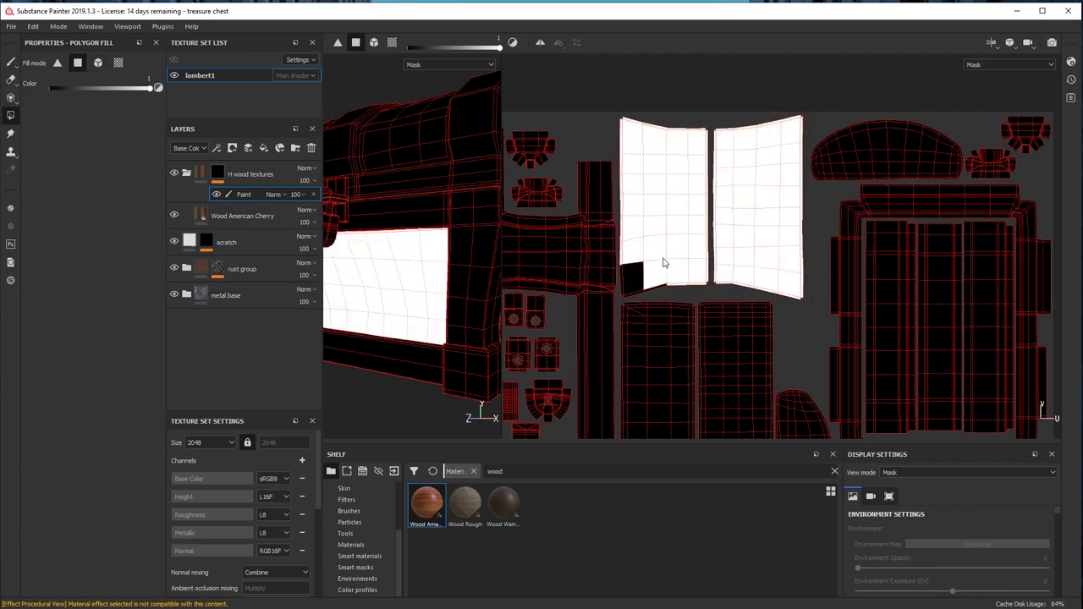
Fill the half-round panel's UV island white in the H wood textures mask
middle_click_drag(808, 375, 685, 211, "alt")
left_click_drag(644, 211, 686, 272)
right_click_drag(686, 262, 755, 191, "alt")
middle_click_drag(660, 317, 665, 256, "alt")
left_click_drag(663, 277, 729, 161)
middle_click_drag(710, 254, 679, 212, "alt")
left_click_drag(649, 333, 708, 178)
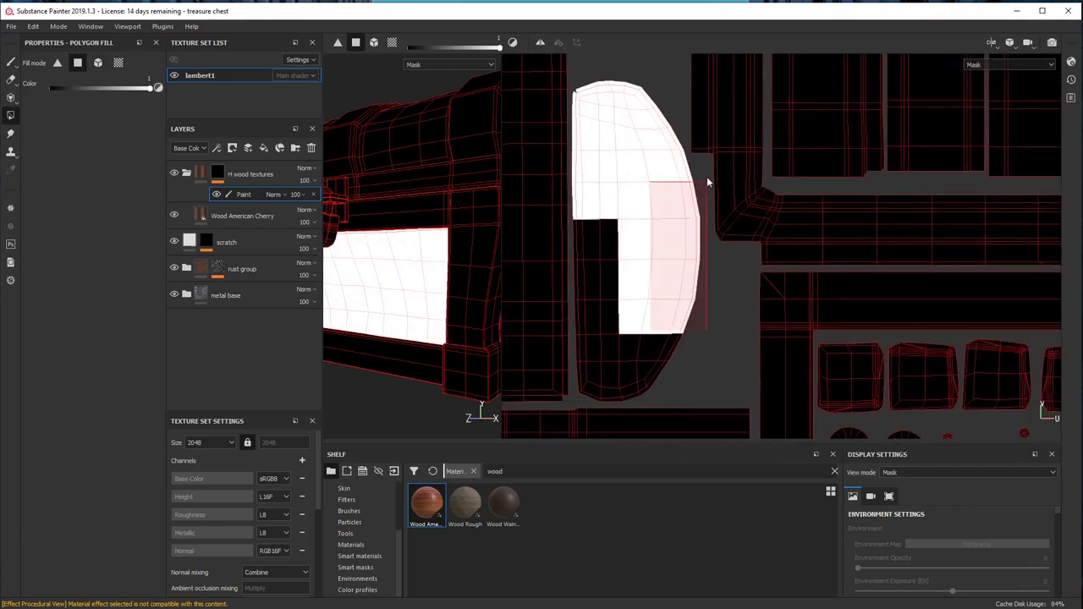
middle_click_drag(655, 372, 712, 271, "alt")
left_click_drag(635, 308, 744, 134)
right_click_drag(744, 139, 496, 141, "alt")
Enlarge the 3D view, return to the Paint brush and material display, and bring the chest's front planks into view
left_click_drag(501, 142, 810, 199)
mouse_move(474, 241)
left_mouse_down("alt")
mouse_move(543, 223)
mouse_move(538, 198)
left_mouse_up("alt")
key("1")
key("m")
right_click_drag(539, 198, 592, 203, "alt")
middle_click_drag(592, 203, 659, 211, "alt")
left_click_drag(659, 212, 622, 199, "alt")
right_click_drag(622, 199, 716, 160, "alt")
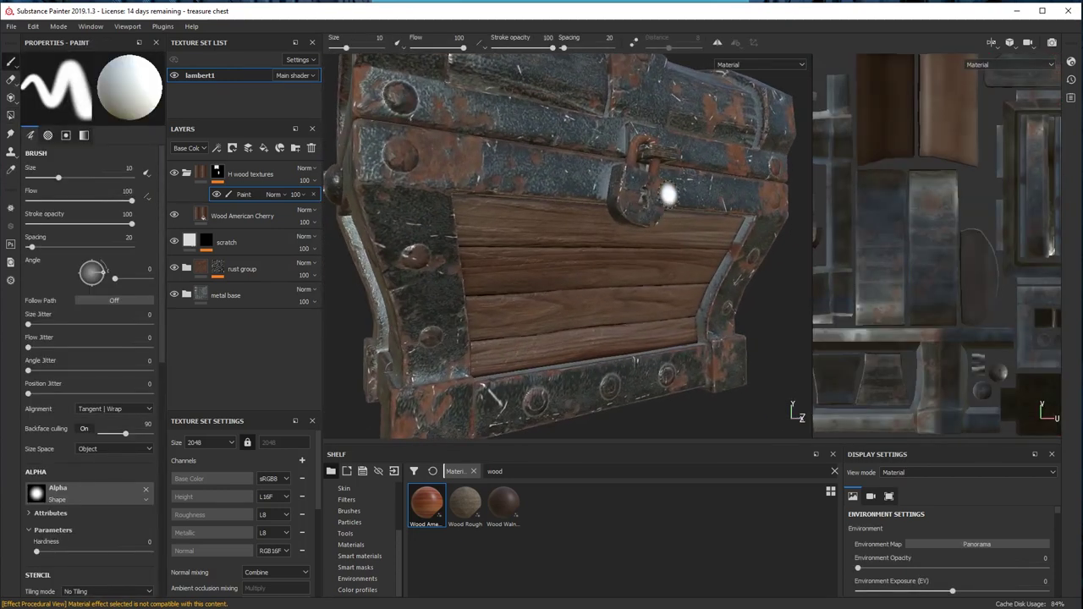
Set the Scratch Width of the scratch layer's Grunge Scratches Rough mask fill to 0.2
left_click(207, 249)
left_click(233, 263)
left_click_drag(162, 326, 161, 400)
scroll(159, 397, "down", 1)
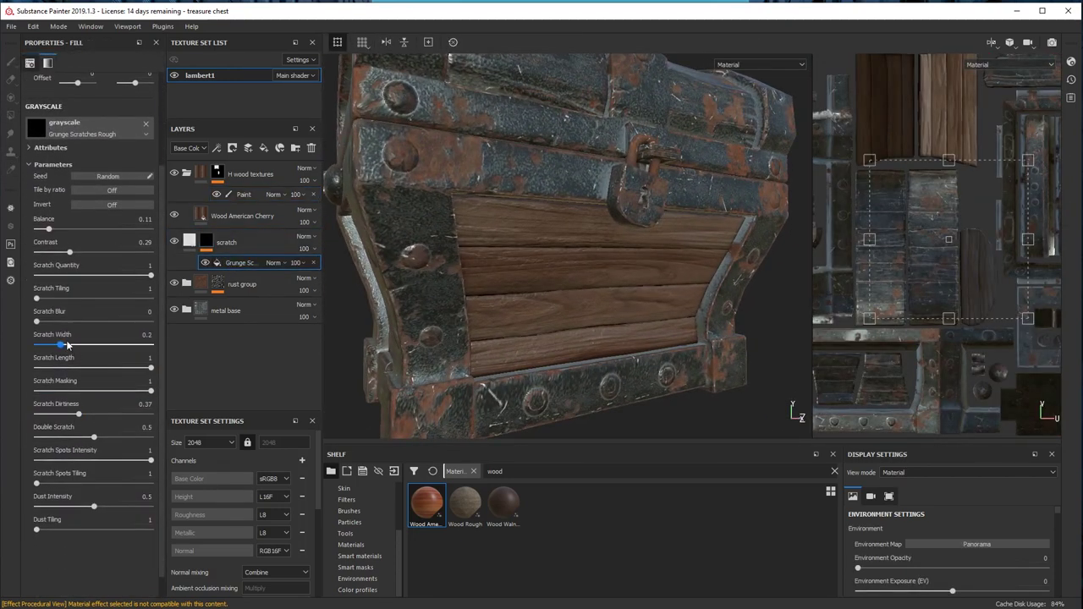
right_click_drag(482, 253, 415, 296, "alt")
left_click_drag(415, 296, 443, 331, "alt")
right_click_drag(442, 330, 571, 233, "alt")
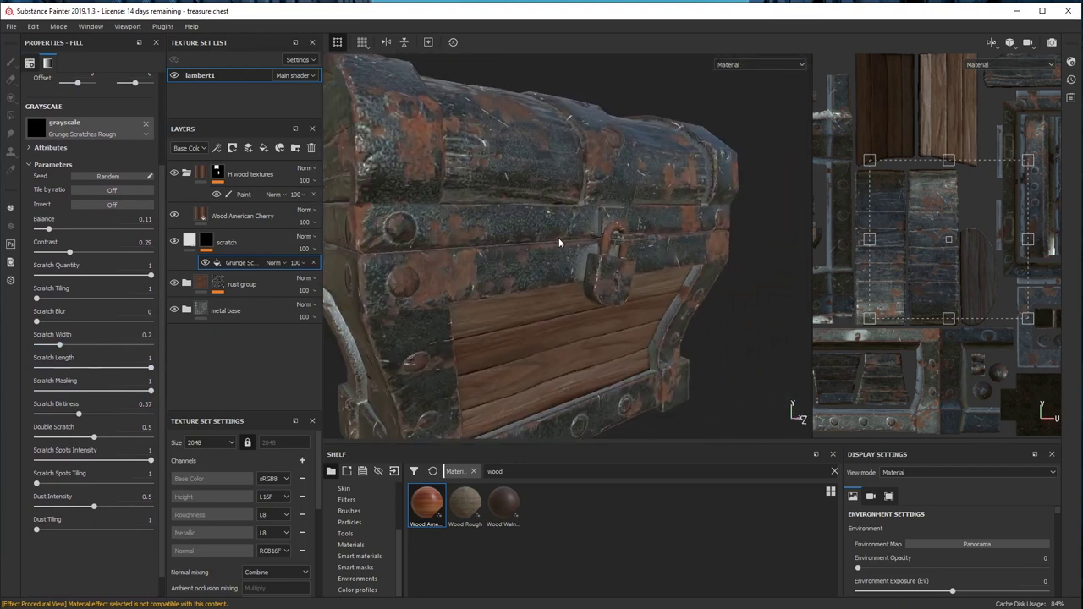
left_click_drag(554, 248, 561, 293, "alt")
Adjust the Rust Fine layer inside the rust group to a lighter orange-brown Rust Color and a Normal Intensity of about 4.8
left_click(202, 285)
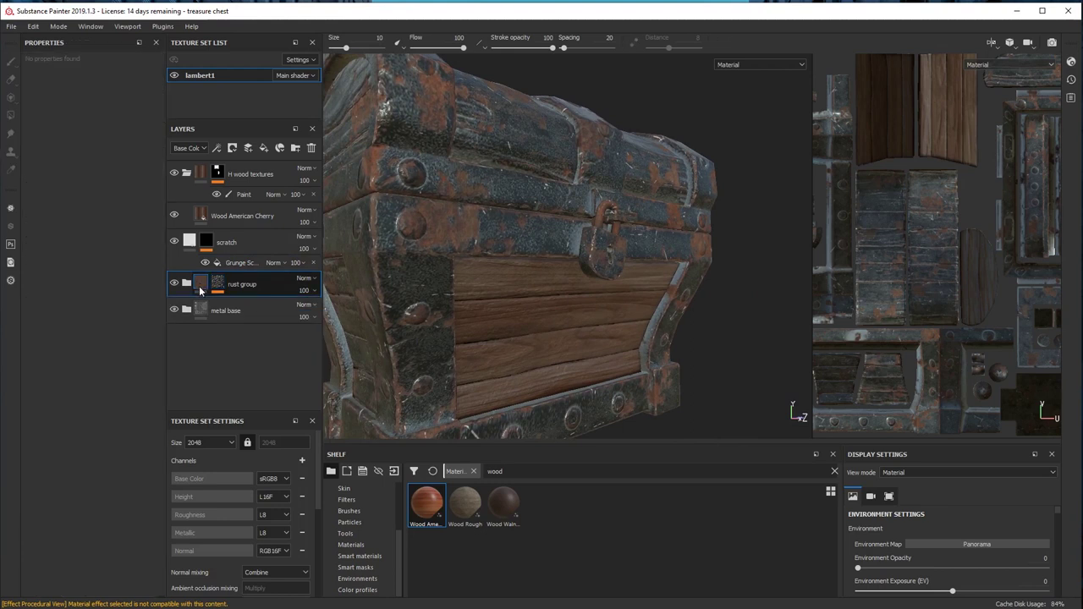
left_click(187, 284)
left_click(202, 311)
left_click(111, 317)
left_click_drag(135, 390, 146, 396)
left_click_drag(56, 358, 96, 358)
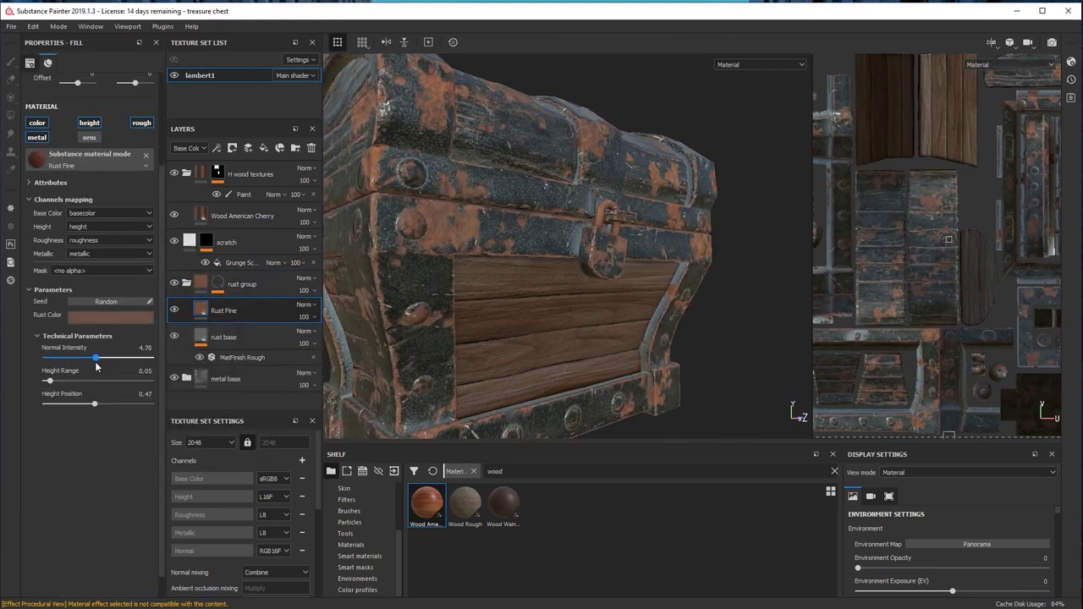
Change the Wood Color of the Wood American Cherry layer to a darker, more yellowish brown
left_click(241, 216)
left_click(110, 315)
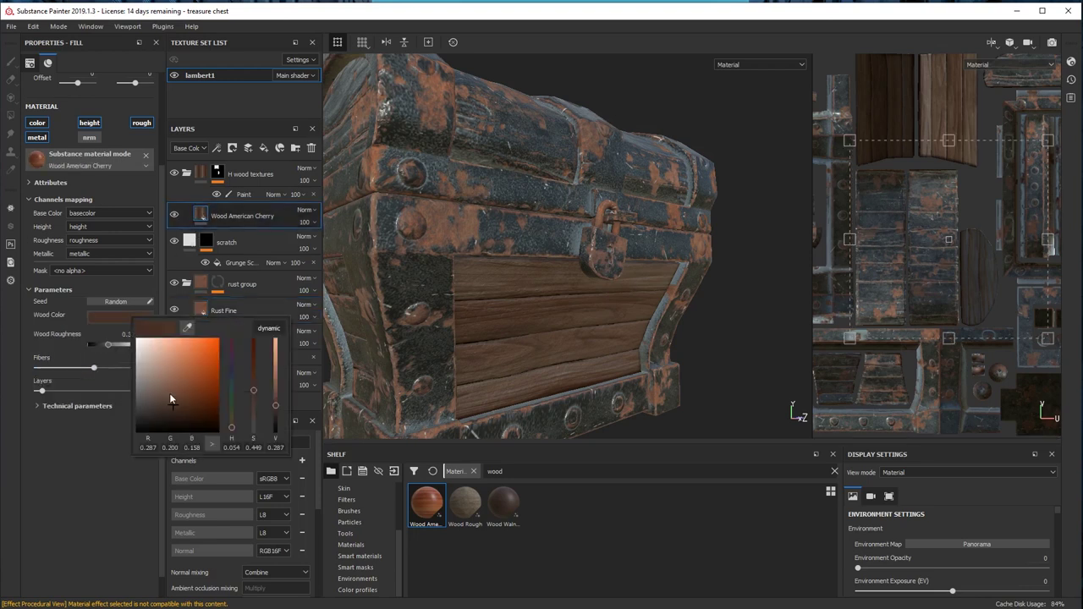
left_click_drag(169, 390, 171, 412)
left_click_drag(362, 312, 508, 245, "alt")
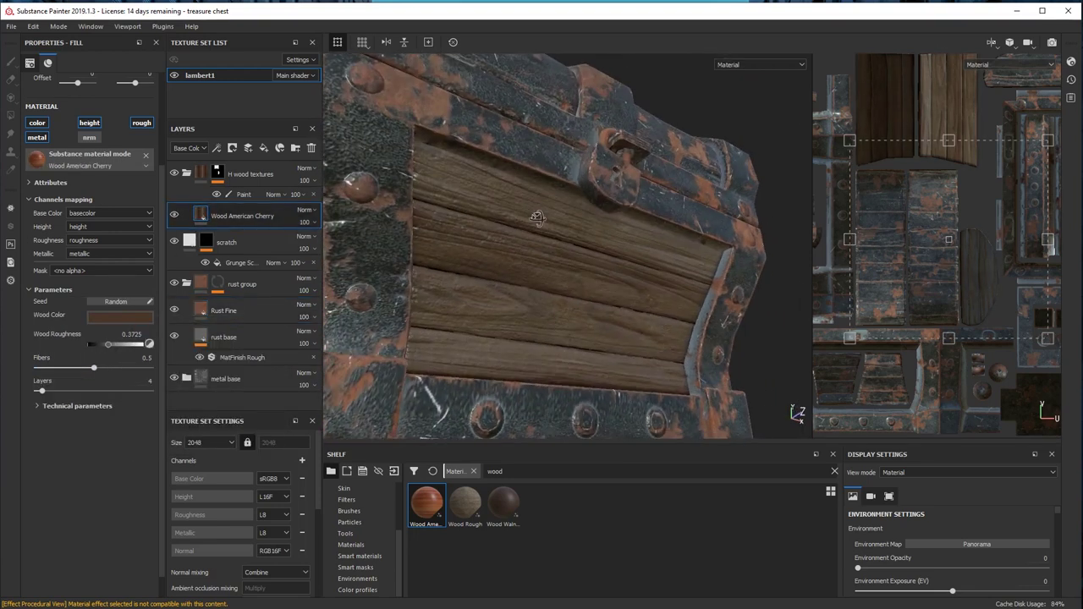
Tune the cherry wood's technical parameters to Luminosity 0.52, Saturation 0.54, Height Range 0.04, Height Position 0.41 and AO Spreading 0
left_click(38, 406)
scroll(98, 406, "down", 1)
left_click_drag(98, 407, 97, 412)
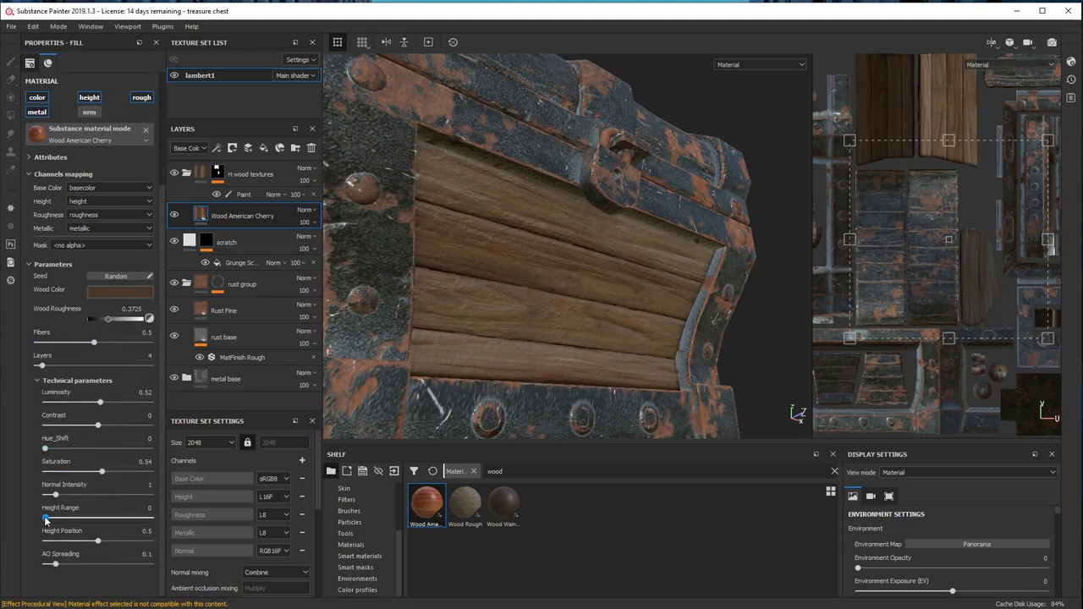
left_click_drag(91, 562, 43, 563)
left_click_drag(507, 279, 614, 189, "alt")
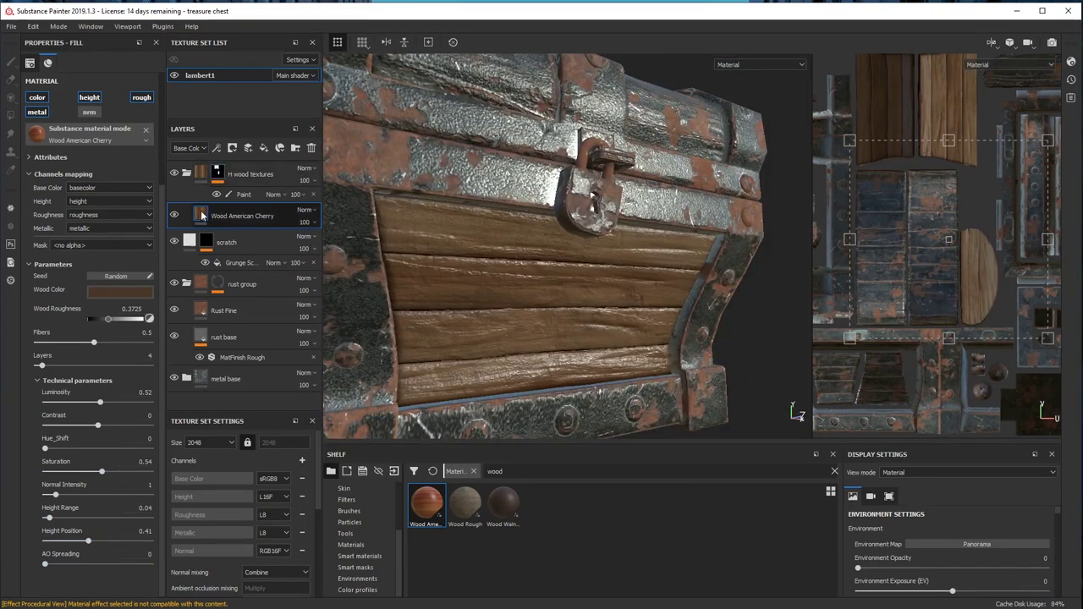
Add an anchor point named WoodCherry height to the Wood American Cherry layer
right_click(200, 210)
left_click(258, 510)
left_click_drag(97, 80, 162, 68)
type("Cherry height")
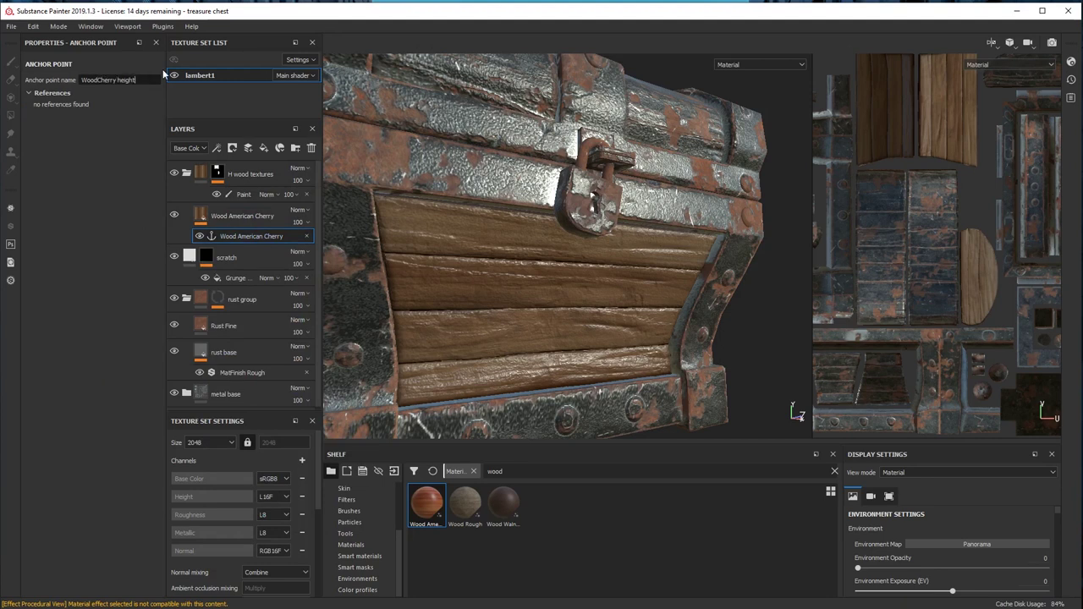
key("Return")
Set the Wood Roughness of the Wood American Cherry layer to 0.3571, keeping its height channel on
left_click(202, 215)
scroll(135, 380, "down", 3)
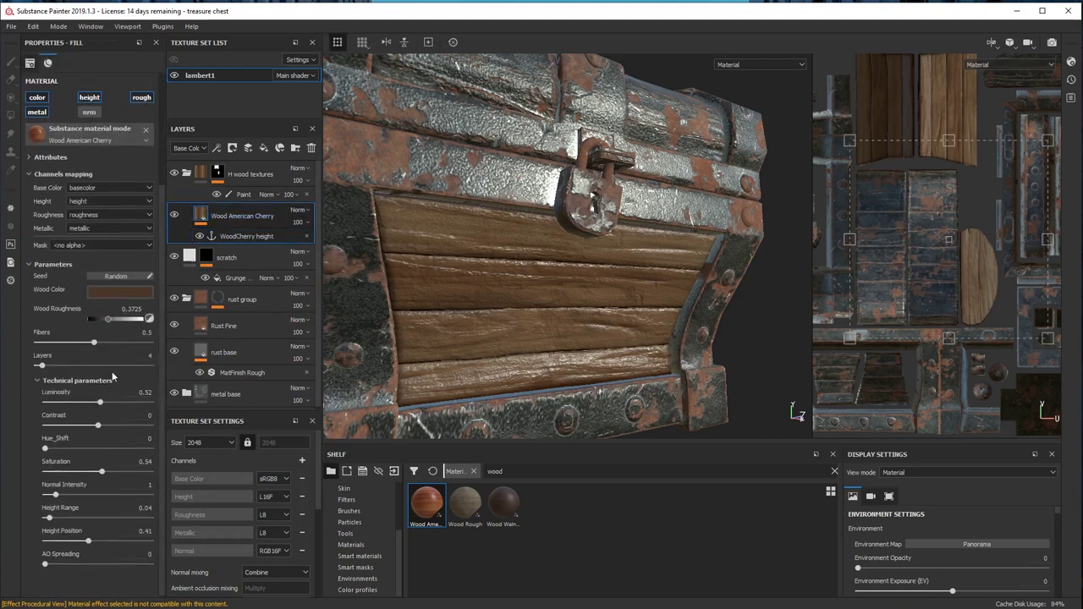
left_click(89, 98)
left_click_drag(331, 306, 372, 269, "alt")
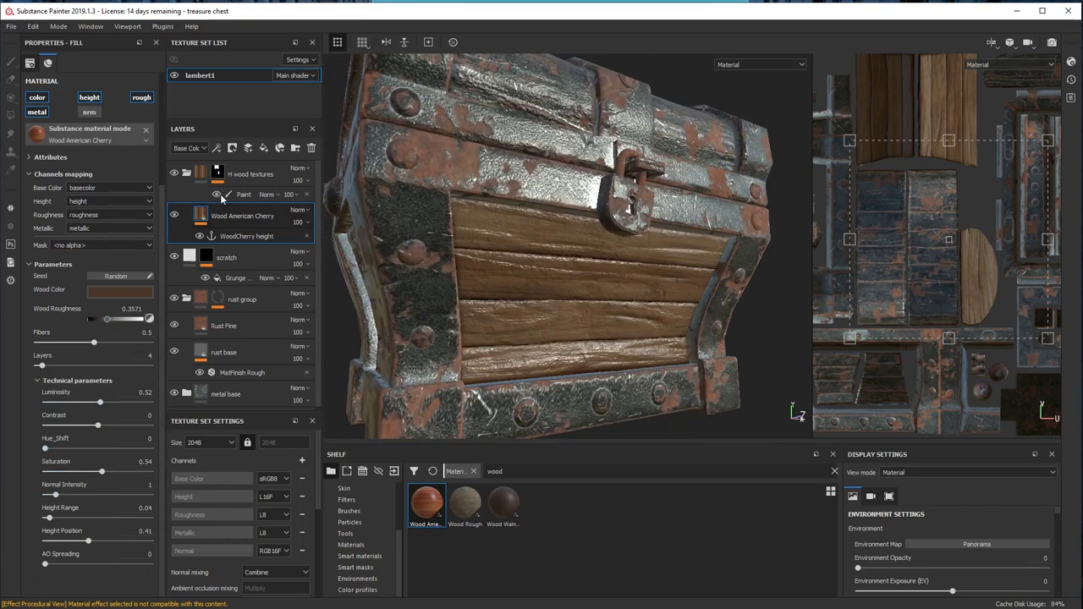
Add a dark brown fill layer named darken wood above the cherry wood, with the metal channel off and Roughness 0.4638
left_click(264, 148)
left_click(140, 190)
left_click(167, 280)
left_click(241, 301)
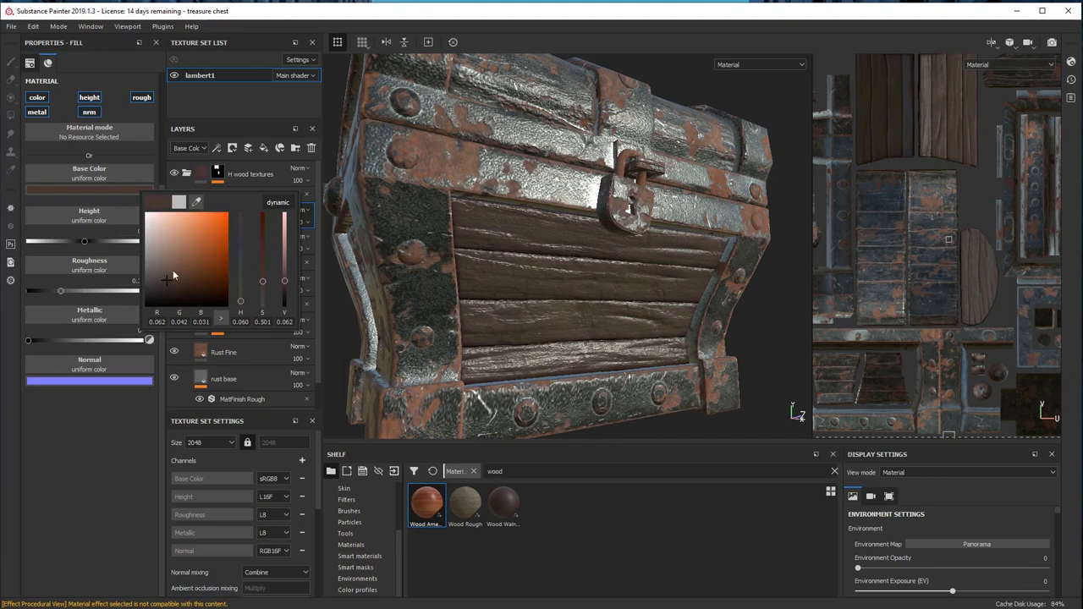
left_click(37, 112)
scroll(551, 213, "up", 3)
mouse_move(490, 223)
left_mouse_down("alt")
mouse_move(530, 213)
mouse_move(508, 214)
left_mouse_up("alt")
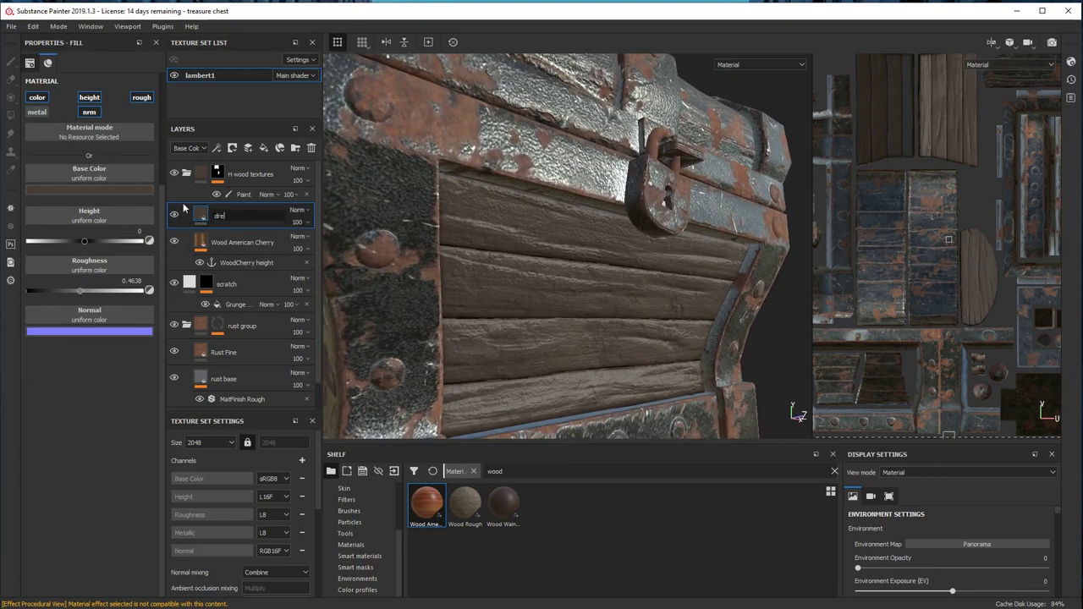
Give the darken wood layer a black mask with a Mask Builder - Legacy generator, using Grunge 0.36 and Micro Height on
right_click(209, 216)
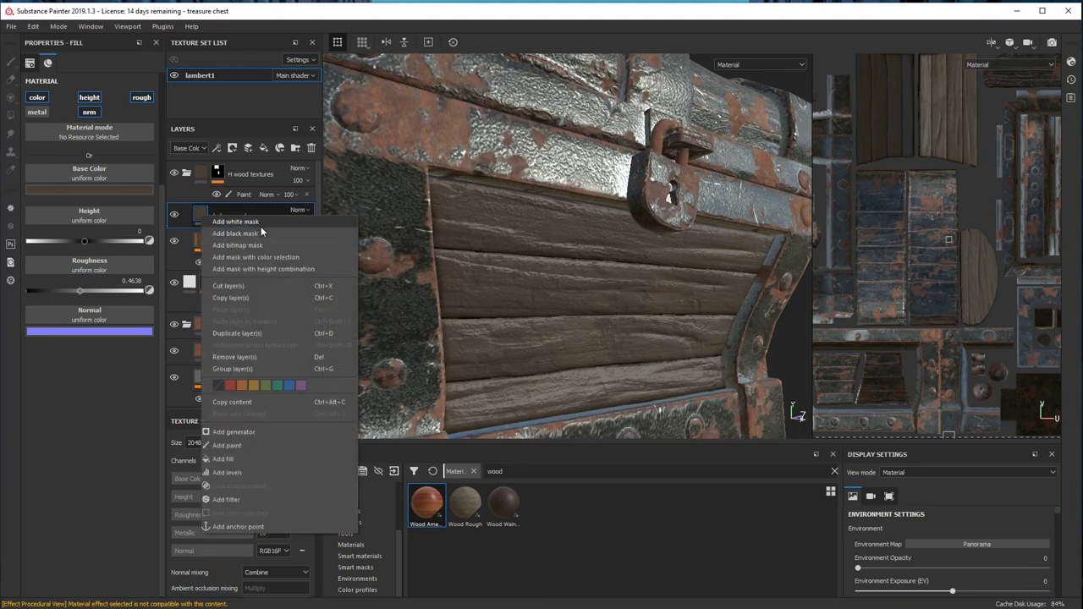
left_click(261, 232)
right_click(223, 222)
left_click(279, 424)
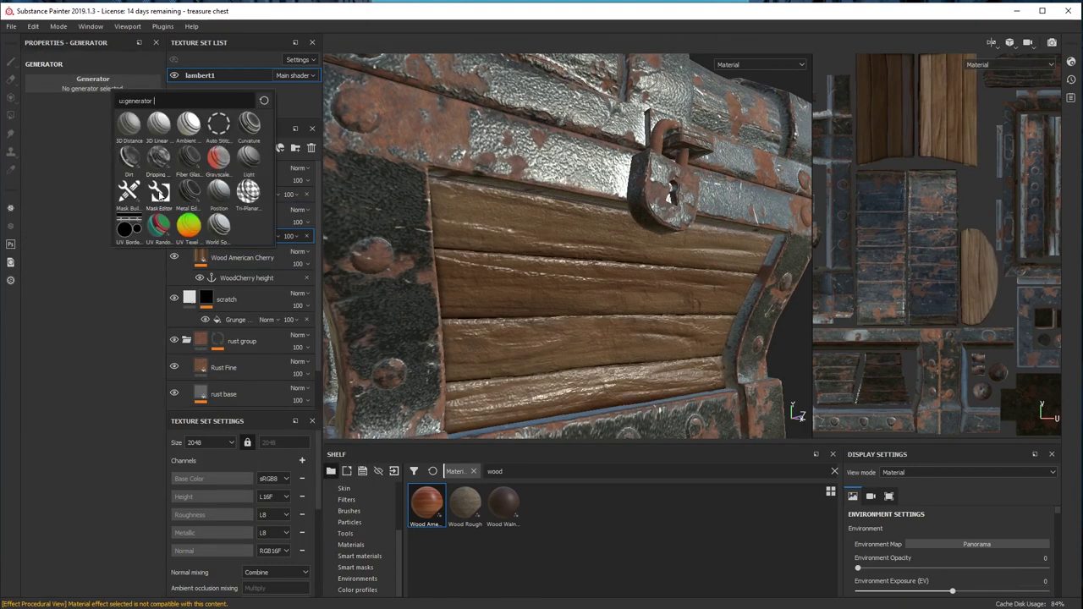
left_click(157, 195)
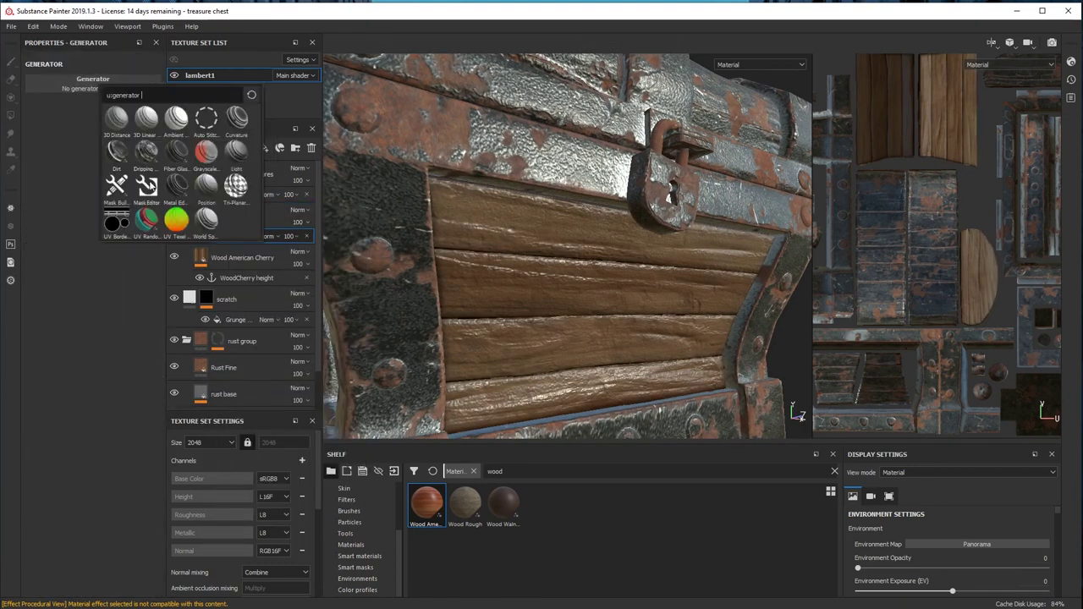
left_click(119, 187)
left_click_drag(106, 156, 135, 153)
left_click(200, 220)
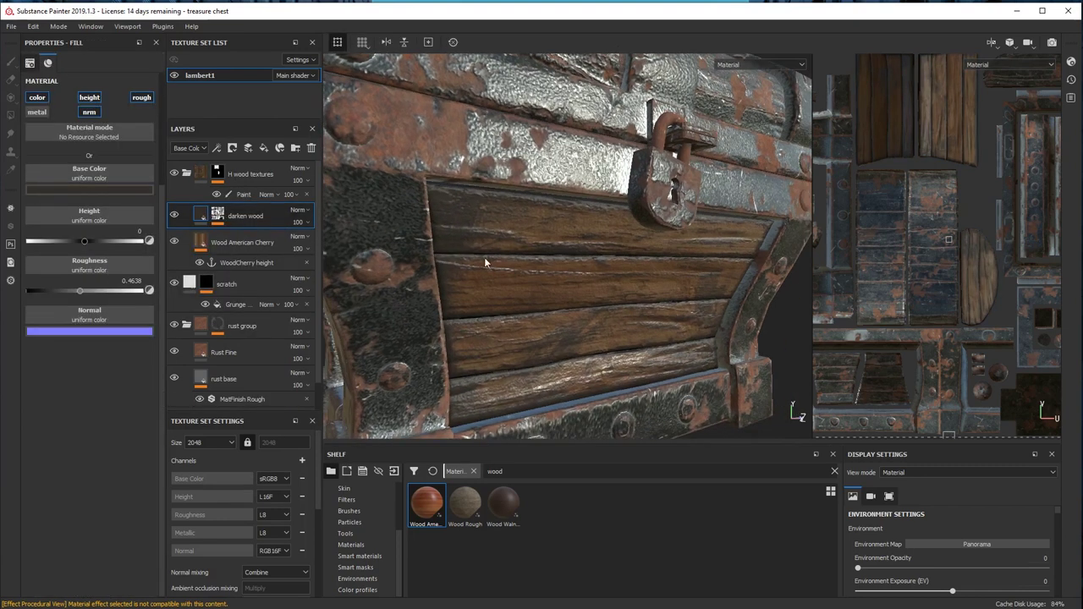
left_click(243, 236)
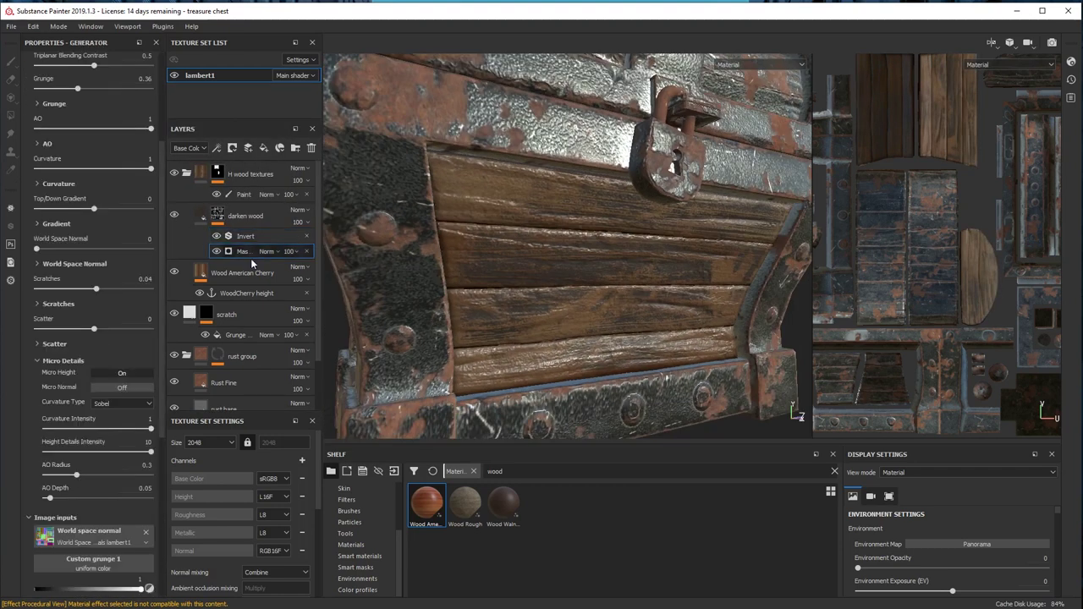
scroll(611, 242, "up", 2)
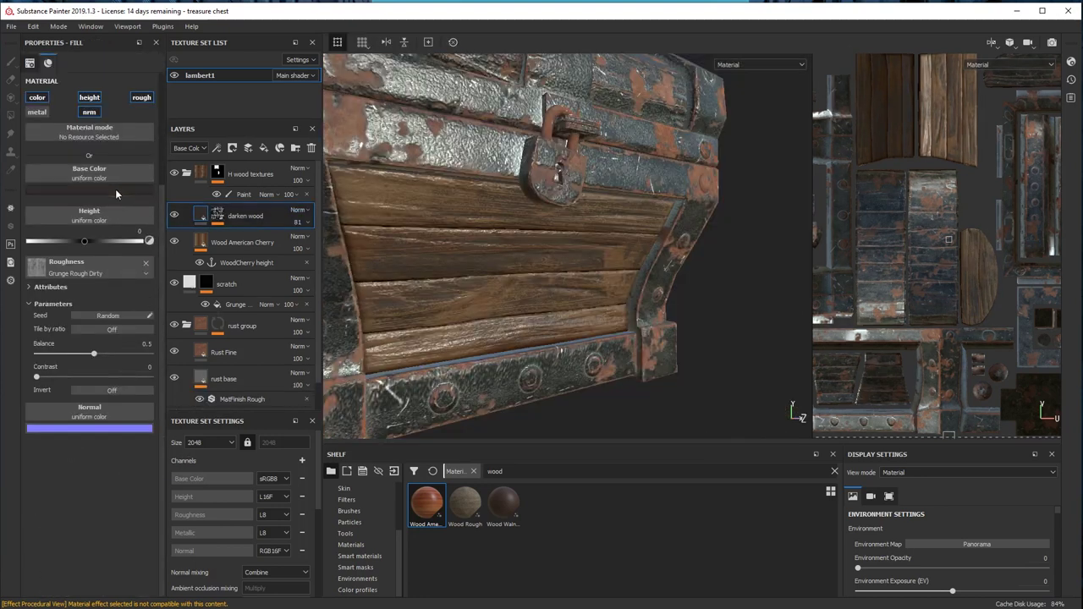
Adjust the darken wood layer's Base Color to a very dark brown and set the layer opacity to 100
left_click(115, 190)
left_click(299, 222)
left_click_drag(328, 238, 342, 237)
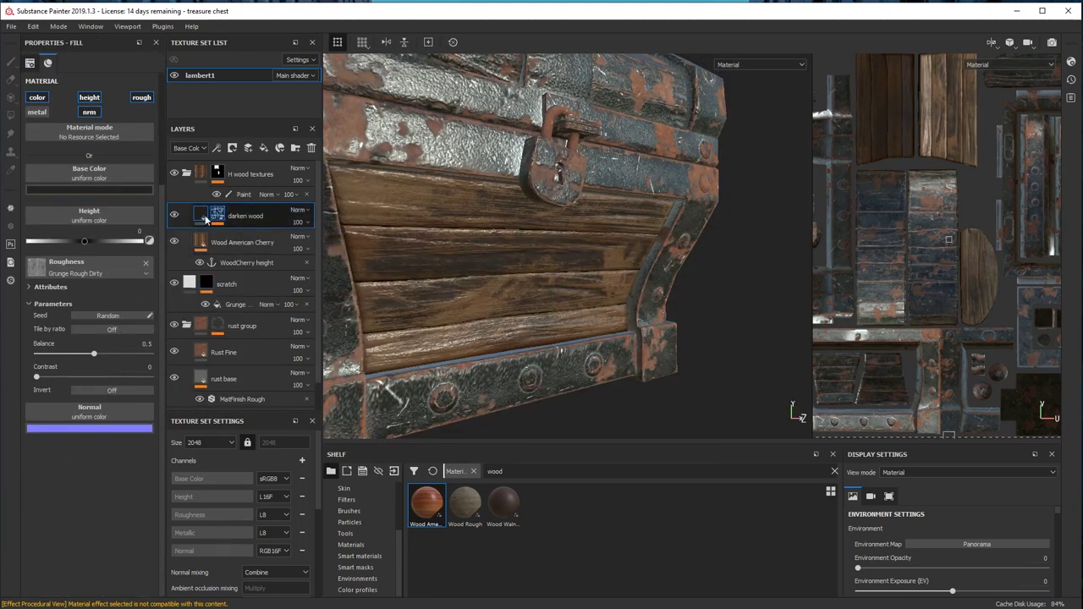
left_click(129, 194)
left_click(139, 285)
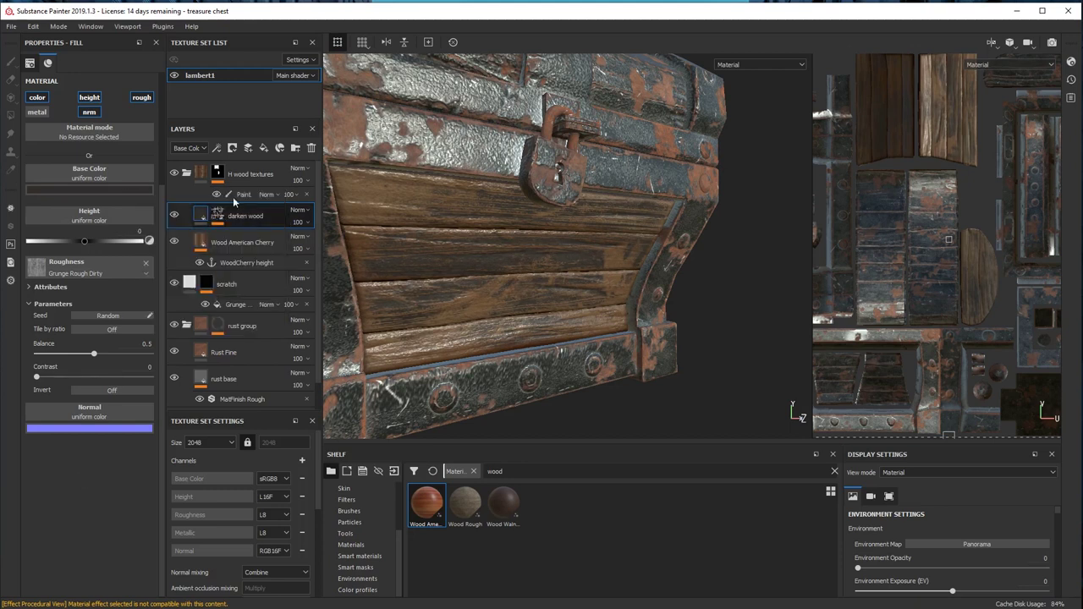
Lower the darken wood mask generator's Grunge and Contrast to 0 and remove the Invert filter from the mask
left_click(243, 251)
scroll(140, 288, "down", 2)
left_click_drag(50, 241, 49, 241)
scroll(162, 245, "up", 1)
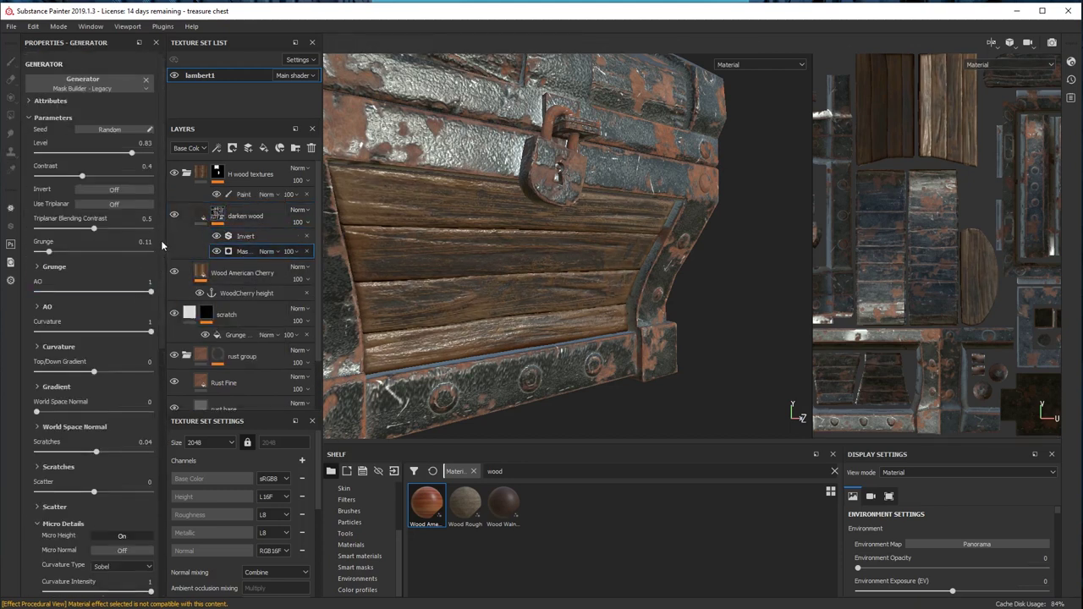
left_click_drag(49, 176, 23, 177)
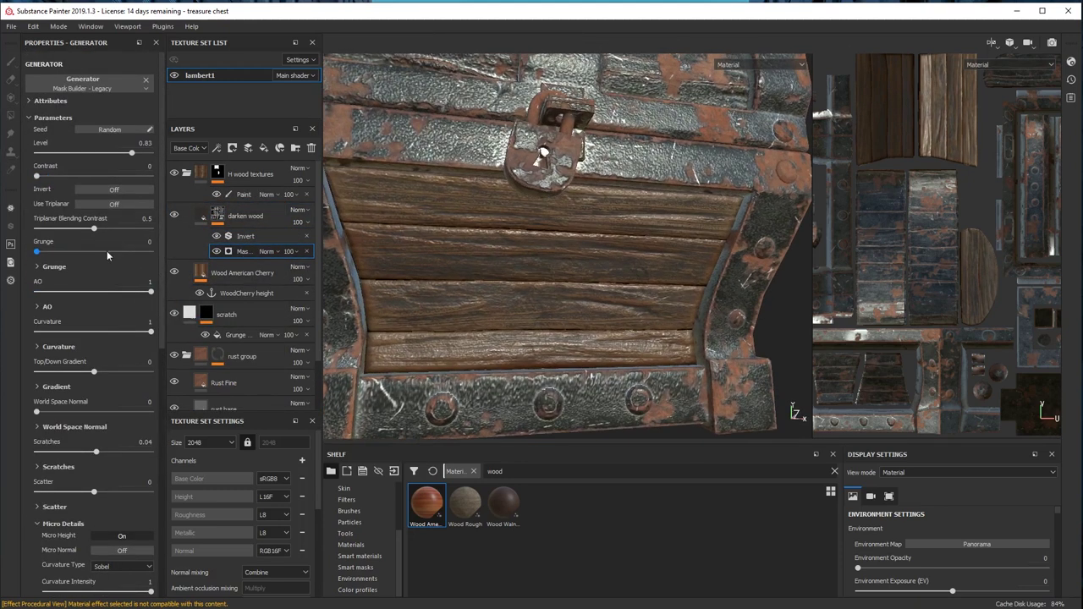
left_click_drag(415, 225, 513, 209, "alt")
left_click(307, 236)
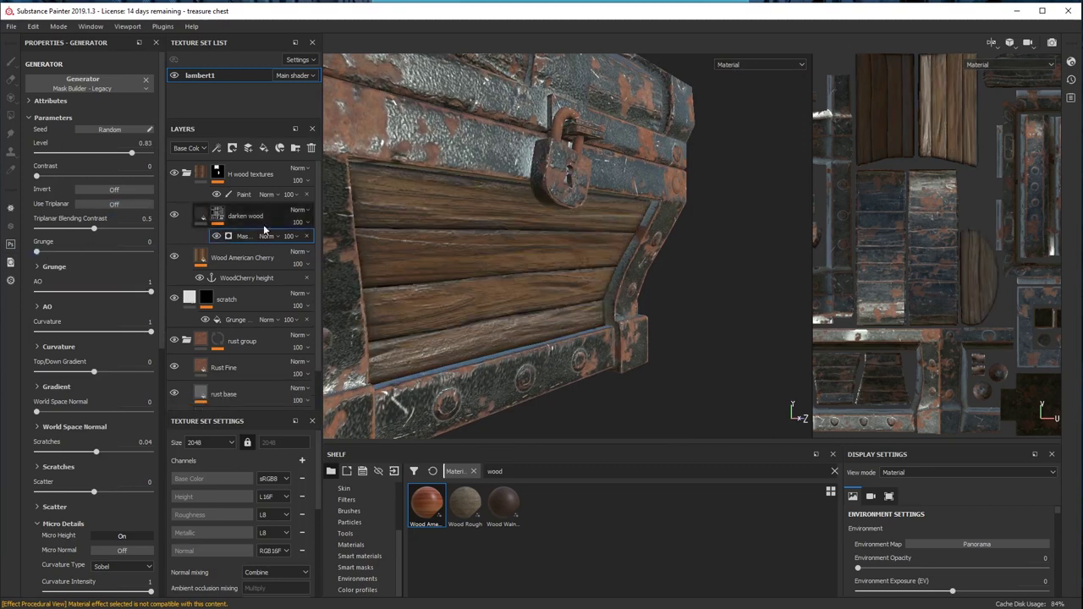
left_click_drag(506, 211, 517, 234, "alt")
scroll(516, 234, "up", 3)
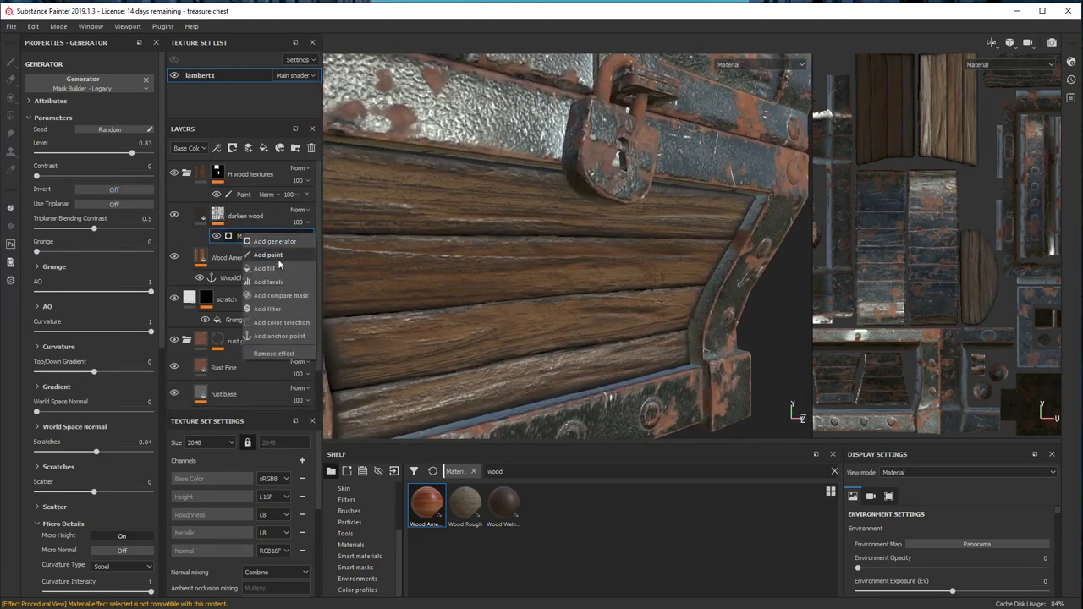
Add a Blur Directional filter to the darken wood mask with Intensity 0.5 and Angle 90
left_click(269, 309)
left_click(98, 84)
type("blur")
left_click(205, 121)
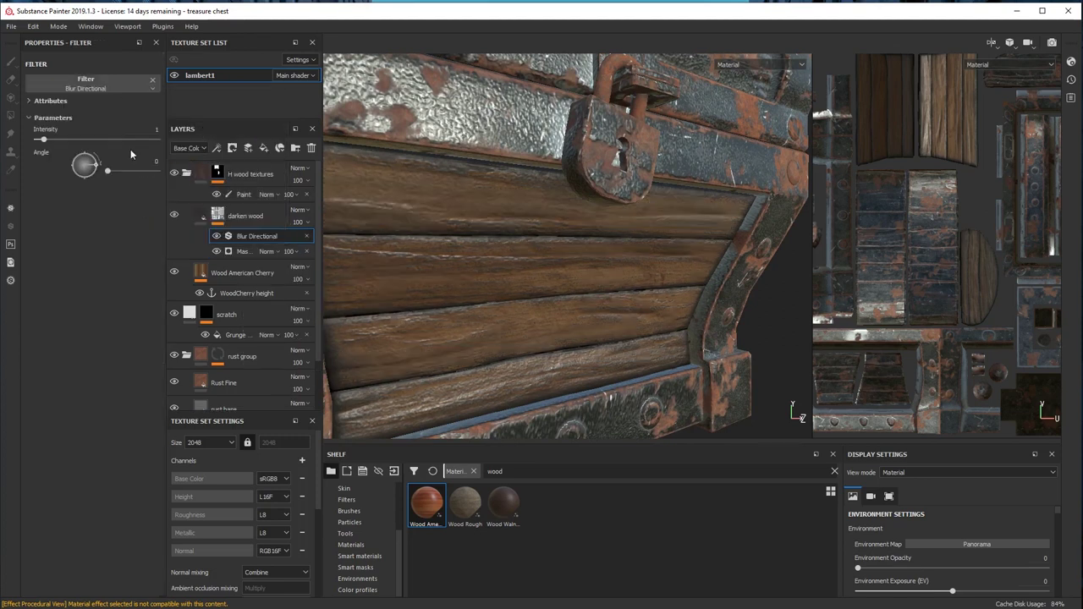
left_click_drag(148, 130, 199, 129)
type("0.5")
key("Return")
Examine the directional blur on the darkened front planks up close and from different angles
scroll(550, 242, "up", 3)
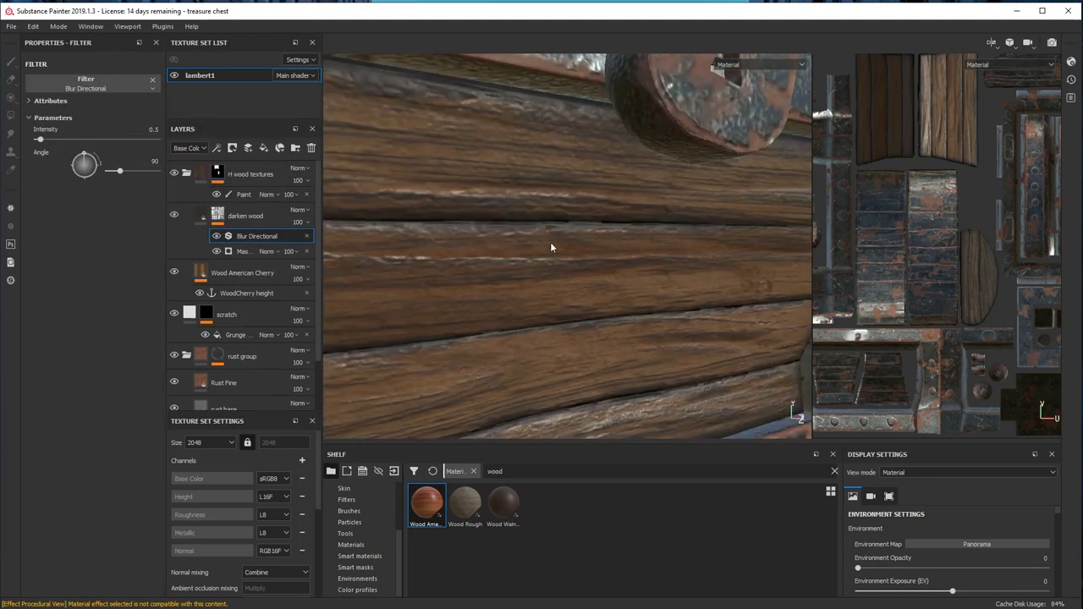
scroll(550, 242, "down", 5)
left_click_drag(550, 241, 356, 219, "alt")
scroll(356, 219, "up", 2)
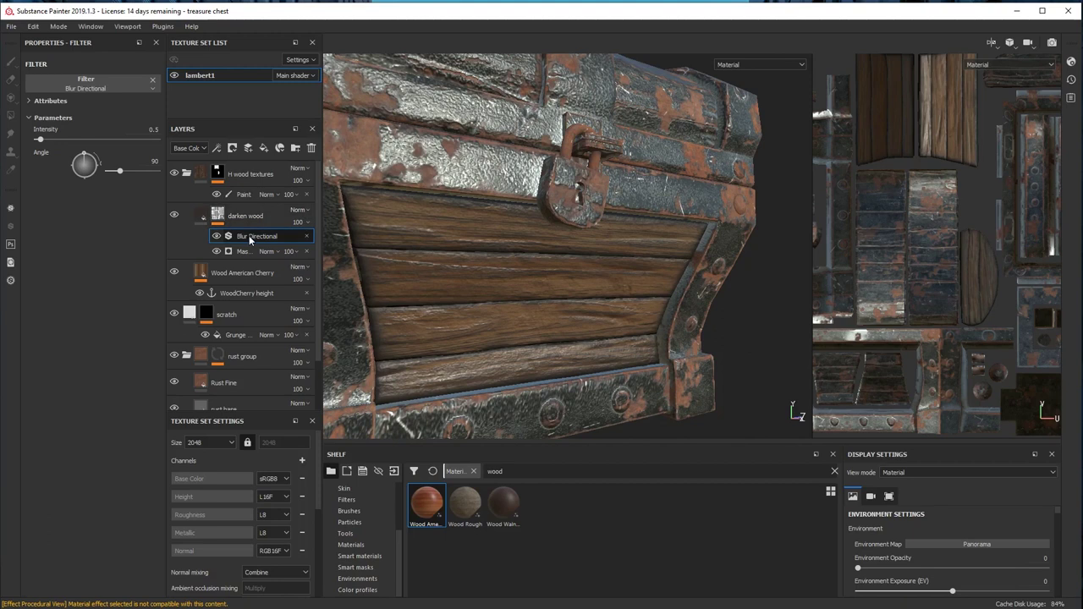
scroll(457, 281, "down", 3)
left_click_drag(457, 281, 530, 278, "alt")
scroll(530, 278, "up", 2)
Add a fill layer above darken wood with only the color channel enabled
left_click(200, 216)
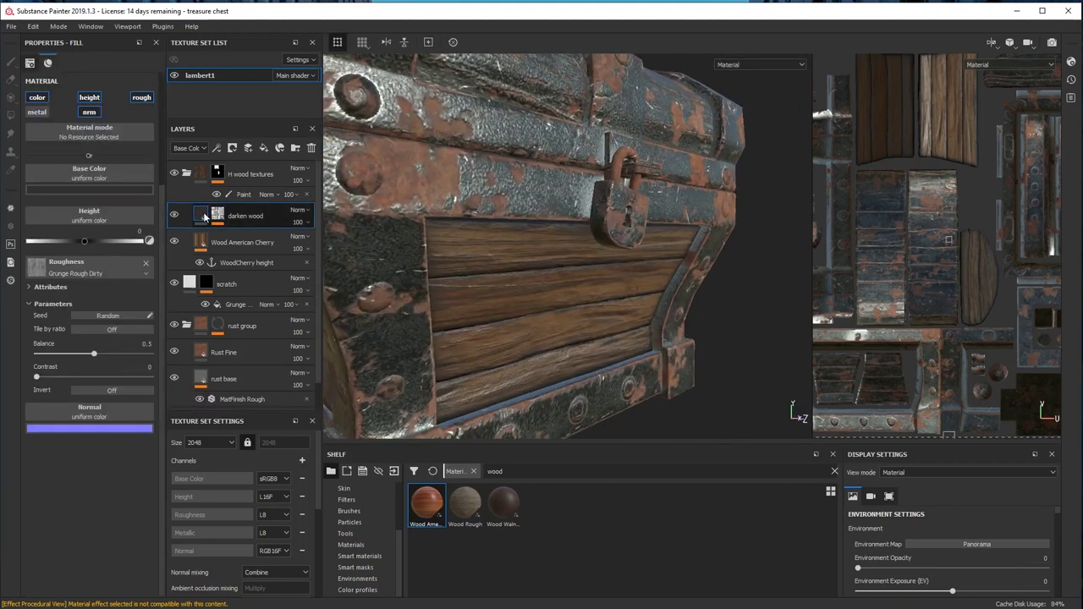
left_click(263, 148)
left_click(45, 115)
left_click(89, 112)
left_click(89, 98)
left_click(141, 98)
Set the new fill layer's Base Color to a muted light tan
left_click(87, 189)
left_click_drag(187, 303, 188, 293)
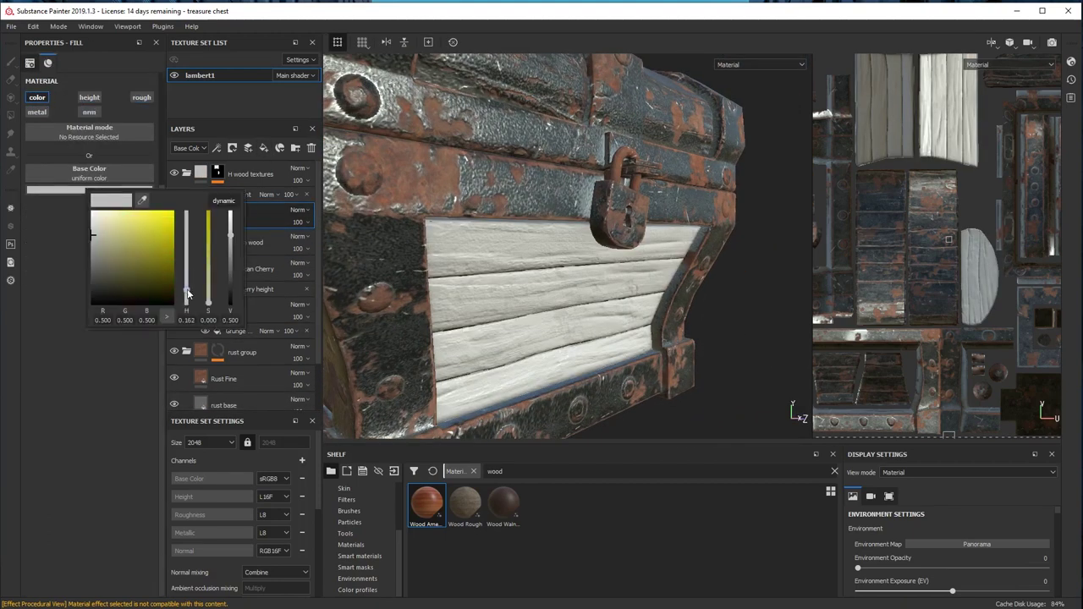
left_click_drag(105, 237, 111, 253)
left_click_drag(186, 292, 186, 299)
left_click_drag(110, 248, 106, 245)
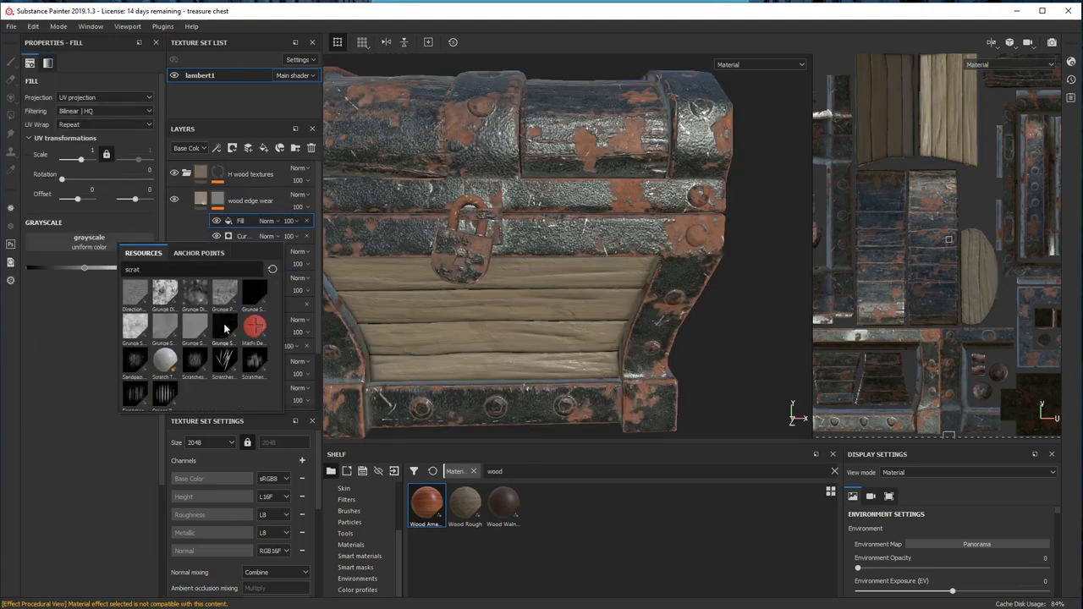
Fill the wood edge wear mask with Grunge Scratches Rough in Linear dodge (Add), with Balance 0.62, Scratch Masking 1, Scratch Dirtiness 0.61 and Double Scratch 0.53
left_click(222, 326)
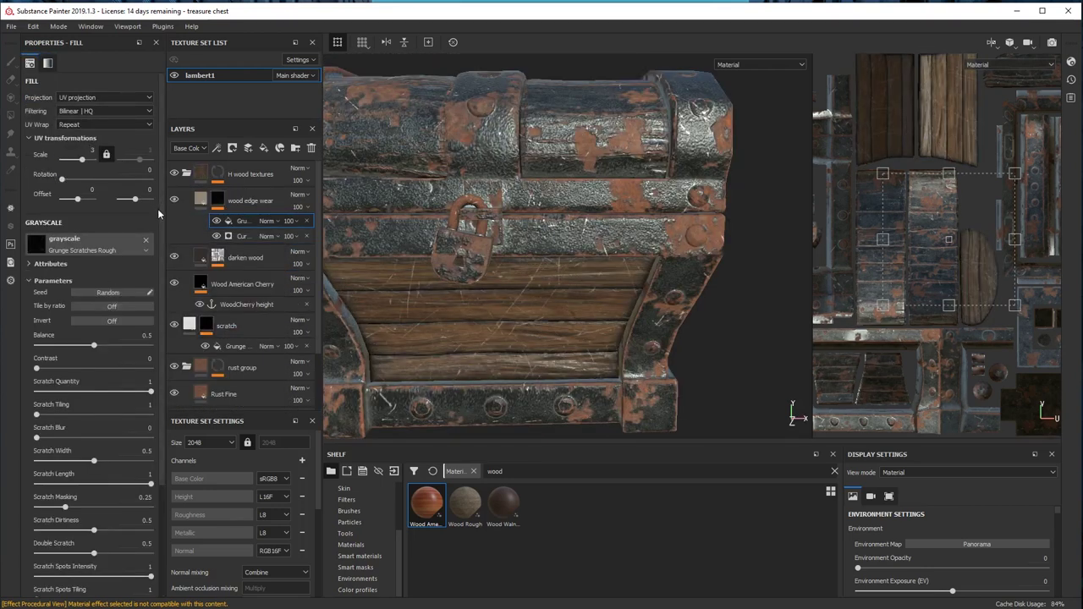
right_click(245, 222)
left_click(268, 220)
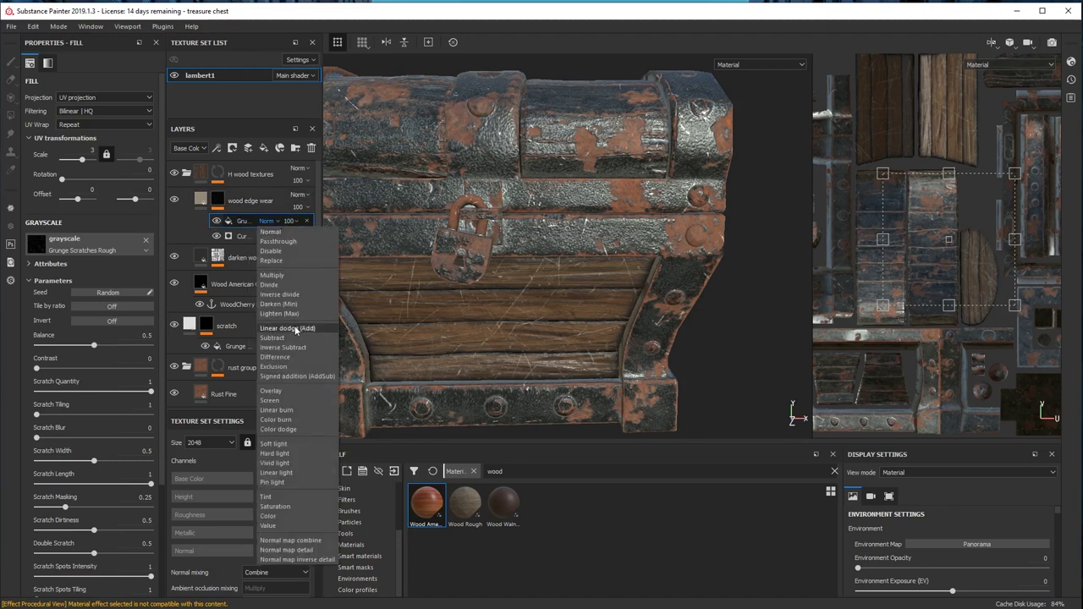
left_click(291, 329)
scroll(131, 442, "down", 1)
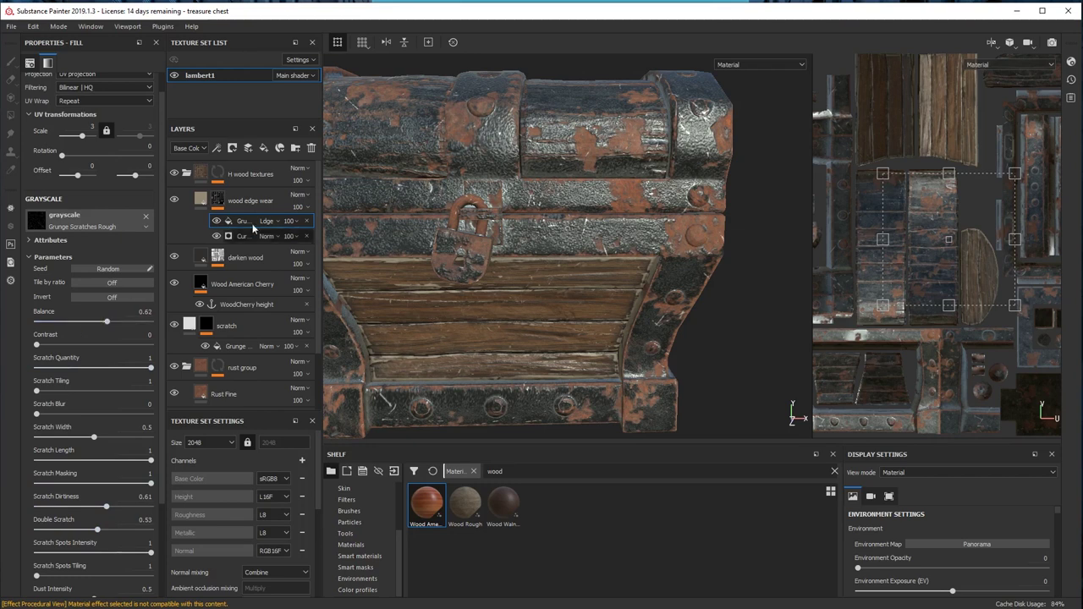
left_click_drag(490, 296, 683, 292, "alt")
right_click_drag(683, 293, 558, 271, "alt")
right_click_drag(558, 271, 447, 320, "shift")
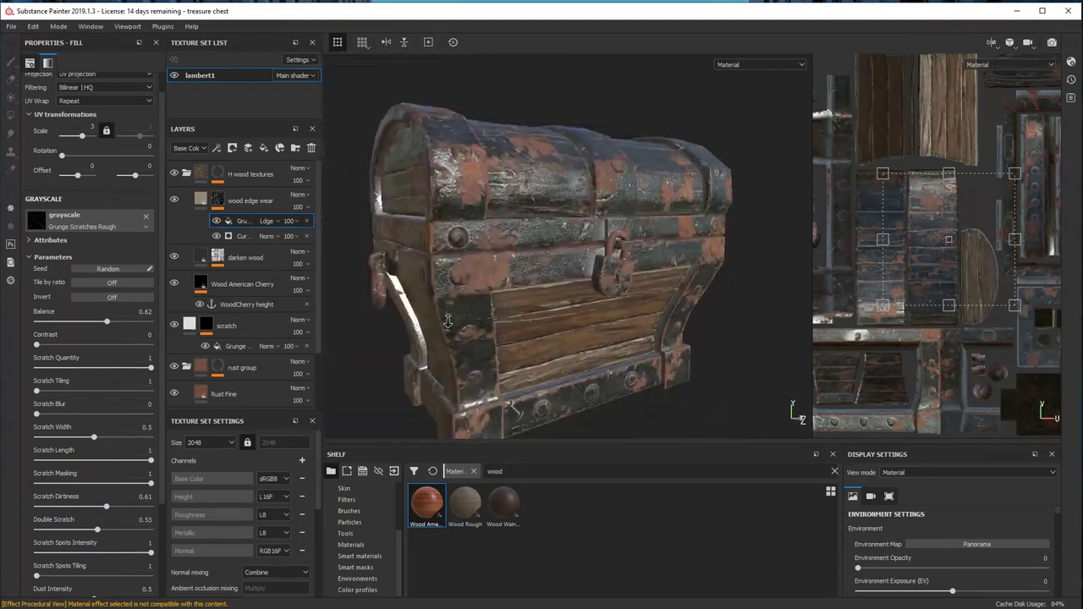
left_click_drag(448, 321, 616, 300, "alt")
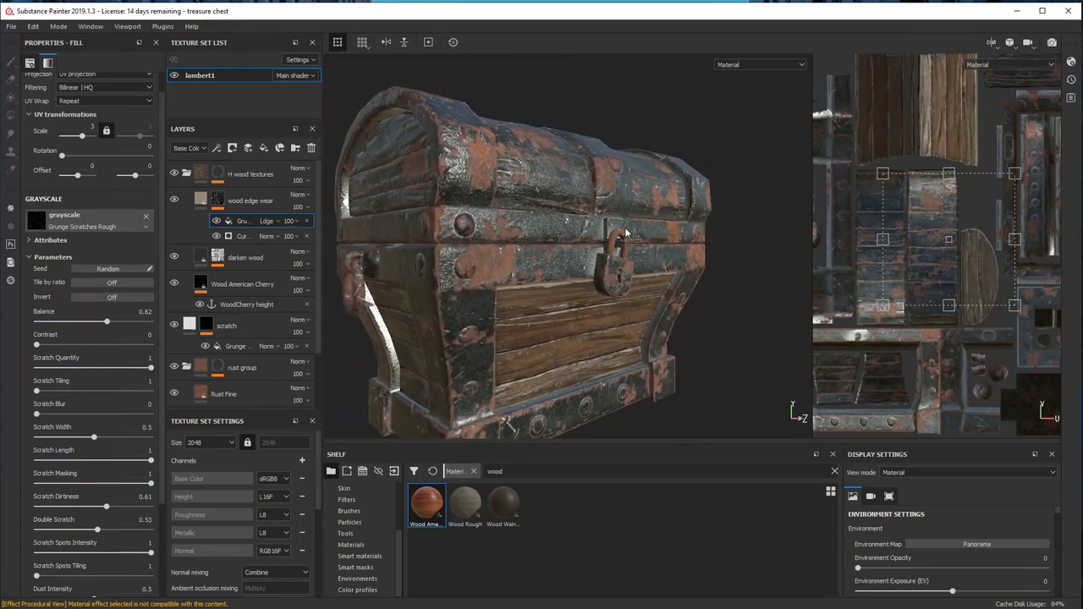
Duplicate the H wood textures folder and clear the copy's mask
left_click(186, 173)
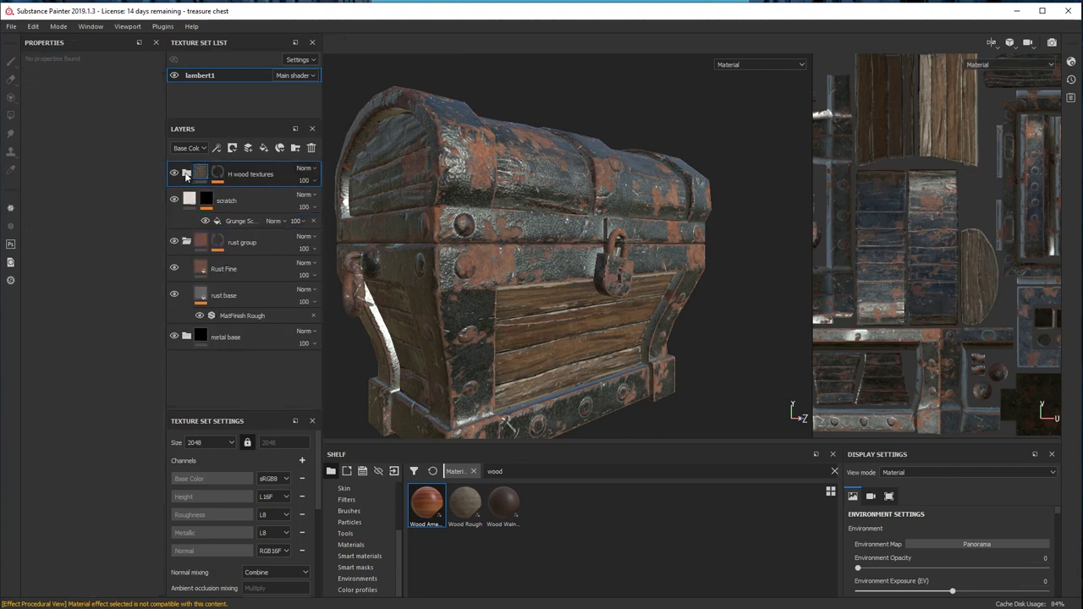
right_click(187, 175)
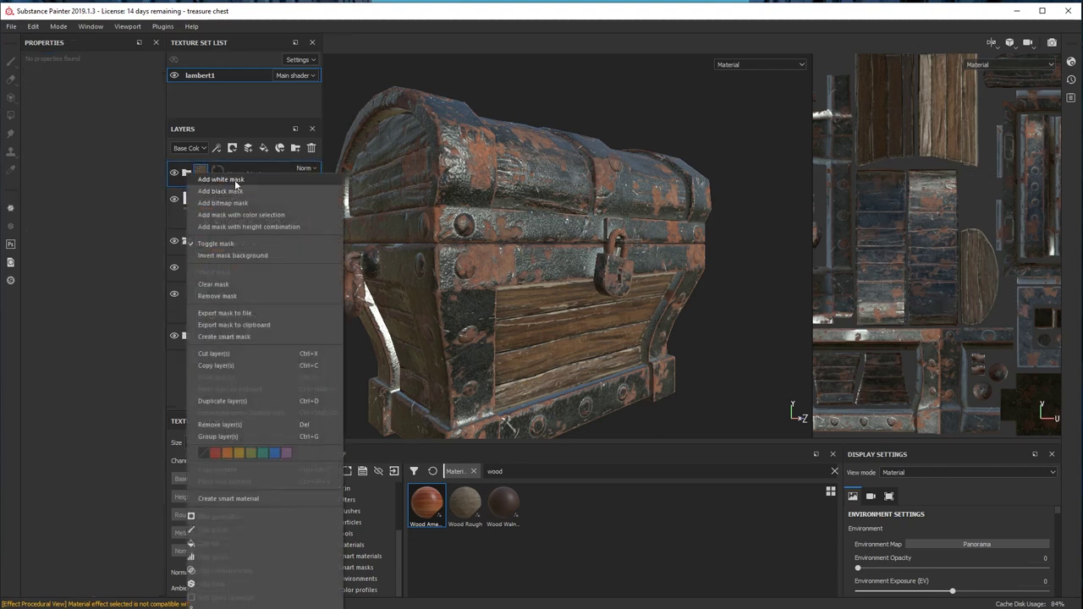
left_click(270, 192)
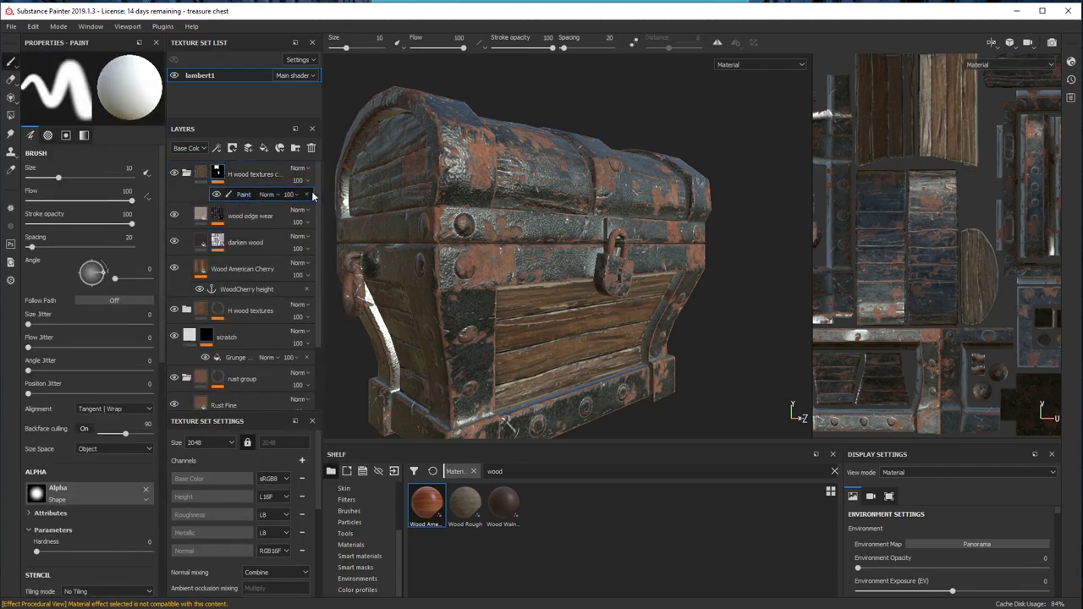
right_click(221, 176)
left_click(269, 269)
Show the Base Color channel and enlarge the UV view around the plank islands
key("c")
key("c")
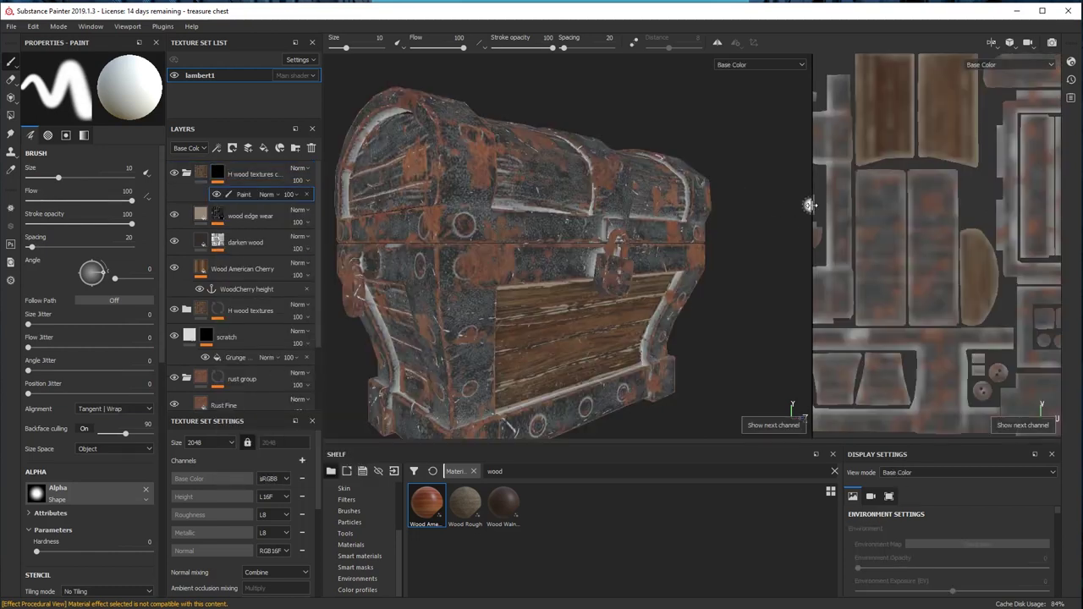
left_click_drag(811, 205, 552, 219)
scroll(709, 183, "up", 4)
In the copied wood folder, set Wood American Cherry's Rotation to 0 and the darken wood Blur Directional Angle to 0
left_click(195, 174)
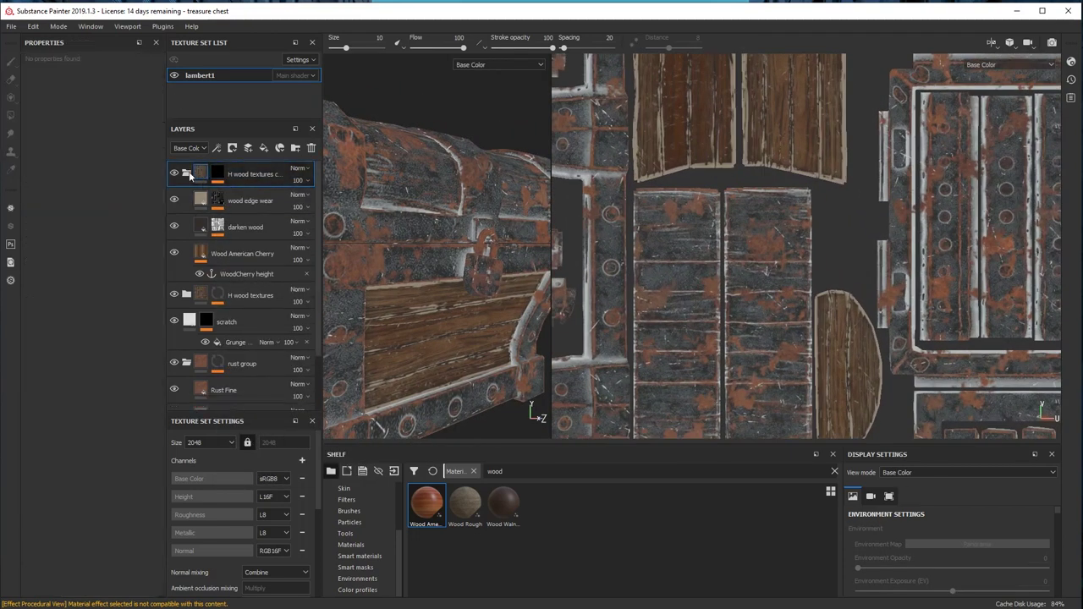
left_click(202, 254)
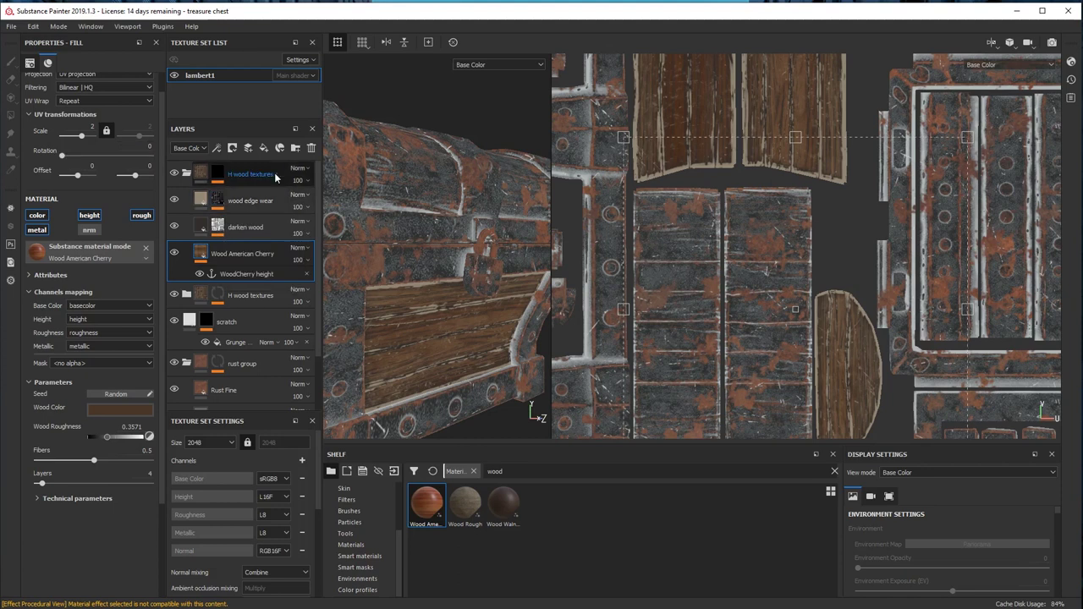
left_click(224, 227)
left_click(225, 208)
left_click(214, 260)
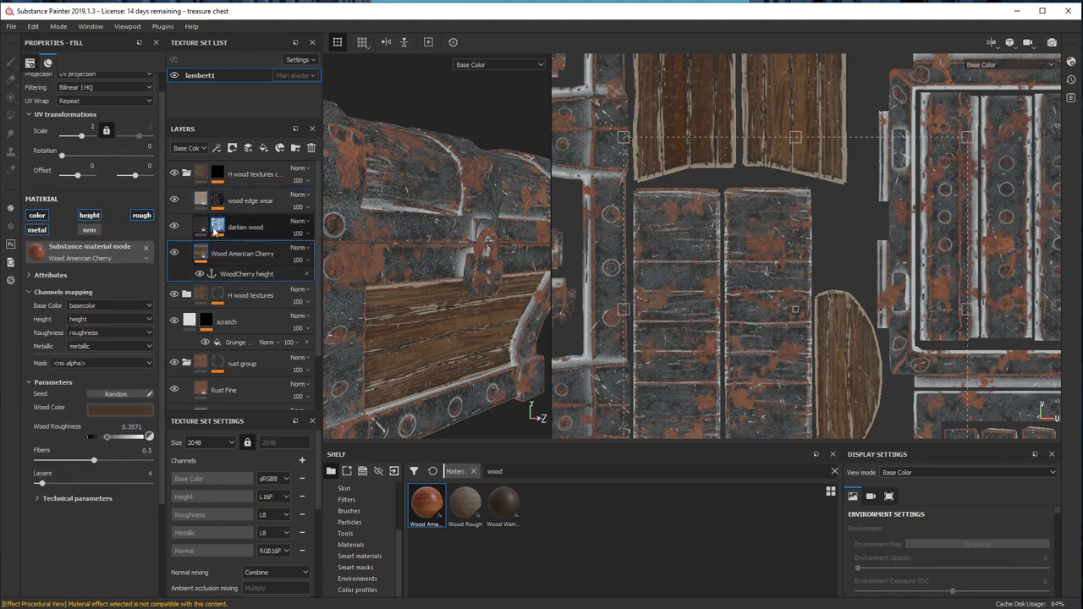
left_click(217, 227)
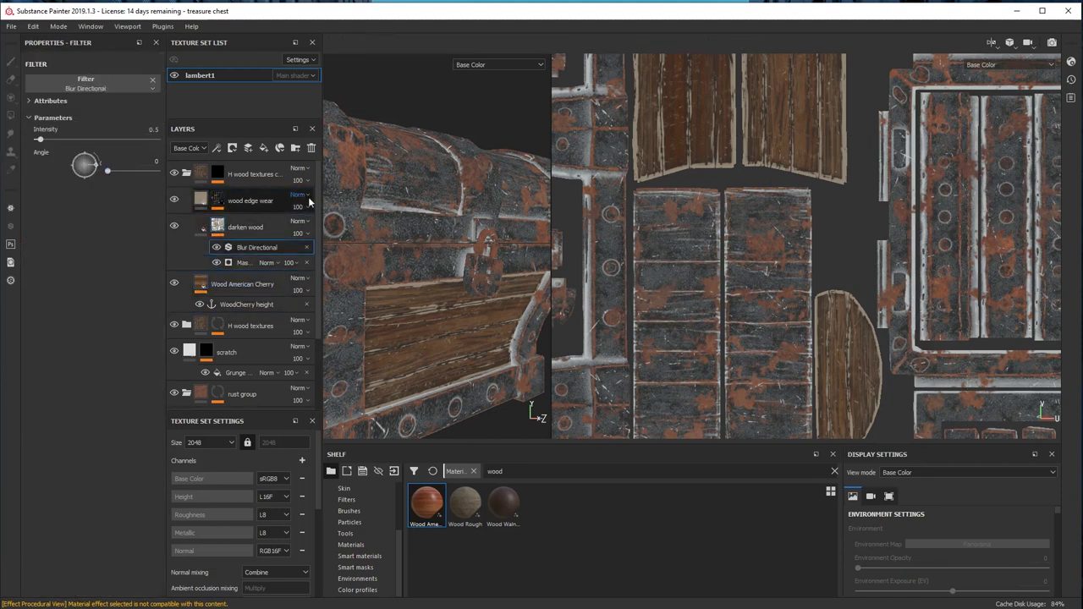
Add the two tall plank islands beside the half-round one to the copied folder's mask with Polygon Fill
left_click(217, 172)
scroll(677, 220, "up", 3)
key("4")
left_click_drag(690, 188, 869, 265)
middle_click_drag(790, 280, 778, 206, "alt")
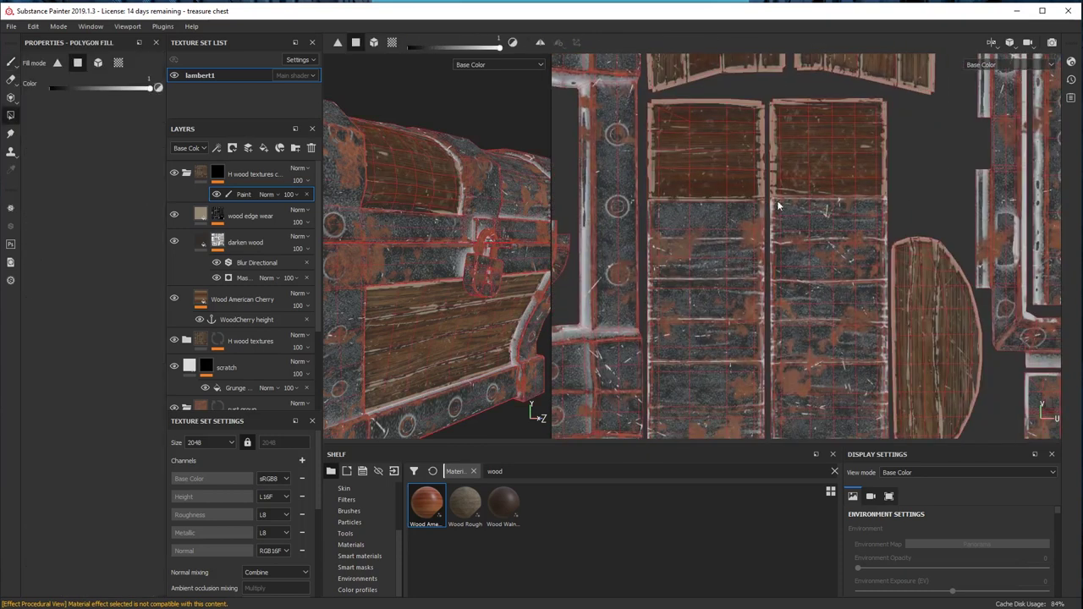
left_click_drag(650, 198, 883, 297)
middle_click_drag(883, 297, 886, 173, "alt")
left_click_drag(660, 188, 881, 288)
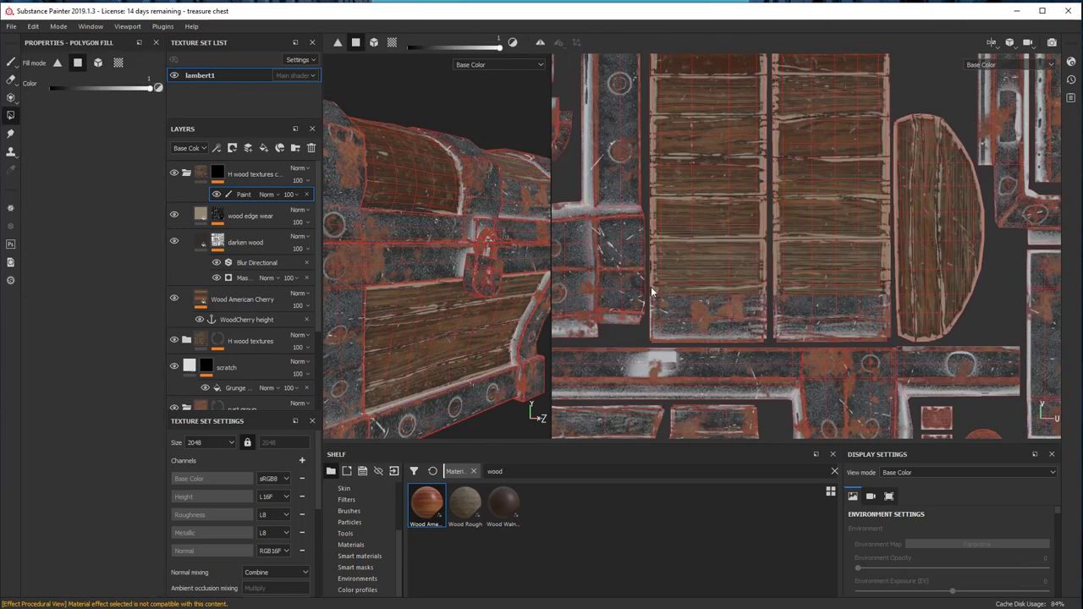
Add the tapered side-panel planks inside the metal frames to the copied folder's mask with Polygon Fill
middle_click_drag(873, 345, 937, 180)
left_click_drag(634, 254, 800, 253)
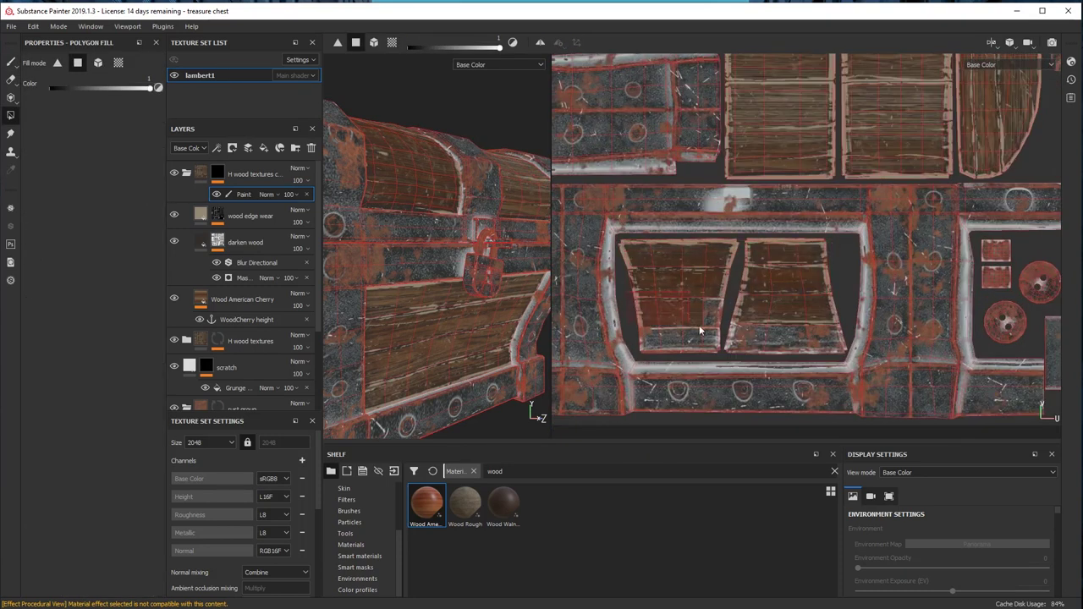
scroll(844, 314, "down", 3)
middle_click_drag(973, 263, 792, 508, "alt")
scroll(846, 322, "up", 3)
left_click_drag(902, 303, 632, 240)
left_click_drag(759, 309, 879, 313)
scroll(751, 283, "down", 4)
mouse_move(833, 423)
middle_mouse_down("alt")
mouse_move(814, 330)
mouse_move(956, 431)
middle_mouse_up("alt")
scroll(845, 279, "up", 1)
Return to the 3D material view, rename the copied folder V wood textures and collapse it
left_click(12, 65)
key("F2")
key("m")
mouse_move(725, 254)
left_mouse_down("alt")
mouse_move(711, 313)
mouse_move(753, 363)
mouse_move(762, 254)
left_mouse_up("alt")
right_click_drag(762, 254, 790, 209, "alt")
left_click_drag(789, 209, 808, 199, "alt")
left_click(187, 174)
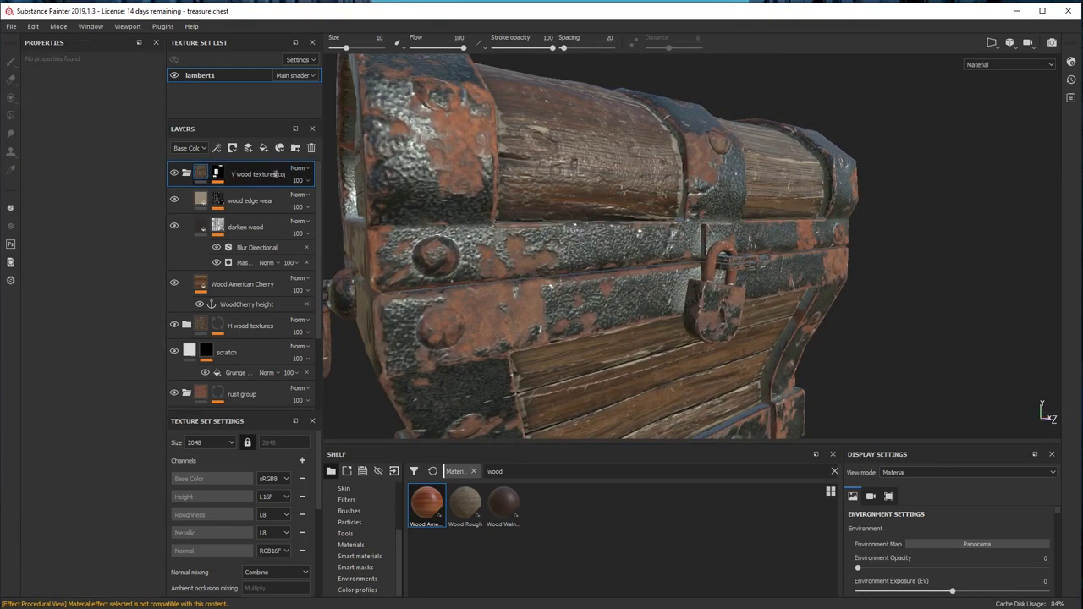
left_click(186, 172)
Set the Height channel blending of the V wood textures and H wood textures folders to Normal
left_click(191, 148)
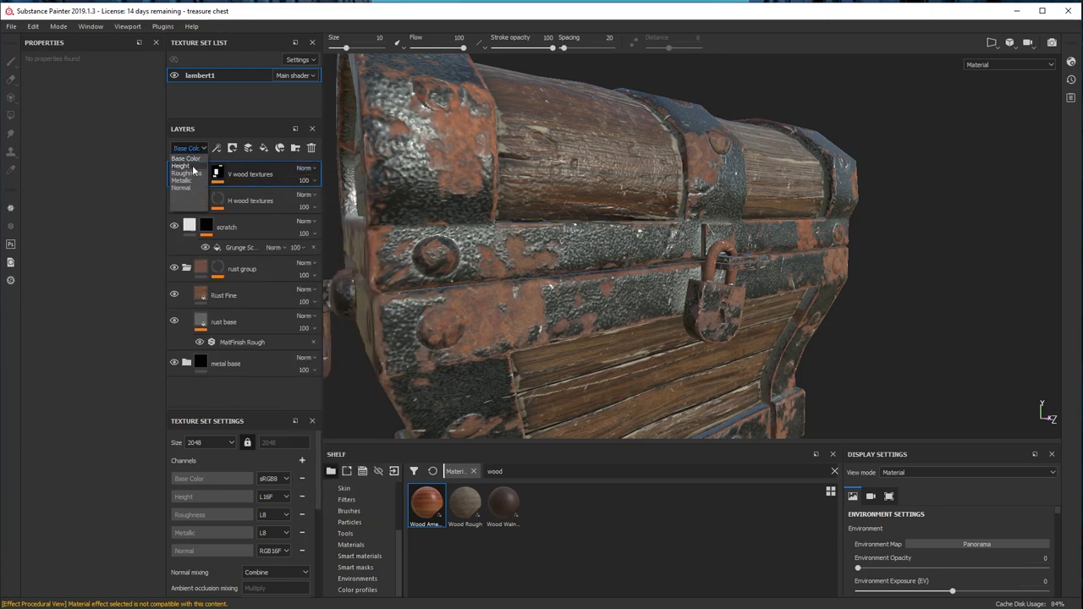
left_click(301, 171)
left_click(292, 275)
left_click_drag(635, 195, 364, 178, "alt")
left_click(305, 167)
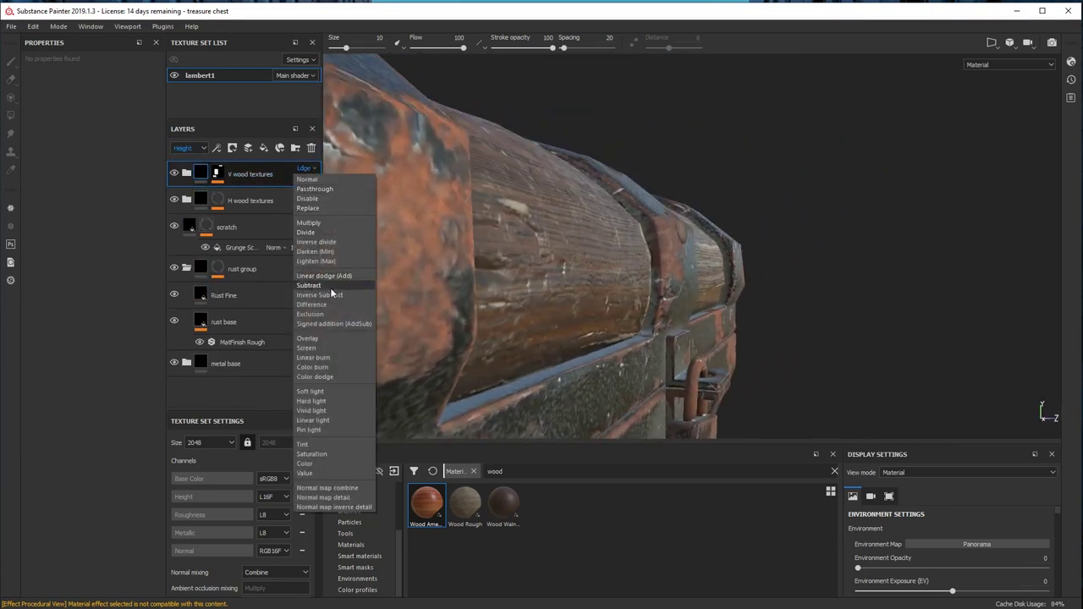
left_click(308, 179)
left_click(309, 196)
left_click(311, 207)
left_click_drag(364, 220, 423, 193, "alt")
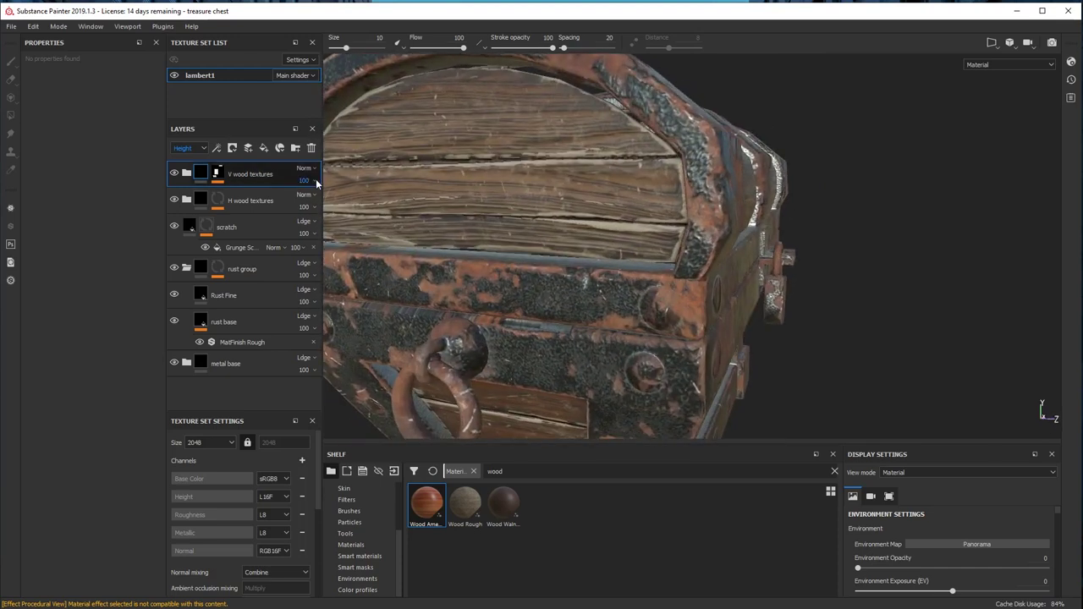
Set the Wood Color of Wood American Cherry in the H wood textures folder to a darker, less saturated brown
double_click(258, 200)
scroll(262, 257, "down", 1)
left_click(205, 284)
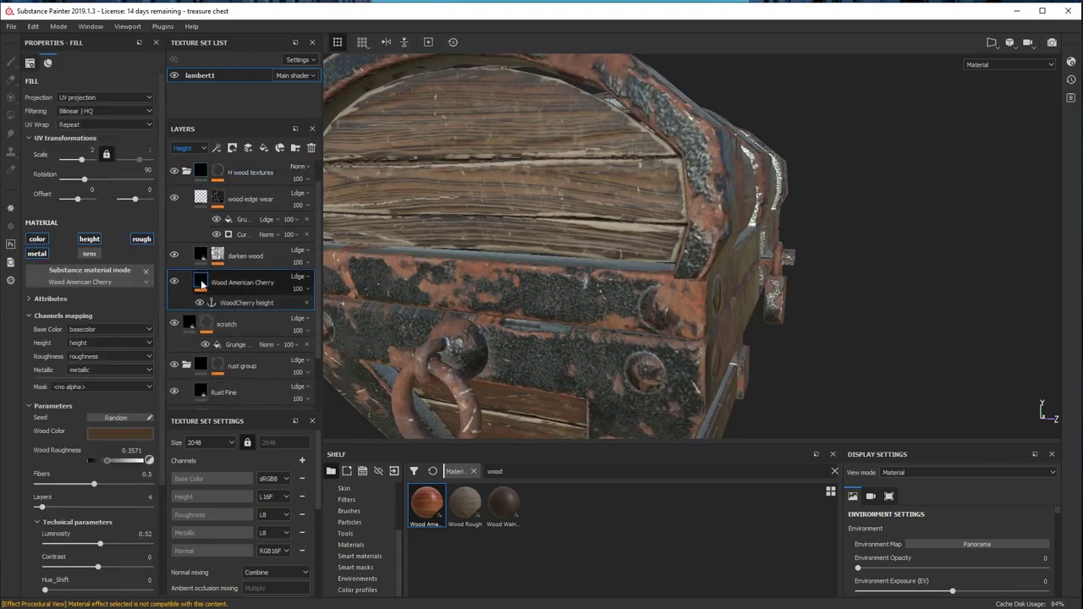
left_click(136, 433)
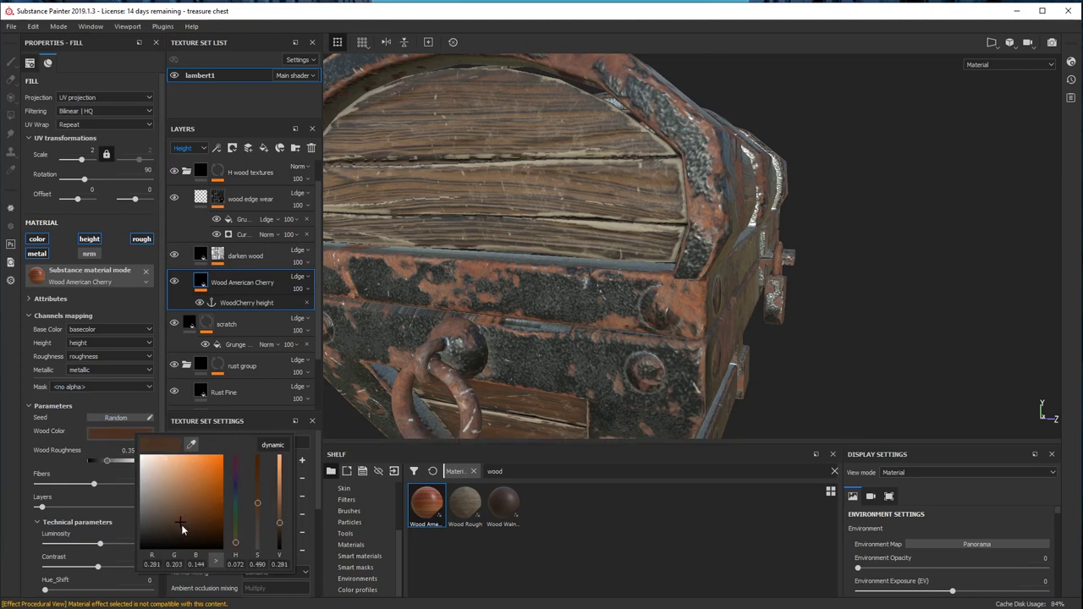
left_click_drag(577, 368, 541, 406, "alt")
left_click(129, 434)
left_click(158, 530)
left_click(216, 173)
left_click(204, 283)
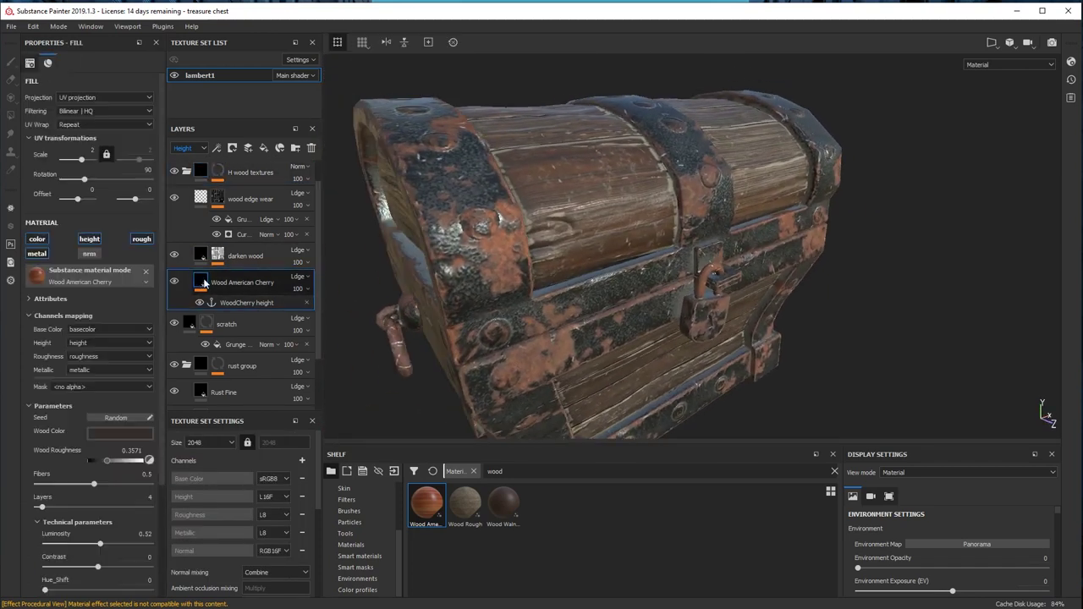
Set the Wood Color of Wood American Cherry in the V wood textures folder to a matching muted dark brown
left_click_drag(318, 198, 318, 176)
left_click(187, 175)
scroll(196, 188, "down", 1)
left_click(201, 252)
left_click(123, 435)
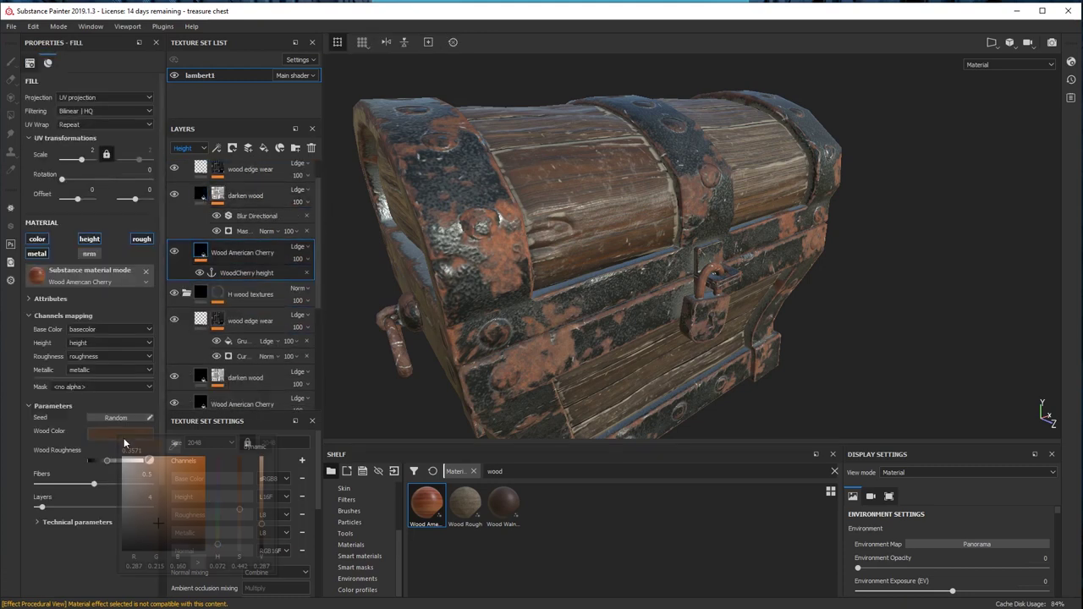
left_click(152, 526)
left_click_drag(575, 332, 548, 332, "alt")
scroll(548, 332, "up", 3)
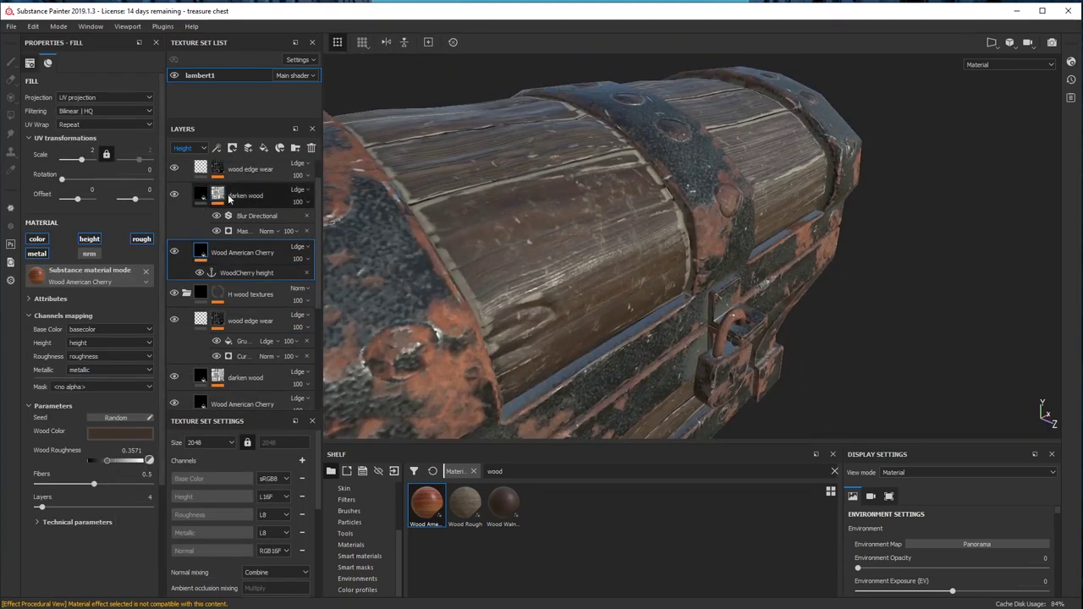
left_click(201, 196)
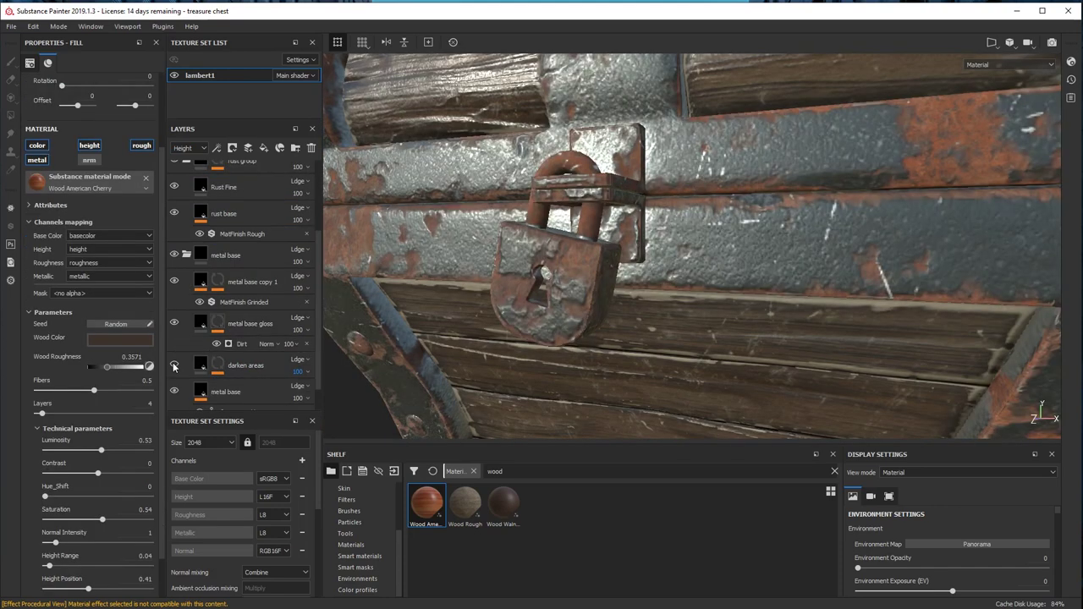
Add a Paint effect to the darken areas mask and set the brush's grayscale value to black
left_click(221, 368)
right_click(224, 370)
left_click(264, 404)
mouse_move(560, 264)
left_mouse_down("alt")
mouse_move(614, 275)
mouse_move(542, 273)
left_mouse_up("alt")
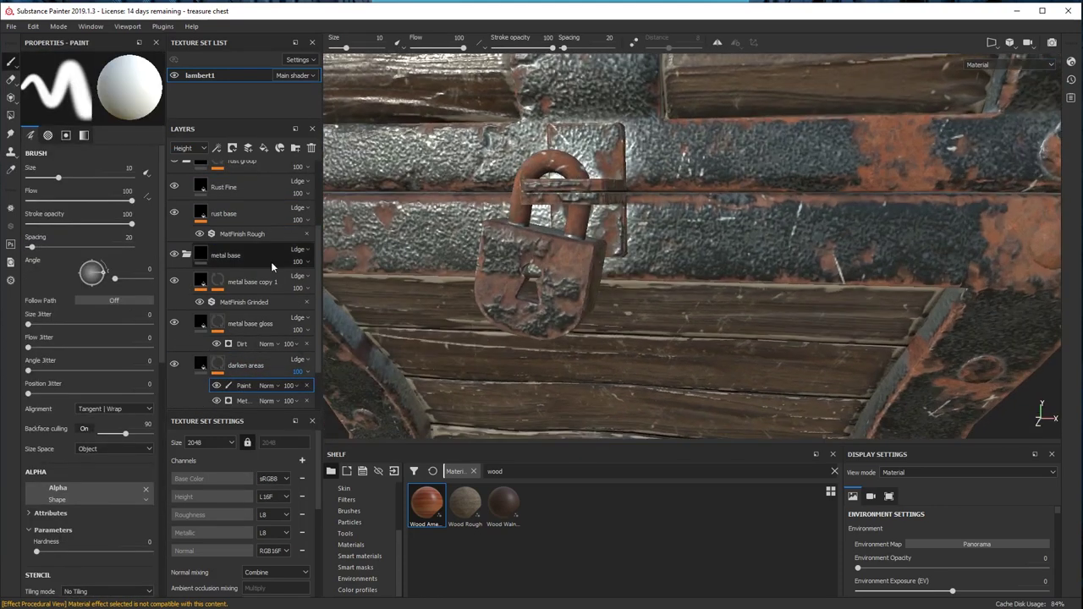
scroll(93, 361, "down", 5)
left_click_drag(141, 377, 28, 376)
Set the brush alignment to UV and examine the padlock and front of the chest from several angles
mouse_move(489, 310)
left_mouse_down("alt")
mouse_move(623, 292)
mouse_move(440, 281)
left_mouse_up("alt")
scroll(159, 201, "up", 5)
left_click(113, 440)
left_click_drag(524, 254, 657, 280, "alt")
left_click_drag(613, 221, 668, 347, "alt")
left_click_drag(384, 402, 667, 244, "alt")
scroll(208, 365, "down", 2)
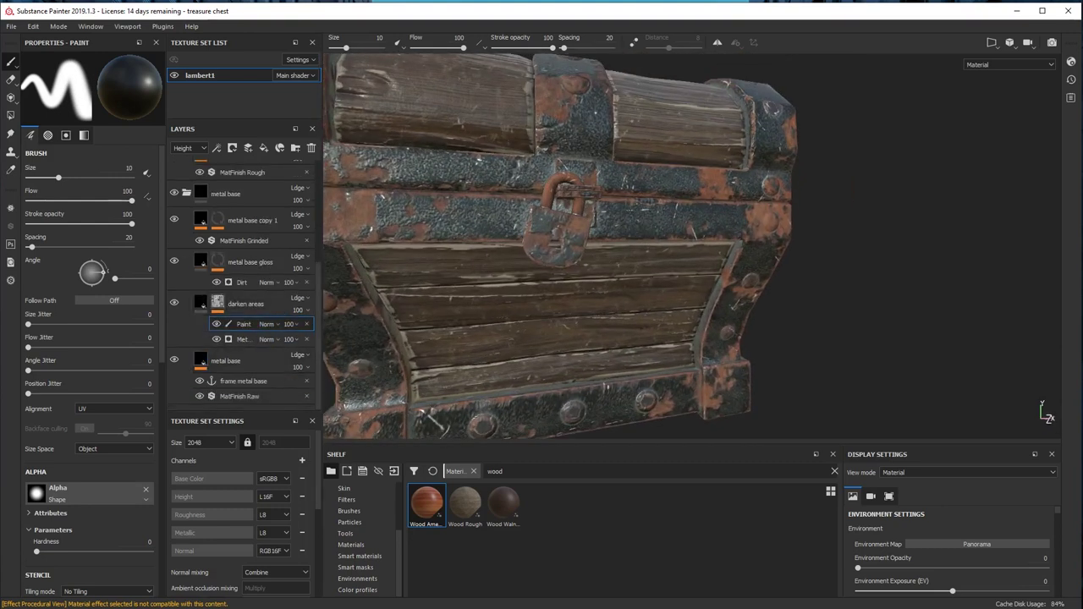
Set the metal base layer's Metallic to 0.8647 and its Base Color to a lighter grey
left_click(203, 357)
left_click(93, 239)
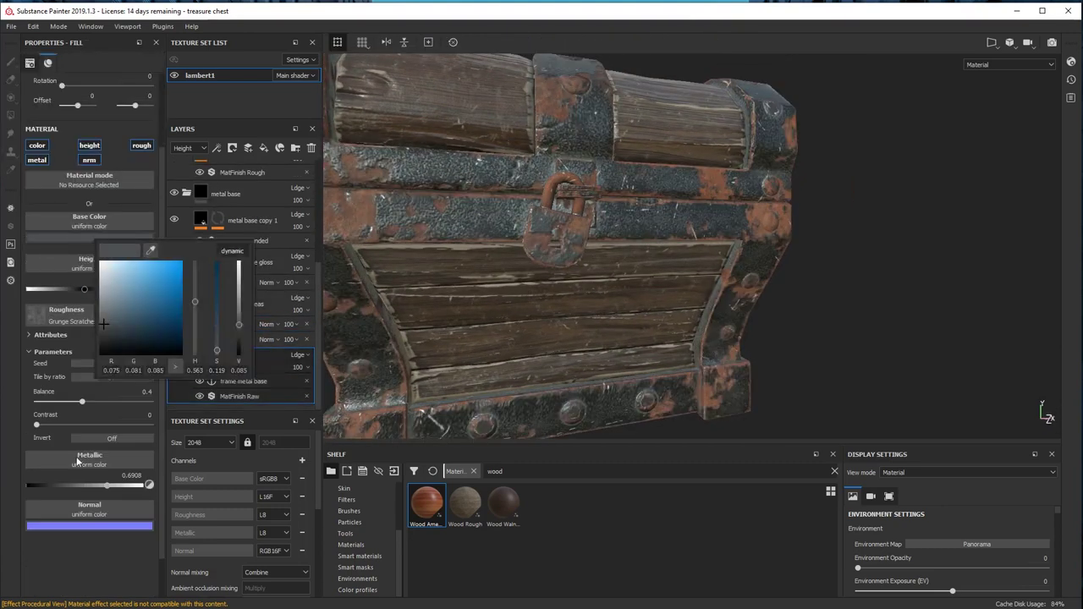
left_click(114, 485)
left_click(99, 239)
left_click_drag(109, 321, 107, 314)
left_click_drag(550, 220, 613, 224, "alt")
right_click_drag(613, 224, 668, 227, "shift")
left_click_drag(669, 226, 690, 241, "alt")
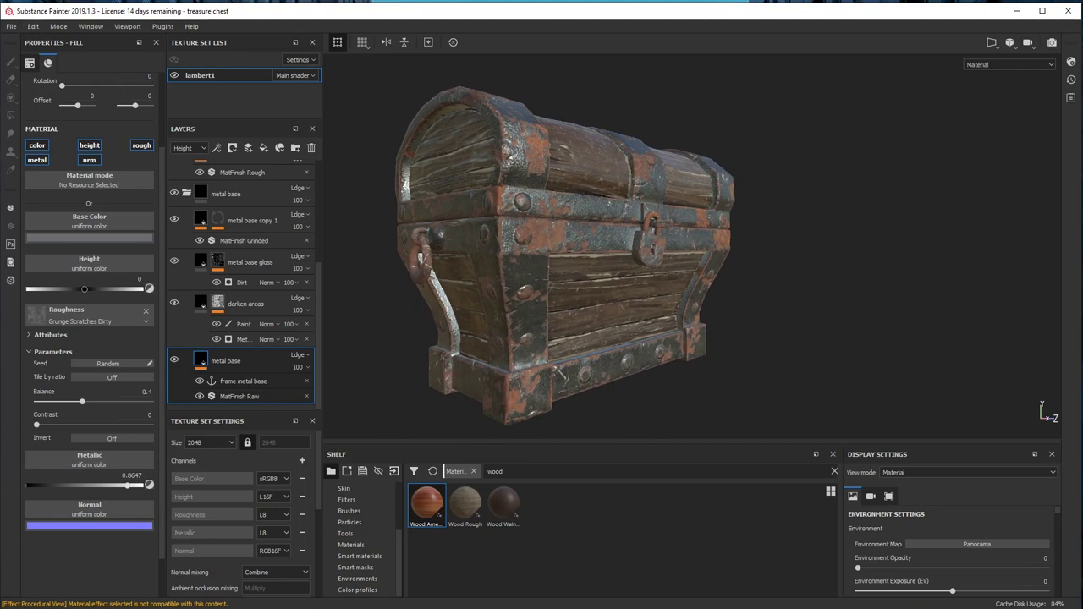
Add a Paint effect above Warp in the rust group mask and choose the Dirt 1 brush
left_click(245, 289)
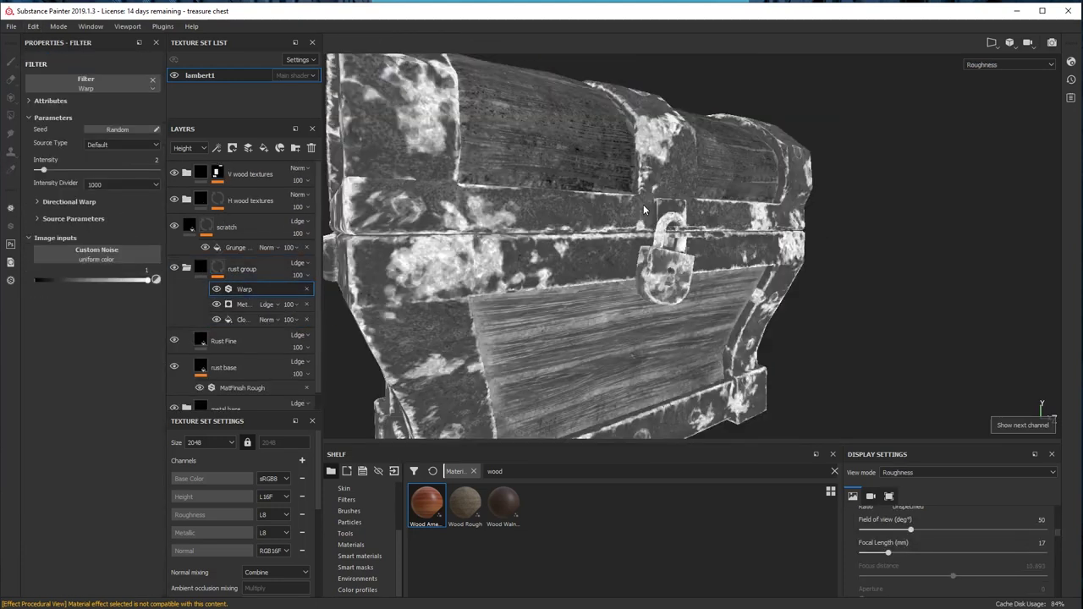
right_click(246, 288)
left_click(267, 306)
left_click(350, 511)
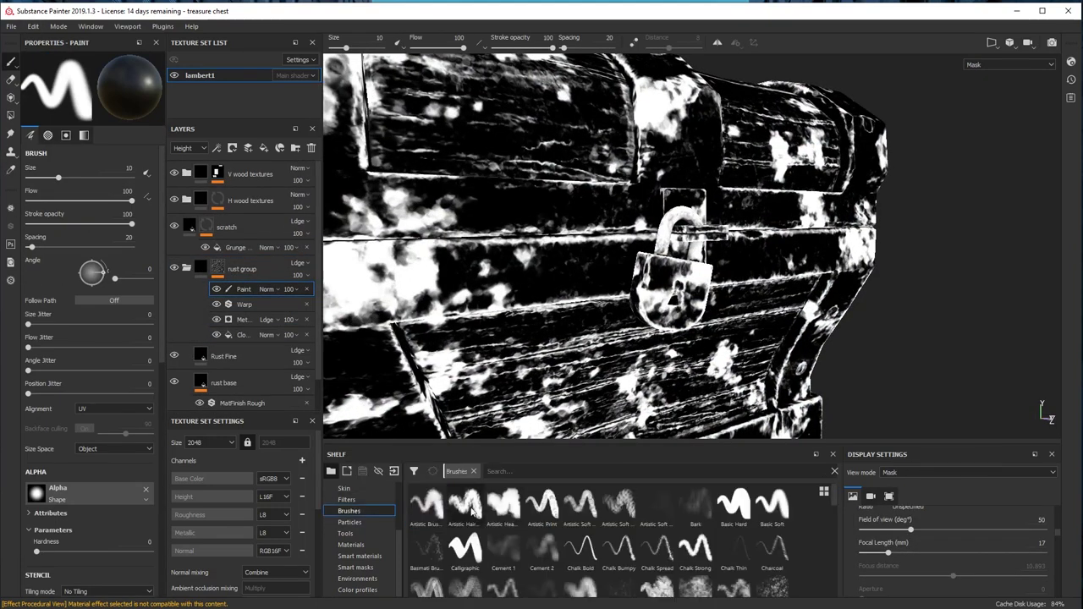
type("dirt")
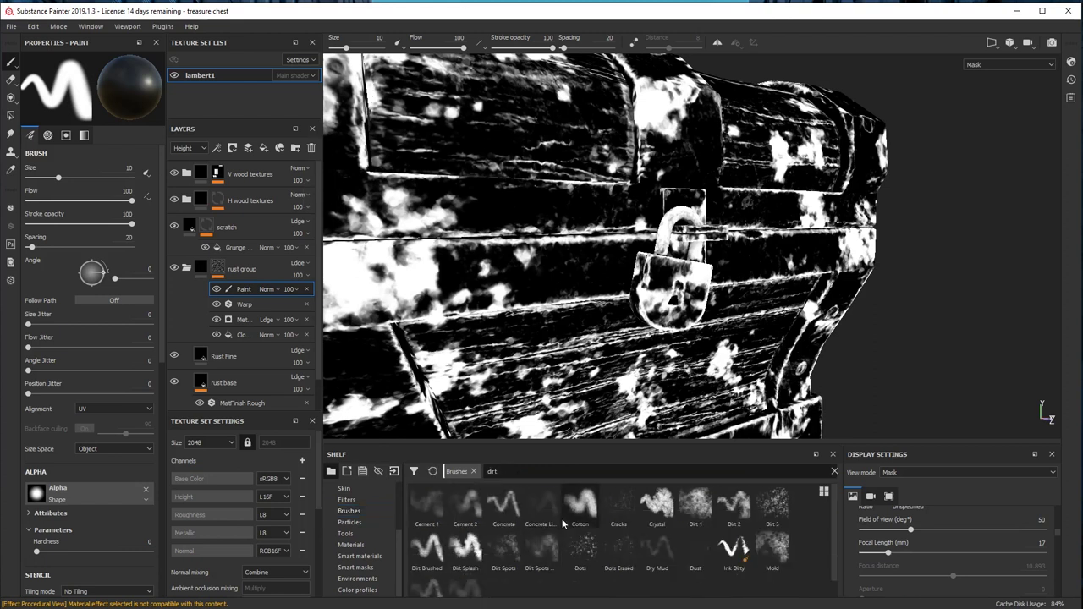
left_click(696, 505)
Paint the rust out of the padlock and the back hinges in the rust group mask
left_click_drag(665, 313, 624, 347, "alt")
left_click_drag(629, 233, 592, 94, "alt")
left_click_drag(601, 188, 610, 205, "alt")
left_click_drag(600, 154, 838, 254, "alt")
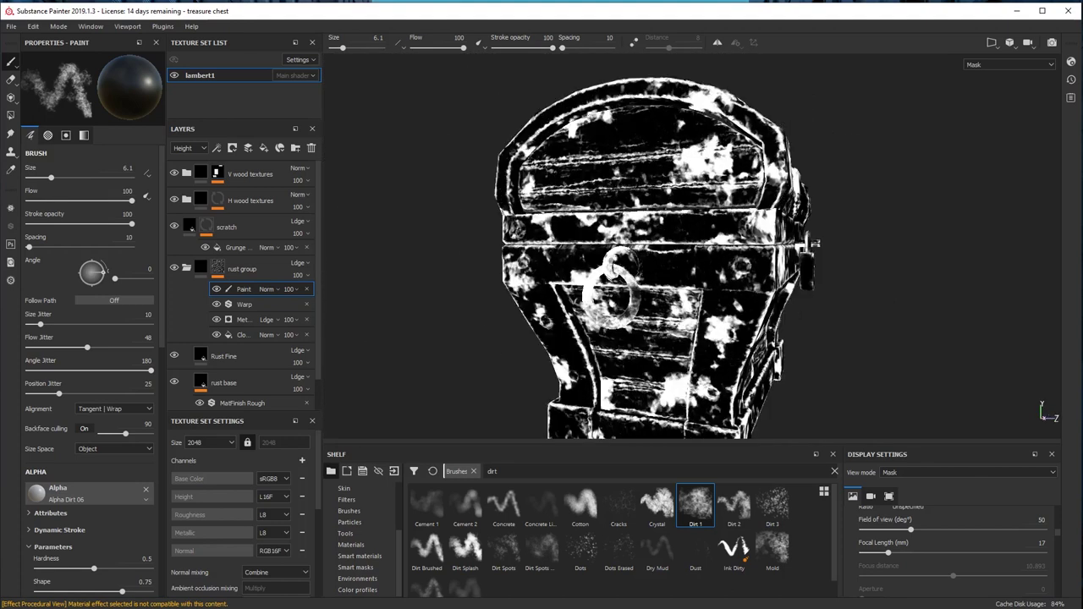
scroll(815, 244, "up", 1)
left_click_drag(583, 237, 787, 246, "alt")
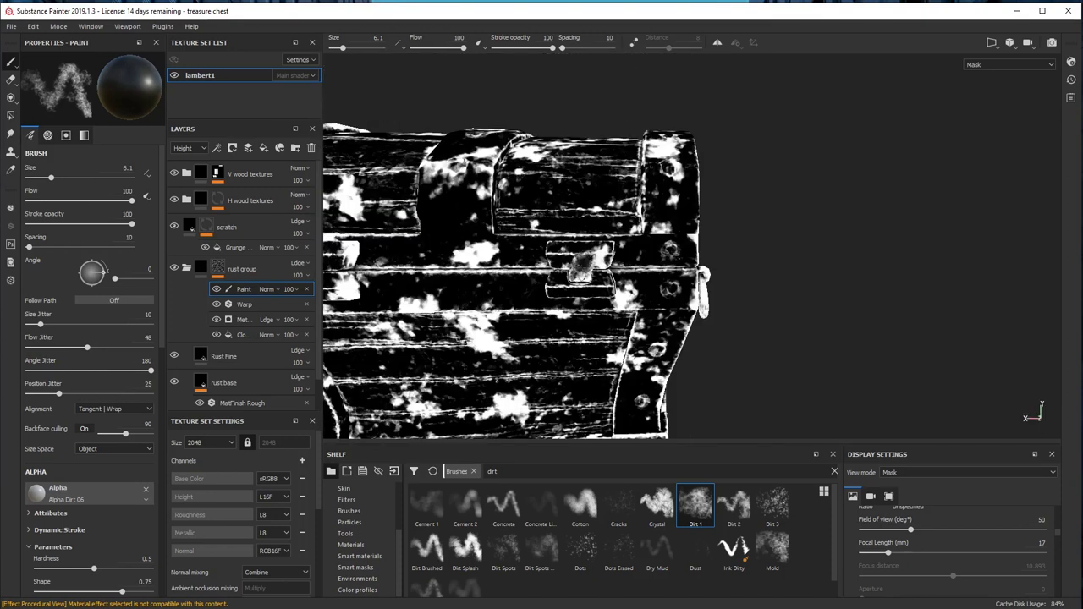
middle_click_drag(582, 267, 793, 278, "alt")
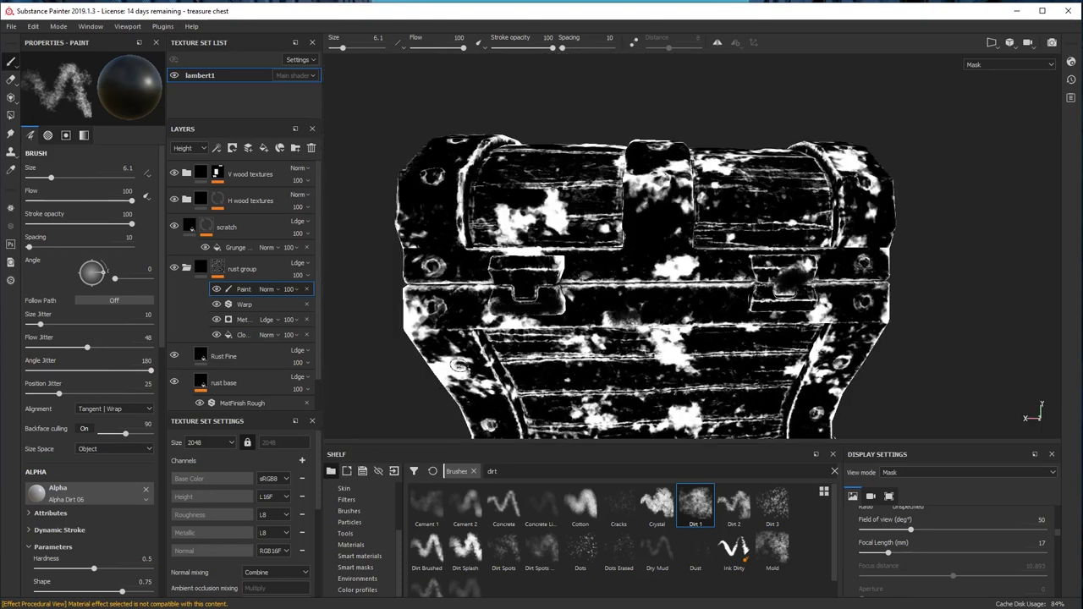
Enlarge the brush to 9.43 and paint away rust patches on the metal frame's corners and base blocks around the chest
left_click_drag(766, 262, 533, 258, "alt")
scroll(533, 258, "up", 3)
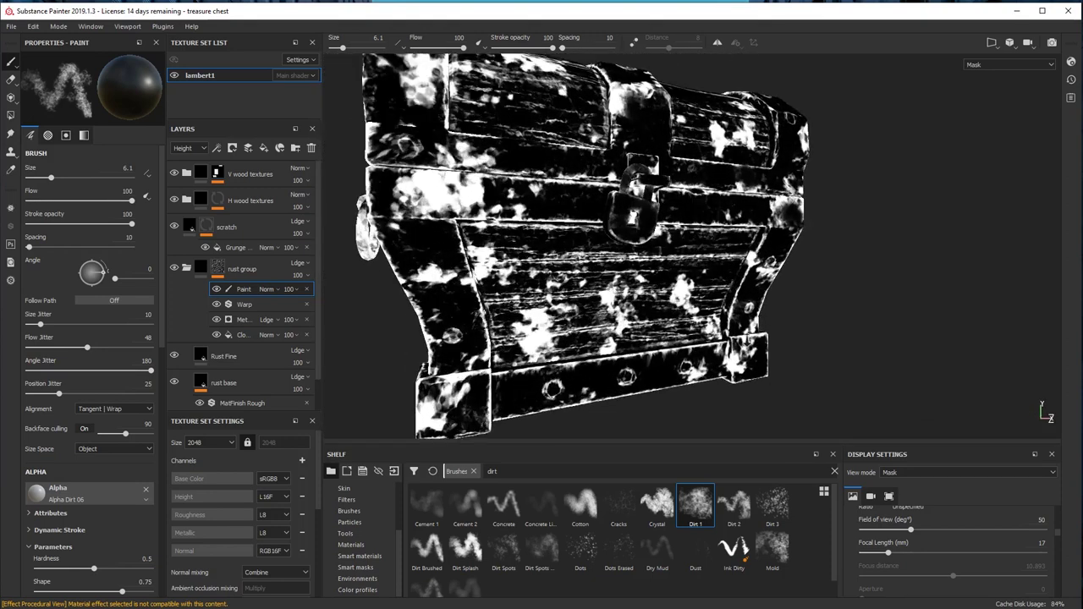
middle_click_drag(532, 339, 511, 253, "alt")
left_click_drag(647, 316, 861, 309, "alt")
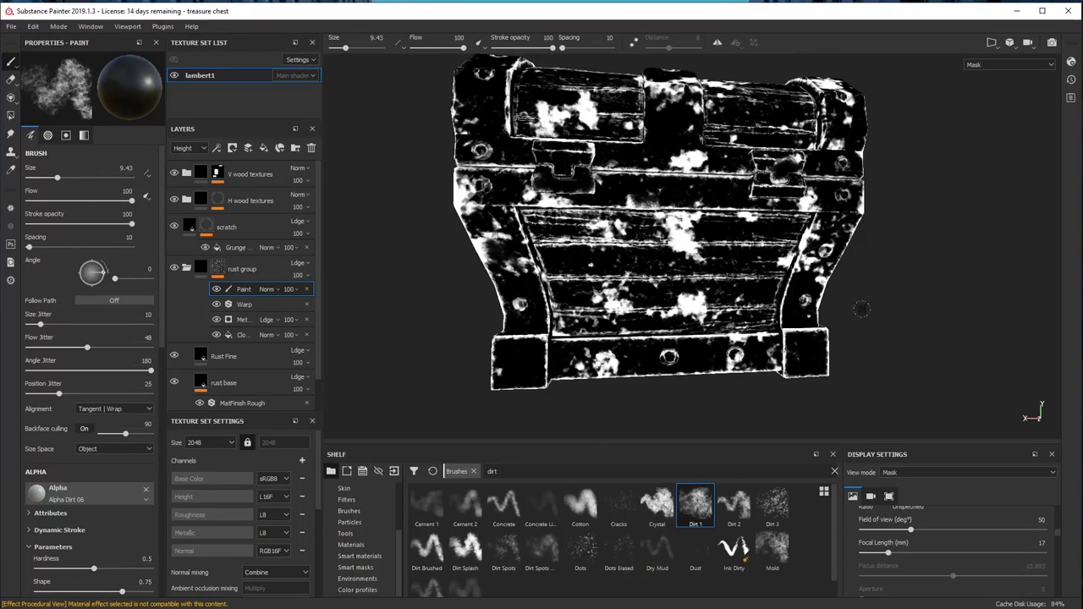
left_click_drag(777, 369, 704, 351, "alt")
left_click_drag(626, 352, 715, 348, "alt")
scroll(621, 340, "down", 3)
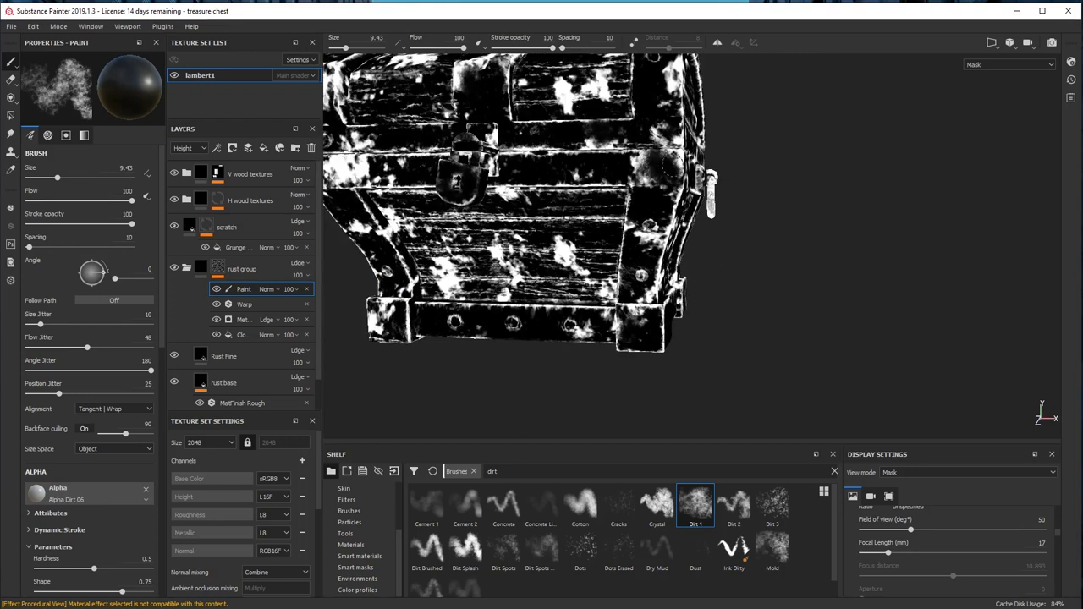
middle_click_drag(642, 171, 846, 267, "alt")
left_click_drag(494, 269, 584, 254, "alt")
scroll(584, 254, "up", 3)
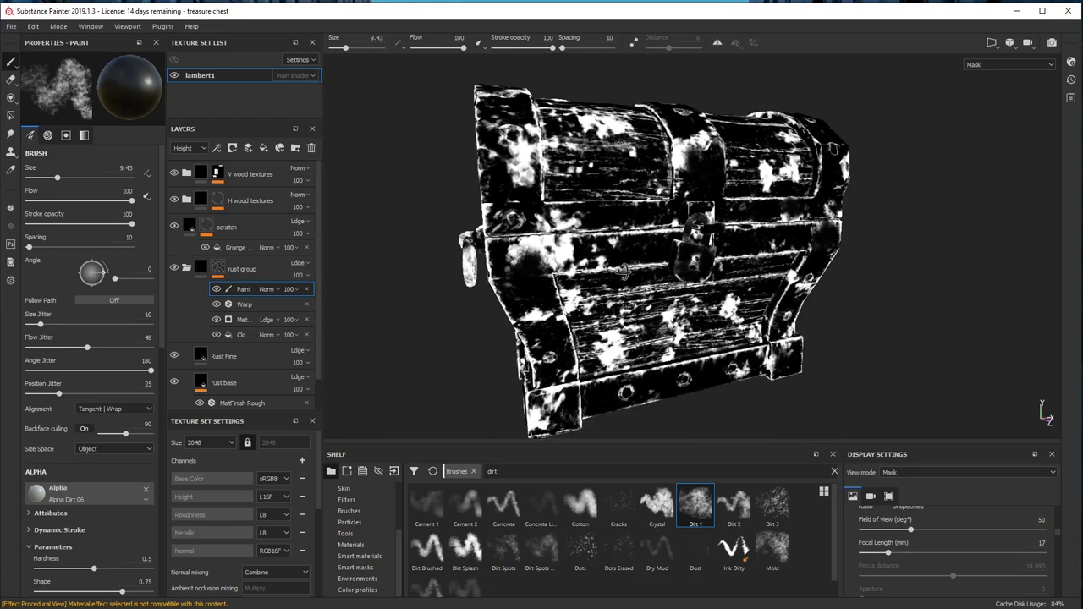
Show the full material and examine the rust on the chest's front, frame and padlock
key("m")
scroll(507, 169, "down", 4)
left_click_drag(482, 152, 492, 195, "alt")
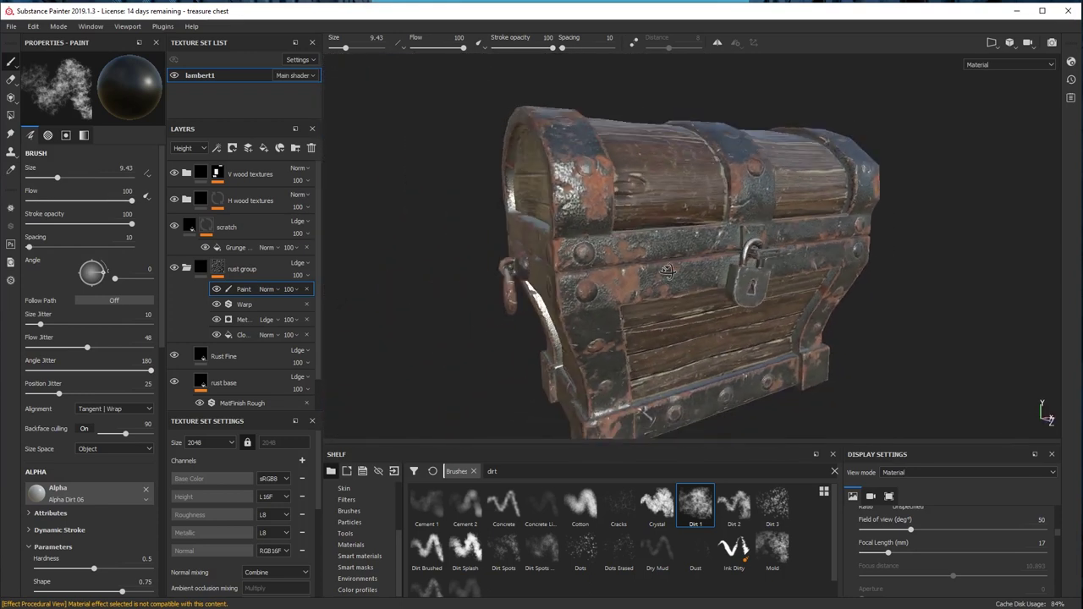
scroll(492, 195, "up", 3)
scroll(526, 188, "down", 2)
scroll(788, 230, "down", 2)
left_click_drag(787, 229, 727, 253, "alt")
scroll(760, 238, "up", 4)
scroll(318, 344, "down", 1)
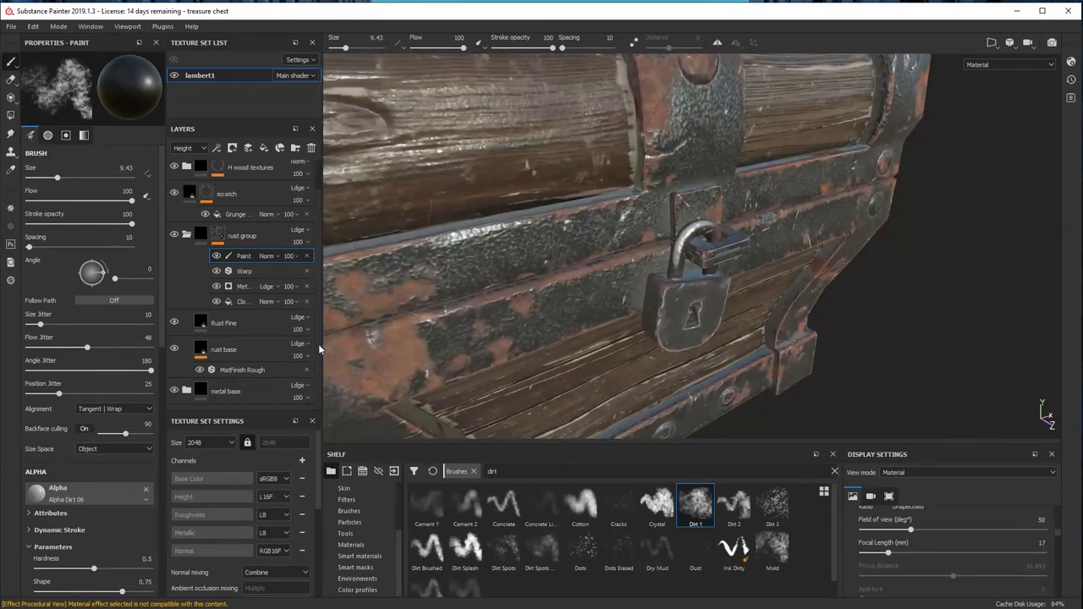
Make the metal base layer's Base Color a less saturated grey
scroll(314, 298, "down", 6)
left_click(241, 360)
left_click(124, 238)
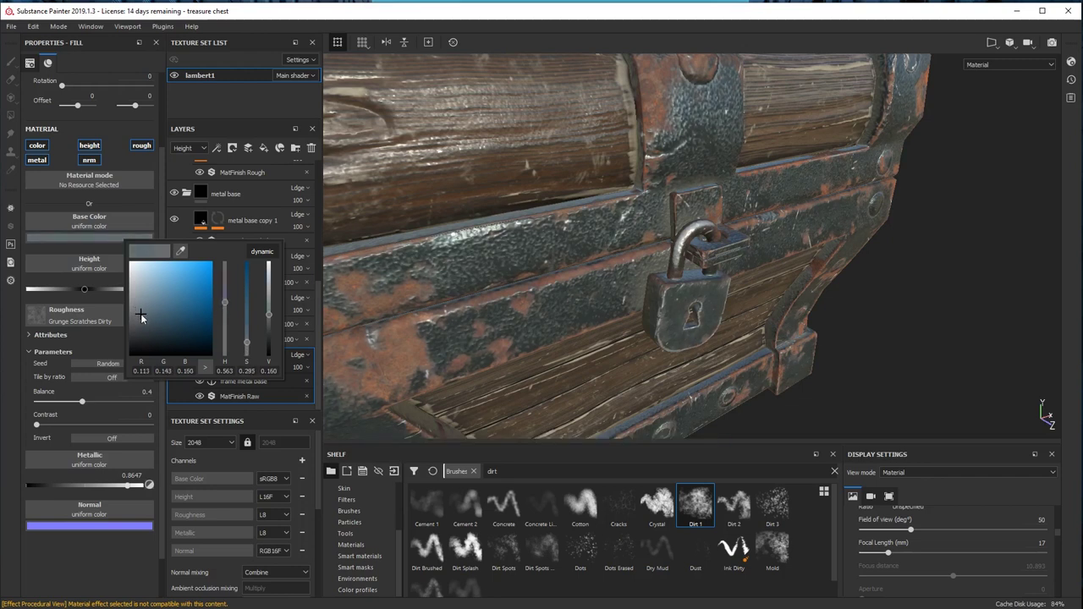
left_click(133, 314)
Shift the hue of the darken areas layer's Base Color toward blue and open the metal base gloss layer's Base Color
left_click(205, 304)
left_click(117, 236)
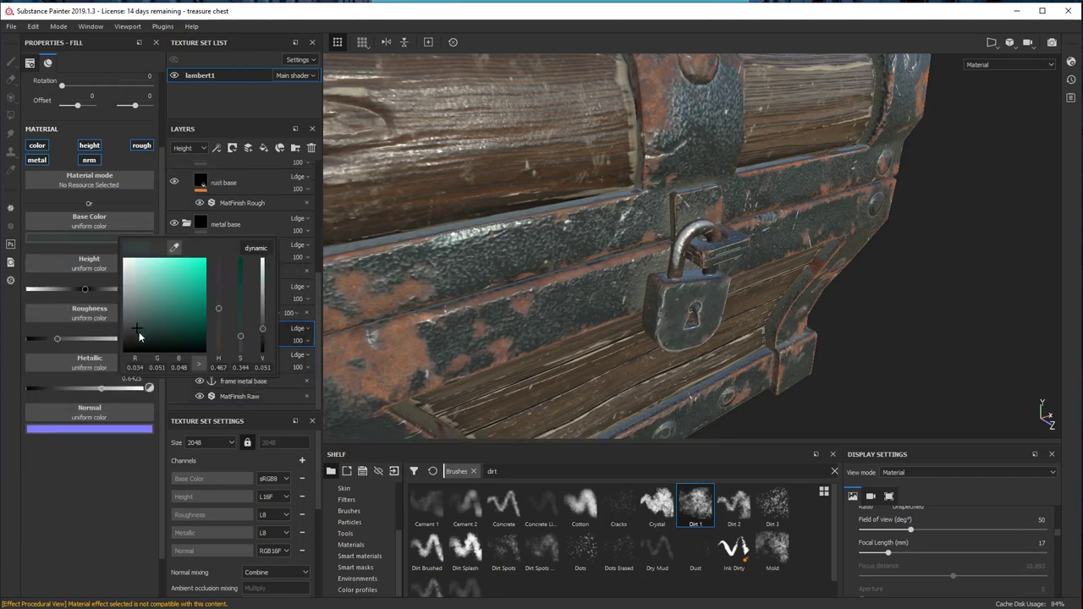
left_click(219, 294)
left_click(202, 293)
left_click(132, 240)
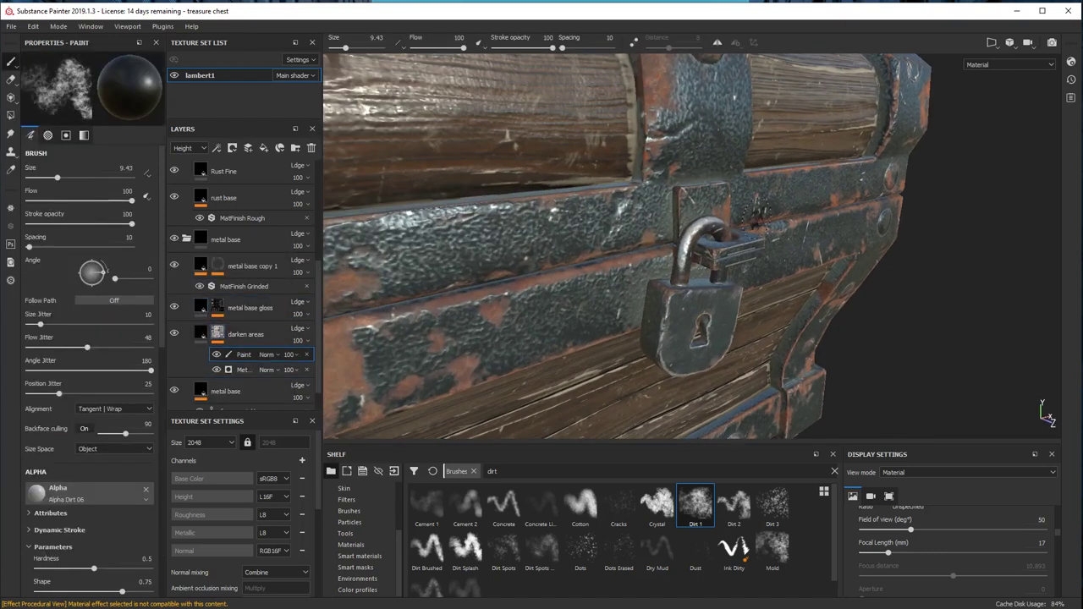
Reduce the brush size to 6.1 and add a Paint effect to the metal base gloss mask with grayscale 1
left_click_drag(724, 244, 709, 290, "alt")
right_click_drag(708, 290, 701, 290, "ctrl")
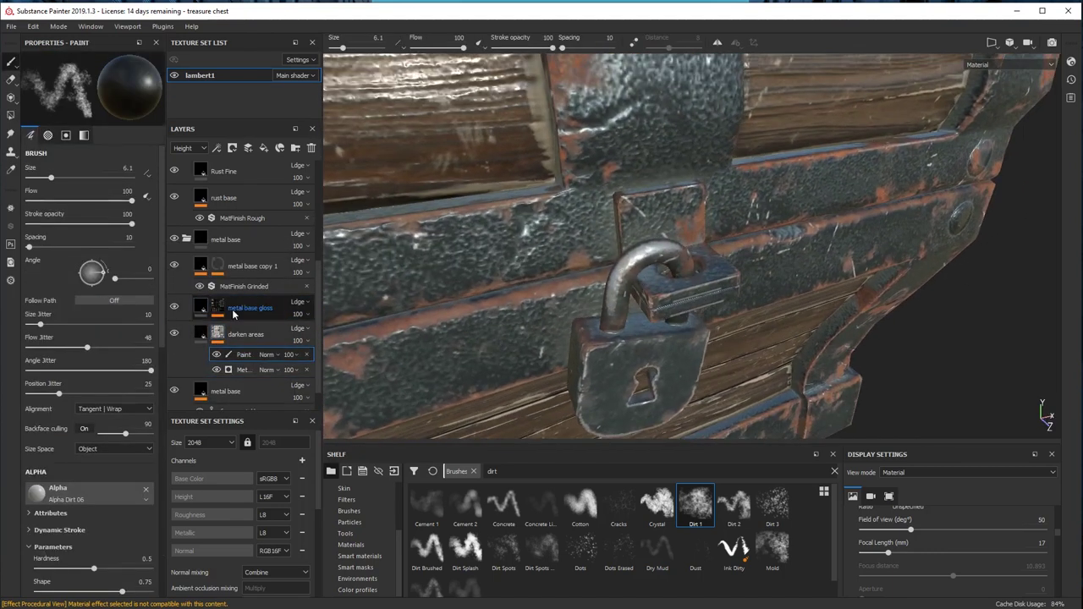
scroll(234, 314, "down", 2)
left_click(249, 394)
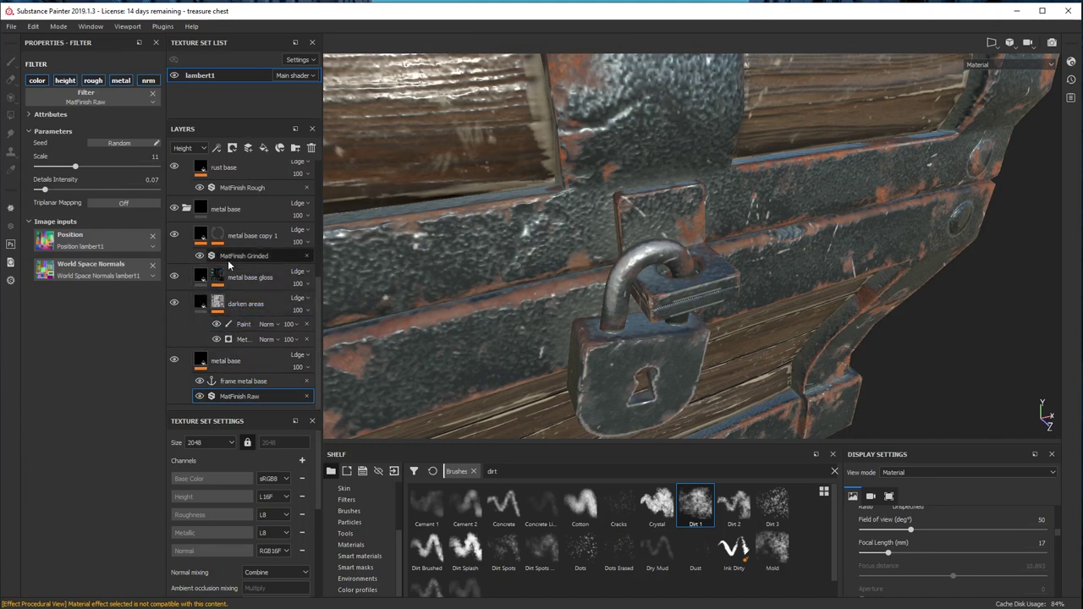
left_click(219, 276)
right_click(245, 299)
left_click(264, 325)
left_click(66, 135)
left_click_drag(122, 268, 146, 270)
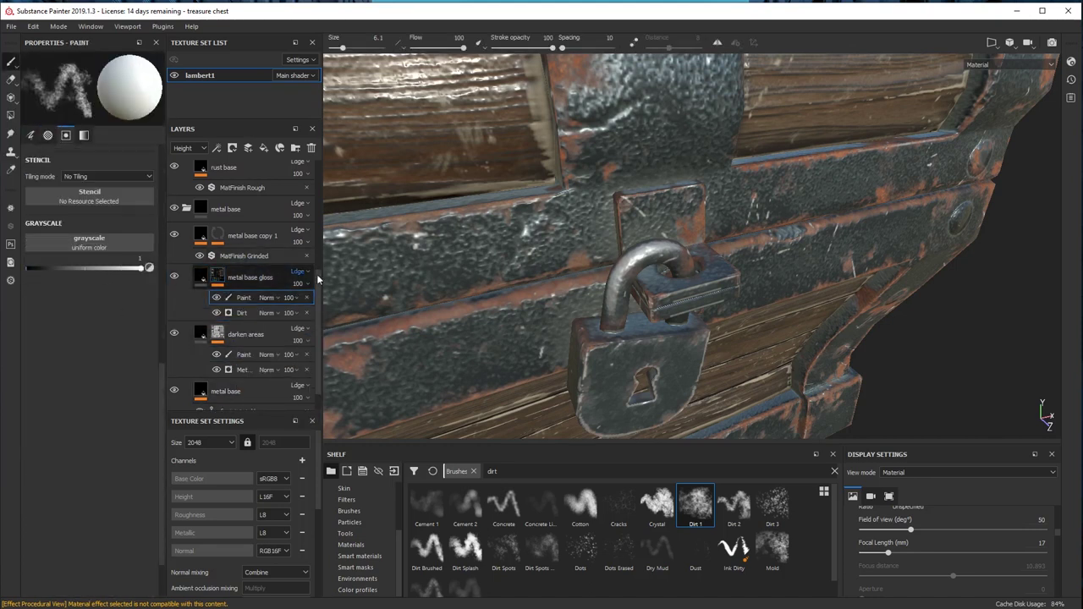
Paint gloss onto the padlock in the metal base gloss mask
left_click_drag(616, 290, 658, 281, "alt")
left_click_drag(658, 281, 665, 362)
mouse_move(664, 362)
left_mouse_down("alt")
mouse_move(670, 382)
mouse_move(609, 249)
mouse_move(575, 262)
left_mouse_up("alt")
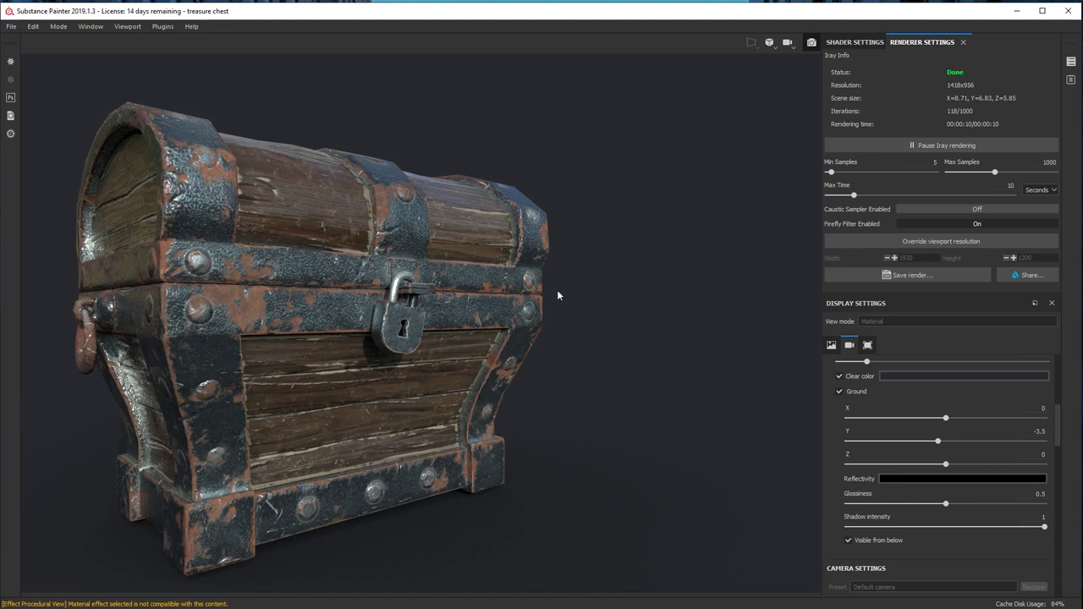
Examine the Iray render from both front corners and rotate the environment lighting to cast the shadow sideways
left_click_drag(568, 302, 667, 289, "alt")
left_click_drag(637, 331, 672, 274, "alt")
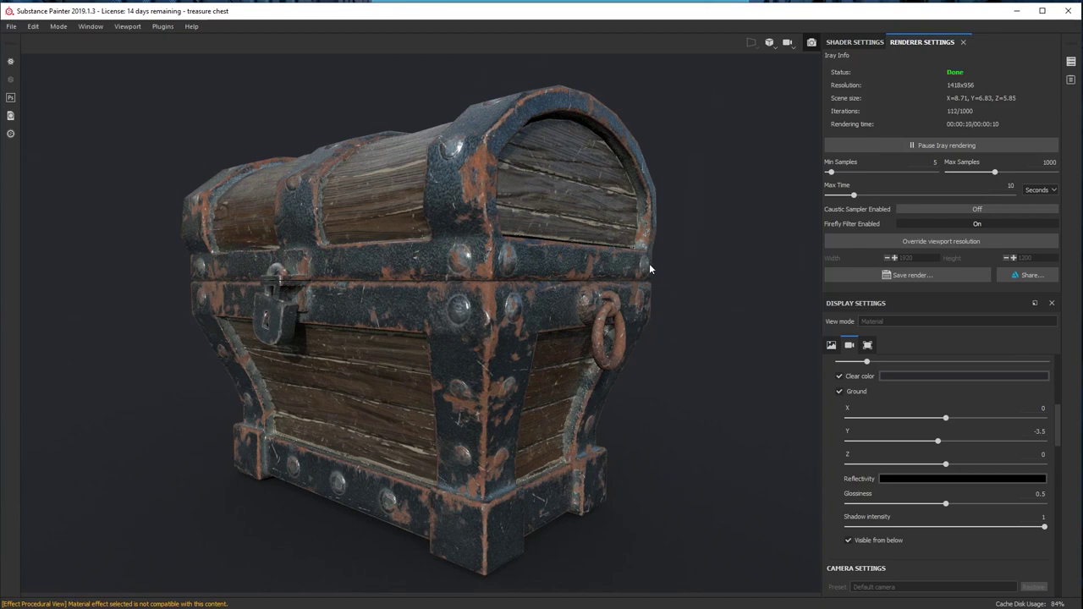
right_click_drag(652, 264, 695, 260, "shift")
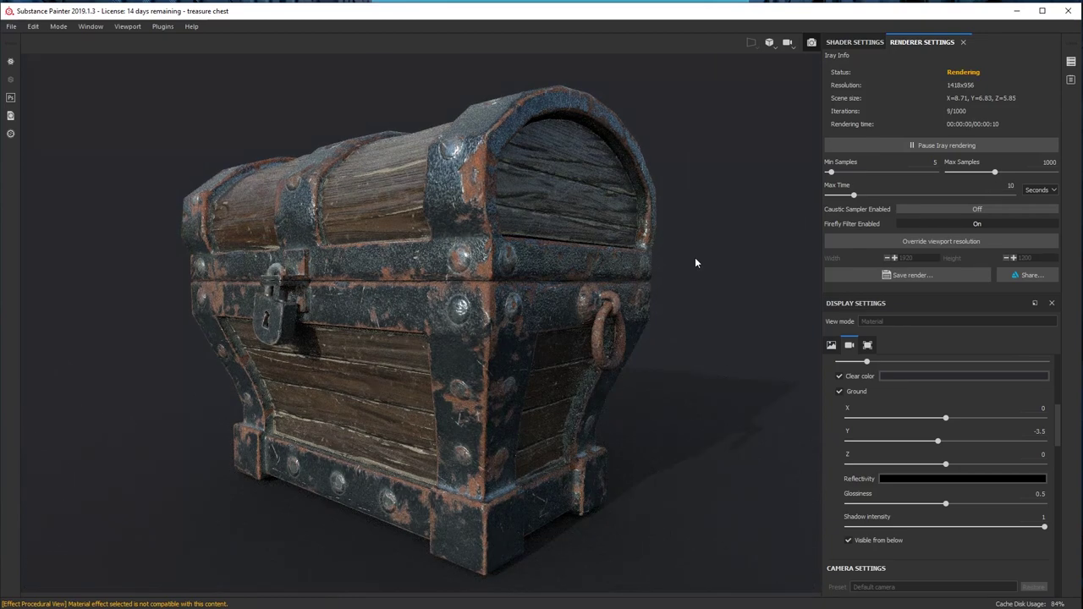
left_click_drag(387, 279, 687, 326, "alt")
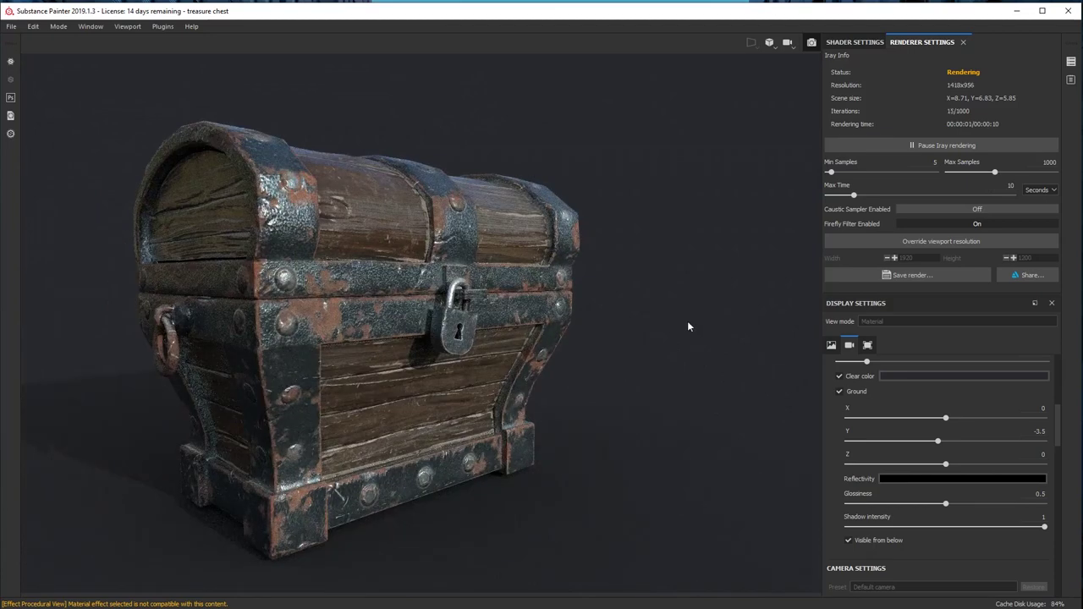
Set the camera's field of view to 35 degrees and reframe the chest for the Iray render
middle_click_drag(648, 345, 688, 343, "alt")
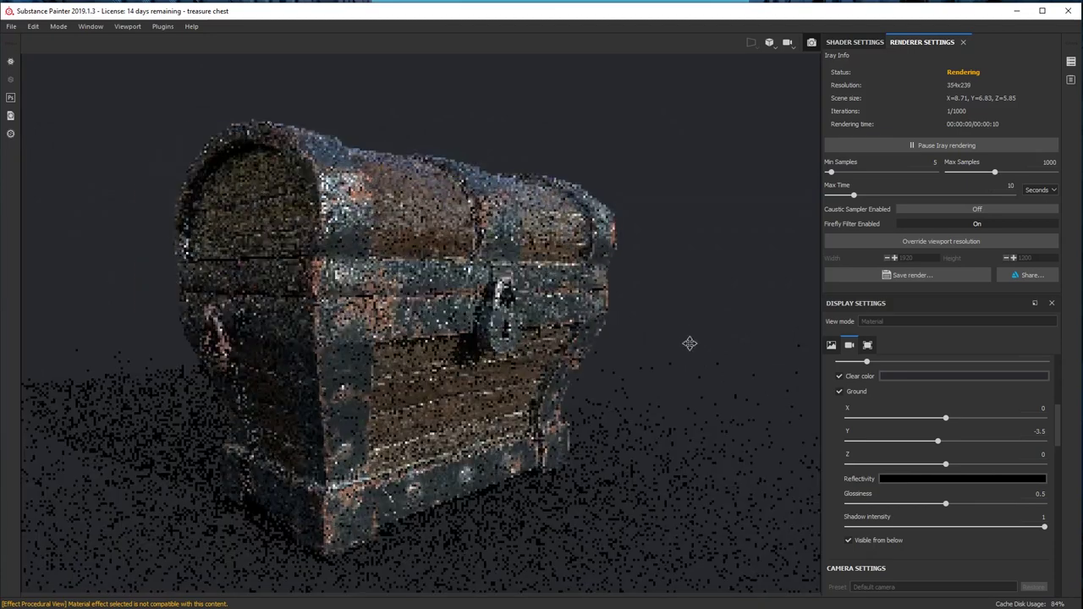
right_click_drag(689, 344, 670, 341, "alt")
left_click_drag(1055, 426, 1074, 485)
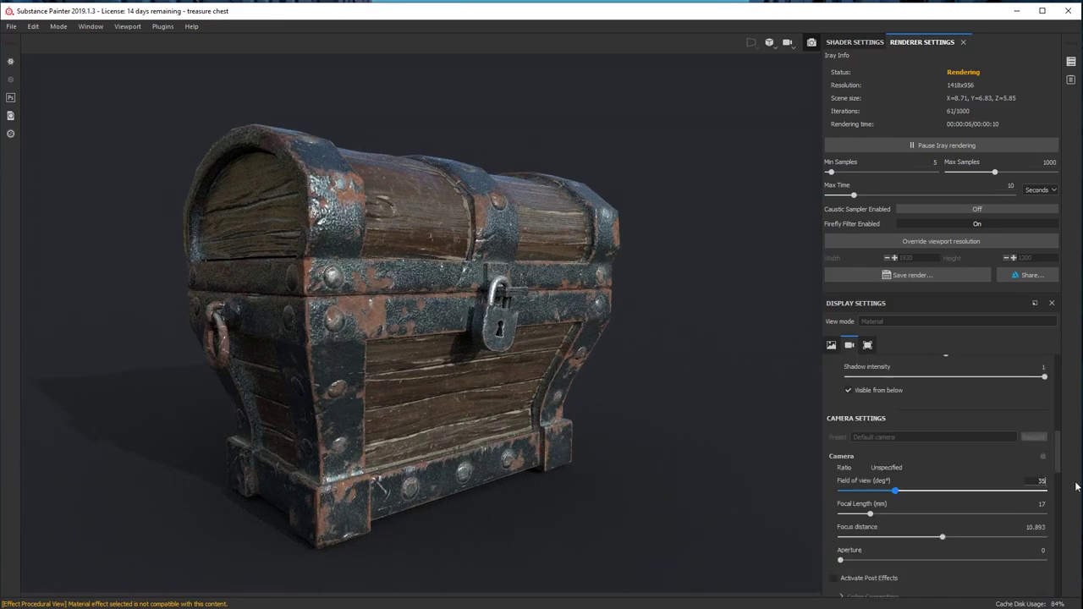
type("35")
key("Return")
right_click_drag(660, 340, 580, 343, "alt")
middle_click_drag(579, 343, 616, 344, "alt")
right_click_drag(749, 330, 728, 328, "alt")
middle_click_drag(727, 328, 701, 342, "alt")
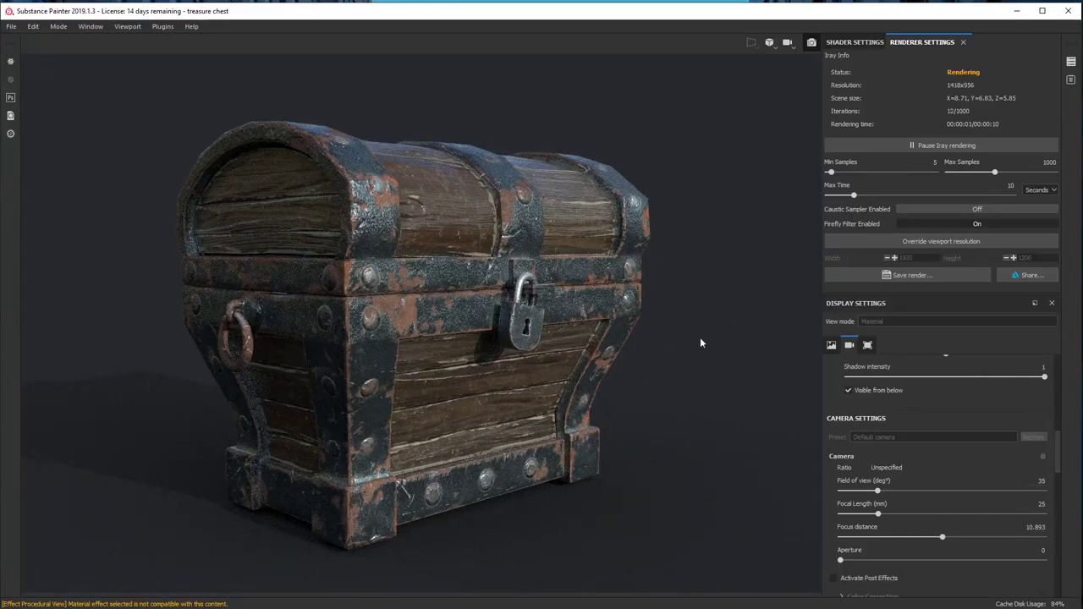